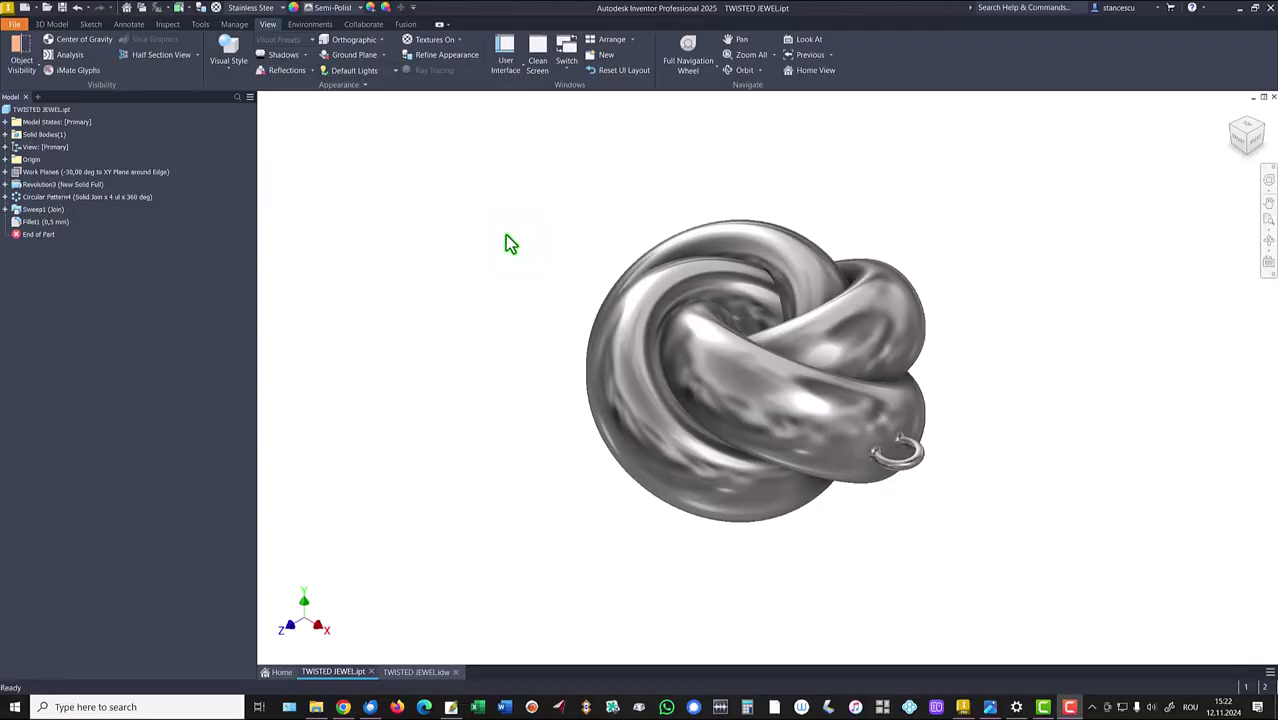
# - Inspect the finished twisted jewel model and bring up its drawing TWISTED JEWEL.idw
pyautogui.keyDown('shift'); pyautogui.moveTo(505, 240); pyautogui.dragTo(737, 318, button='middle'); pyautogui.keyUp('shift')
pyautogui.press('F6')
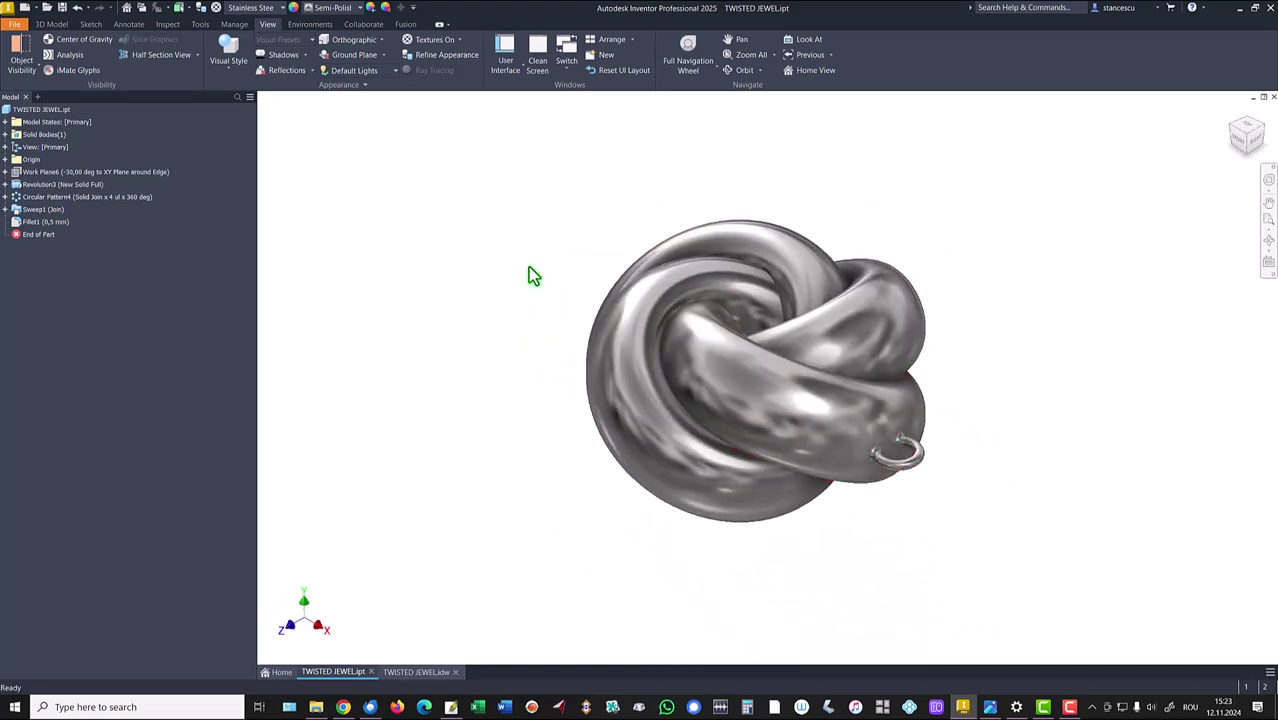
pyautogui.click(416, 672)
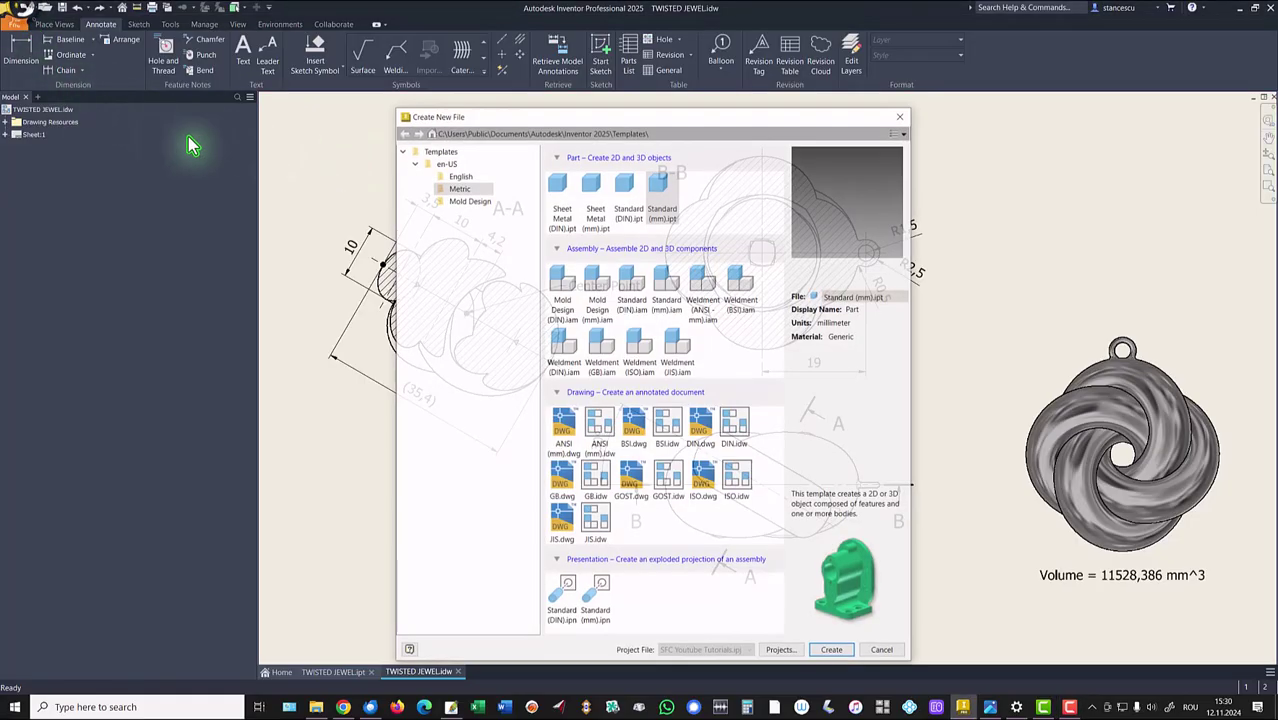
# - Create a new Standard (mm).ipt part and add a work plane through the X axis at -30° to the XY plane
pyautogui.doubleClick(662, 194)
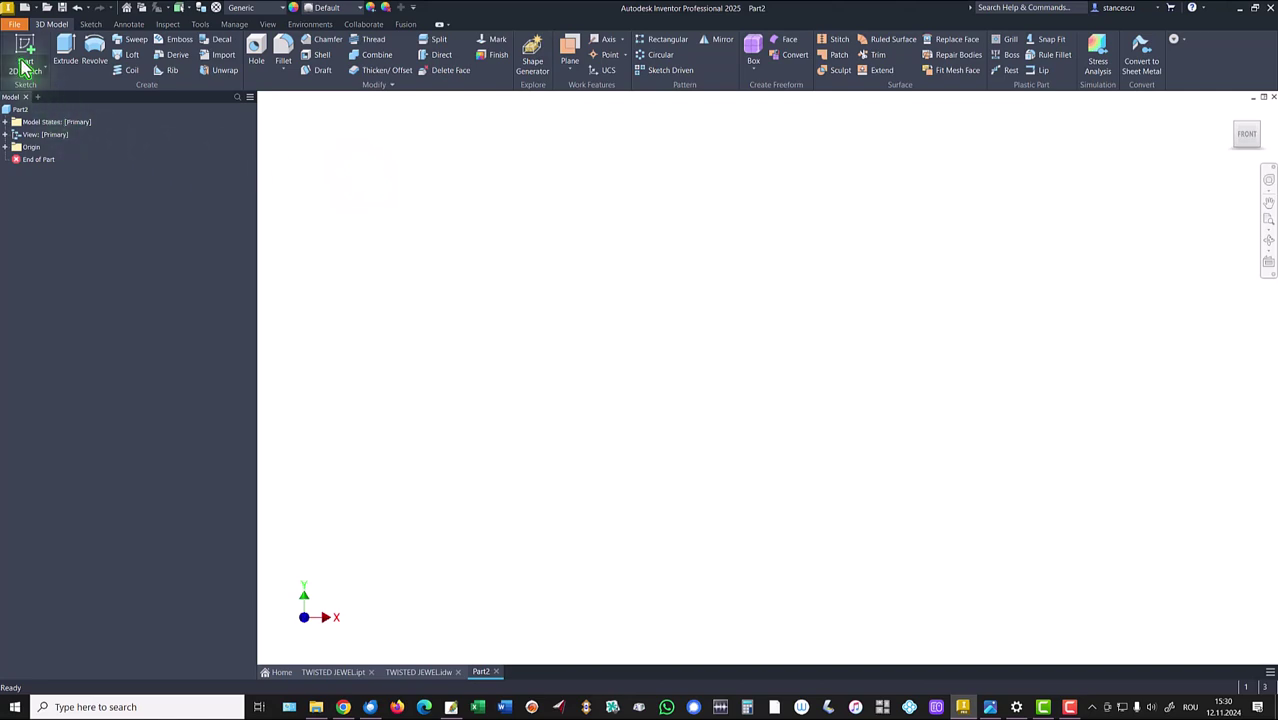
pyautogui.click(569, 50)
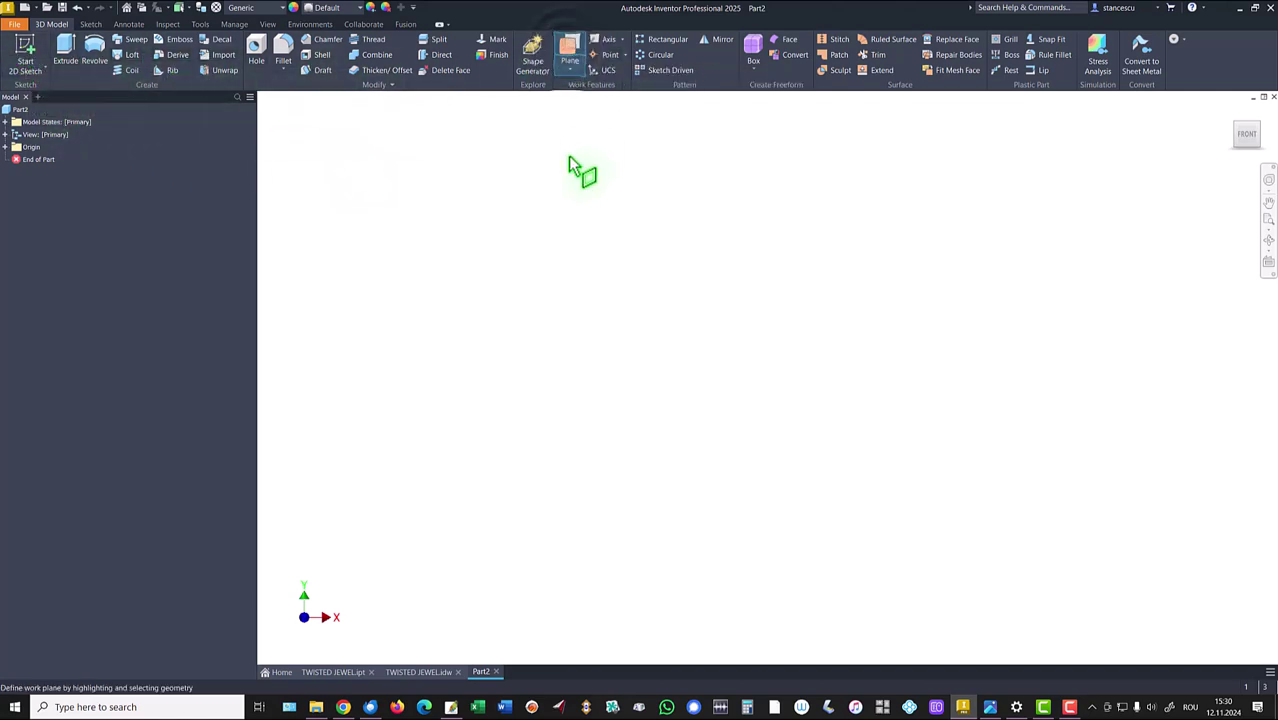
pyautogui.click(6, 147)
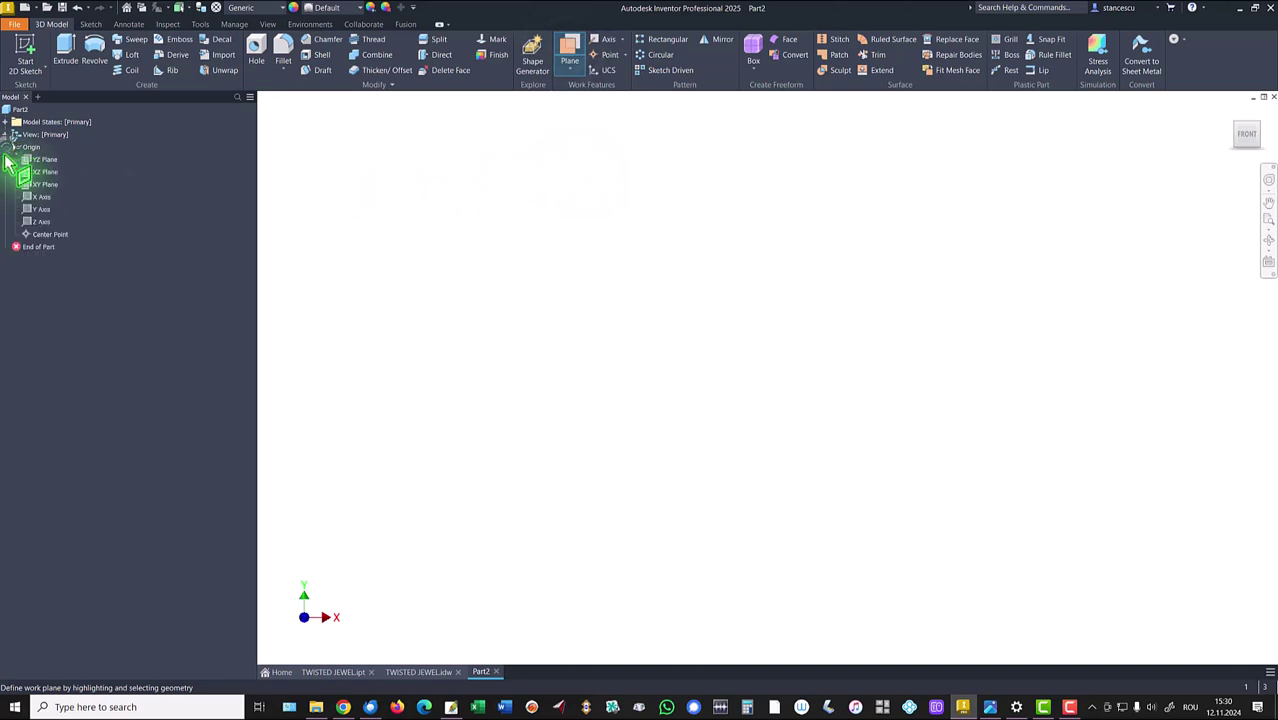
pyautogui.click(35, 185)
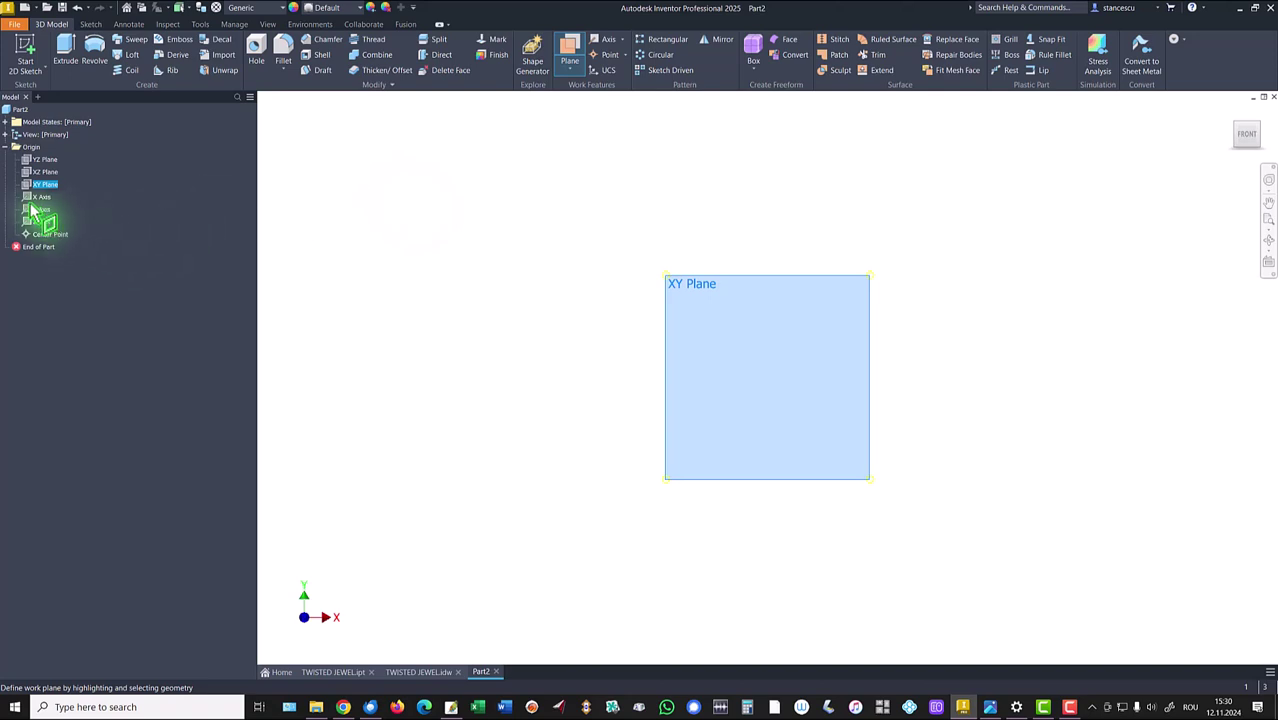
pyautogui.click(31, 199)
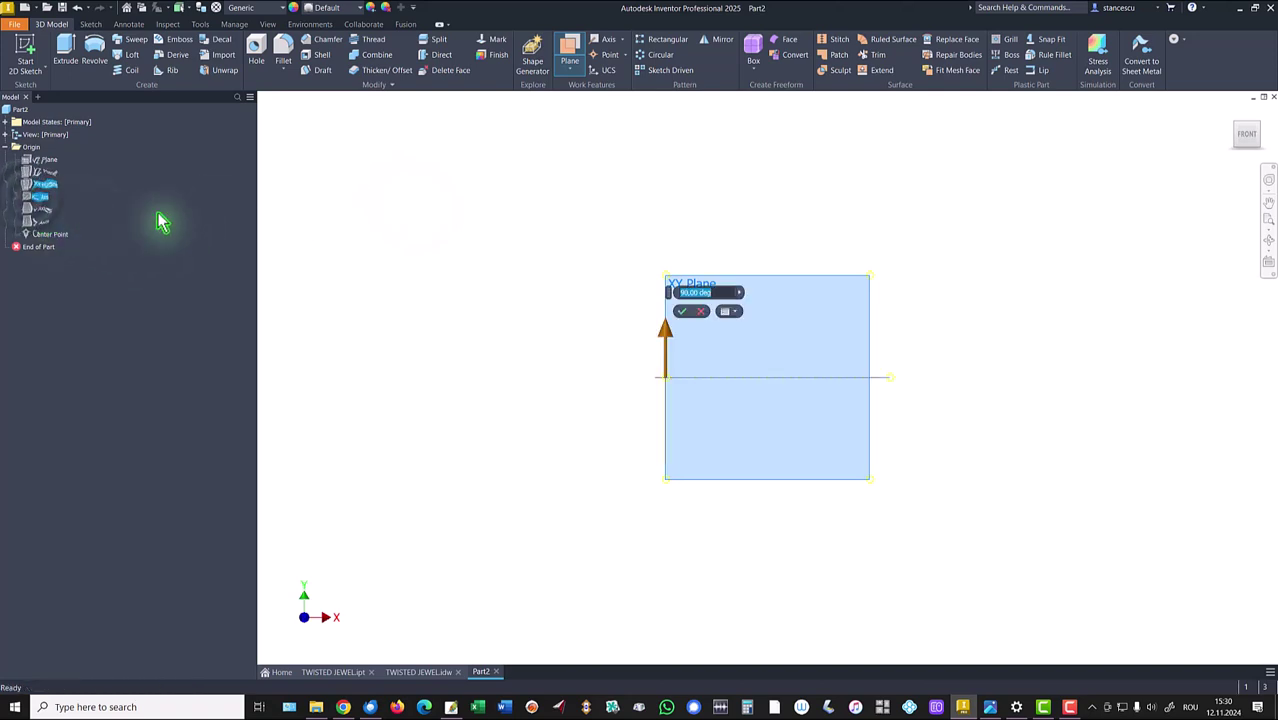
pyautogui.press('F6')
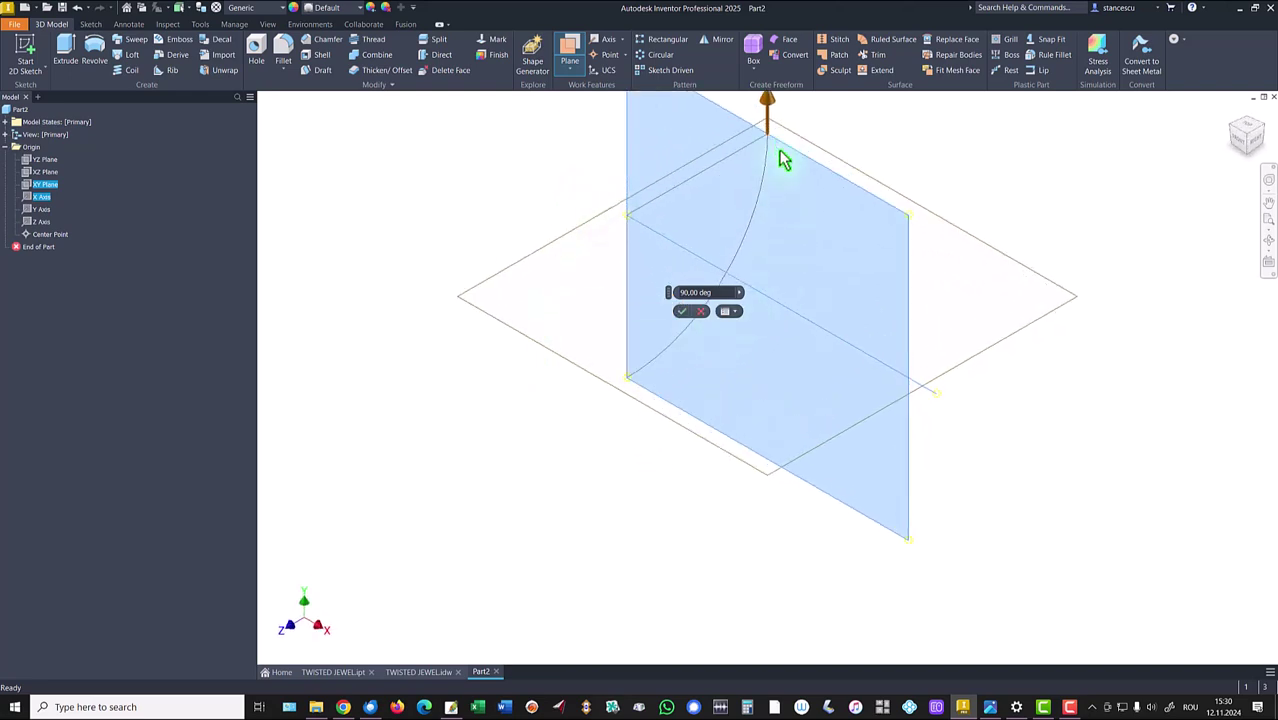
pyautogui.moveTo(790, 226); pyautogui.dragTo(783, 270, button='middle')
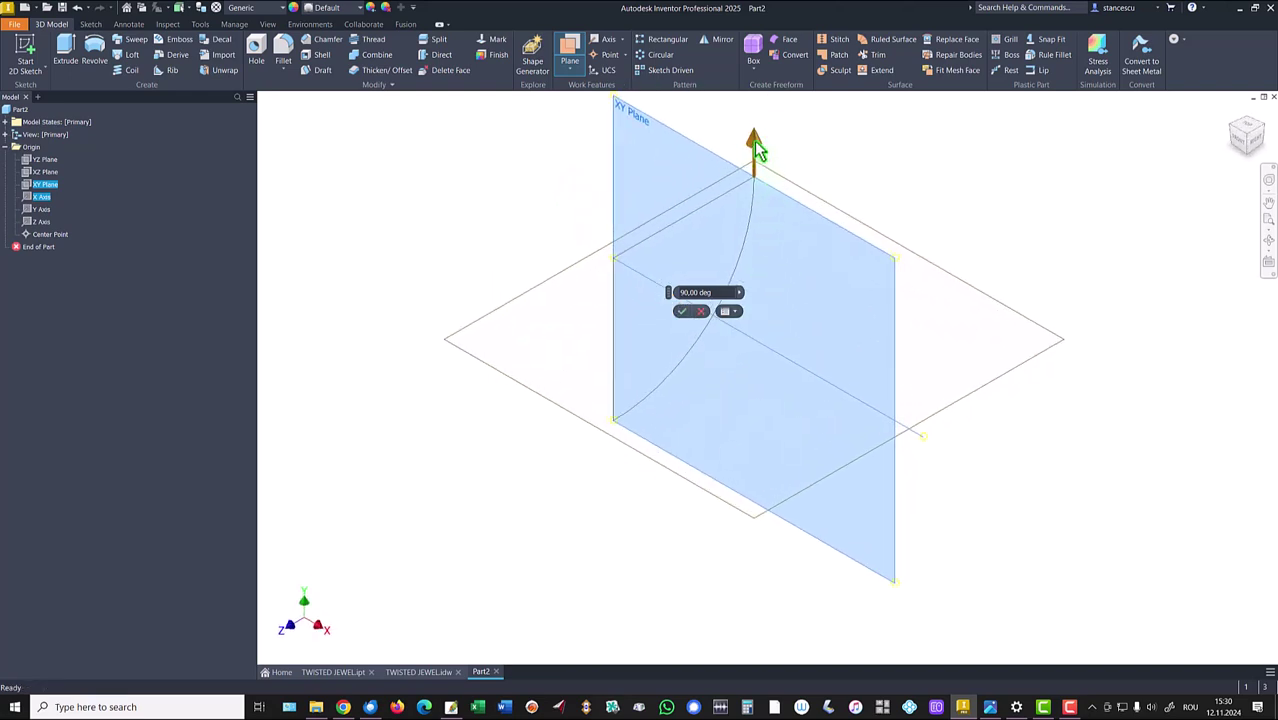
pyautogui.moveTo(754, 140); pyautogui.dragTo(626, 484)
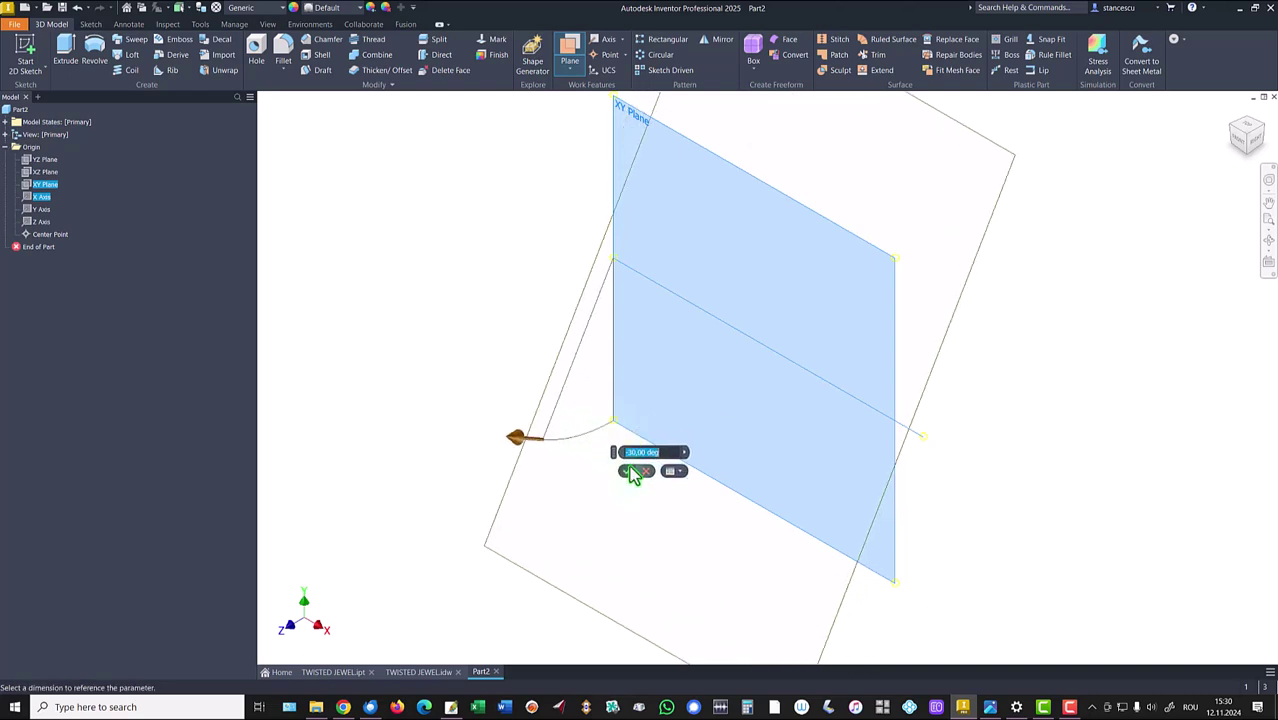
pyautogui.click(628, 476)
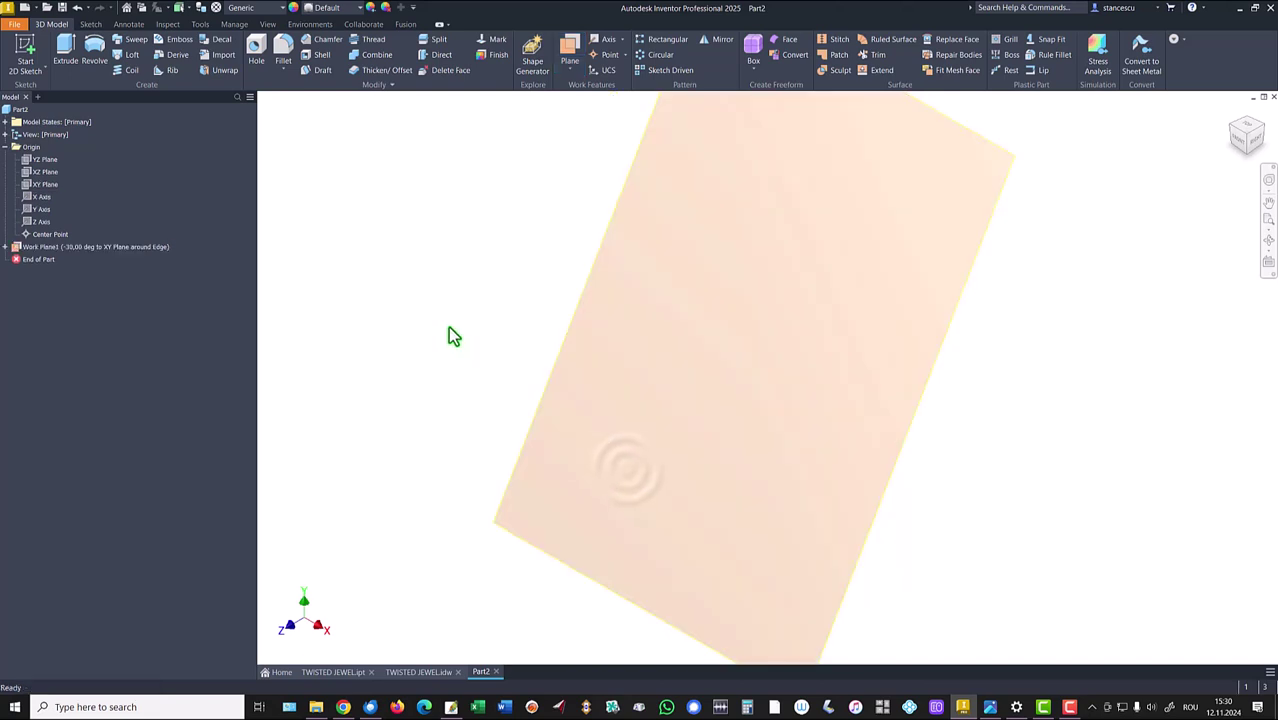
# - Start a sketch on the inclined work plane and draw an upright ellipse beside the origin with a vertical semi-axis of about 5.8 mm
pyautogui.click(935, 333)
pyautogui.click(968, 325)
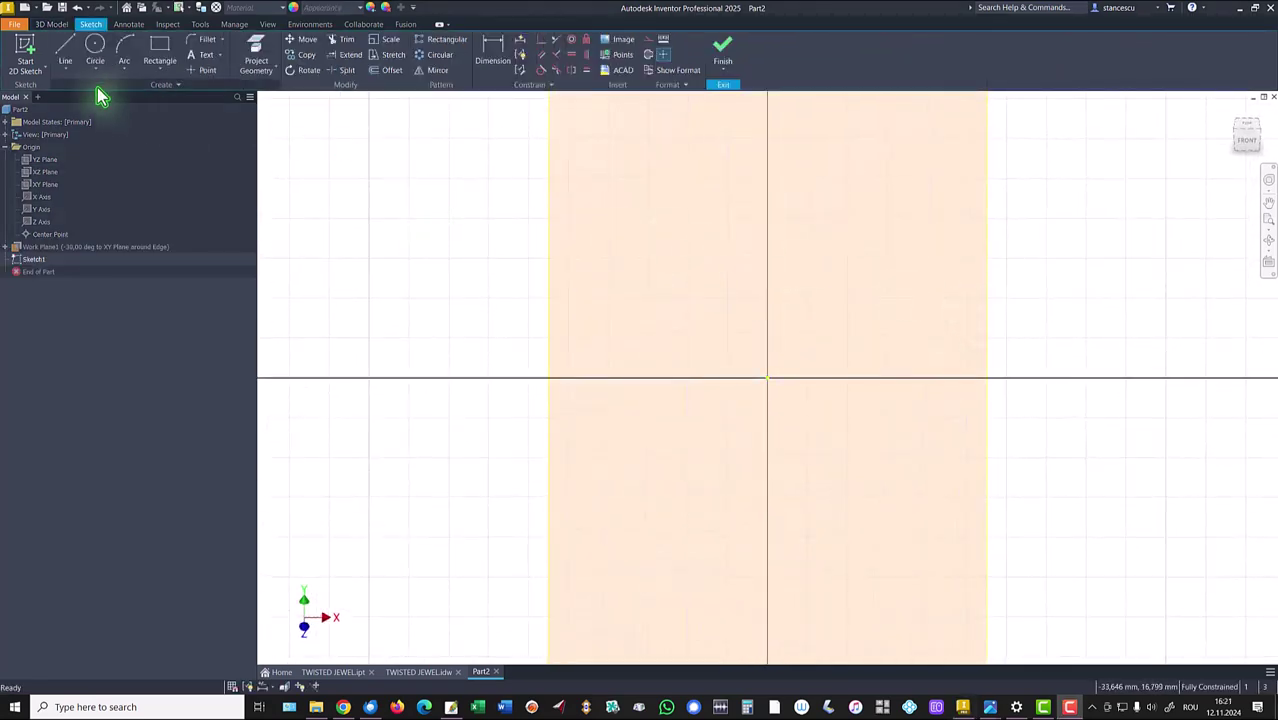
pyautogui.click(95, 70)
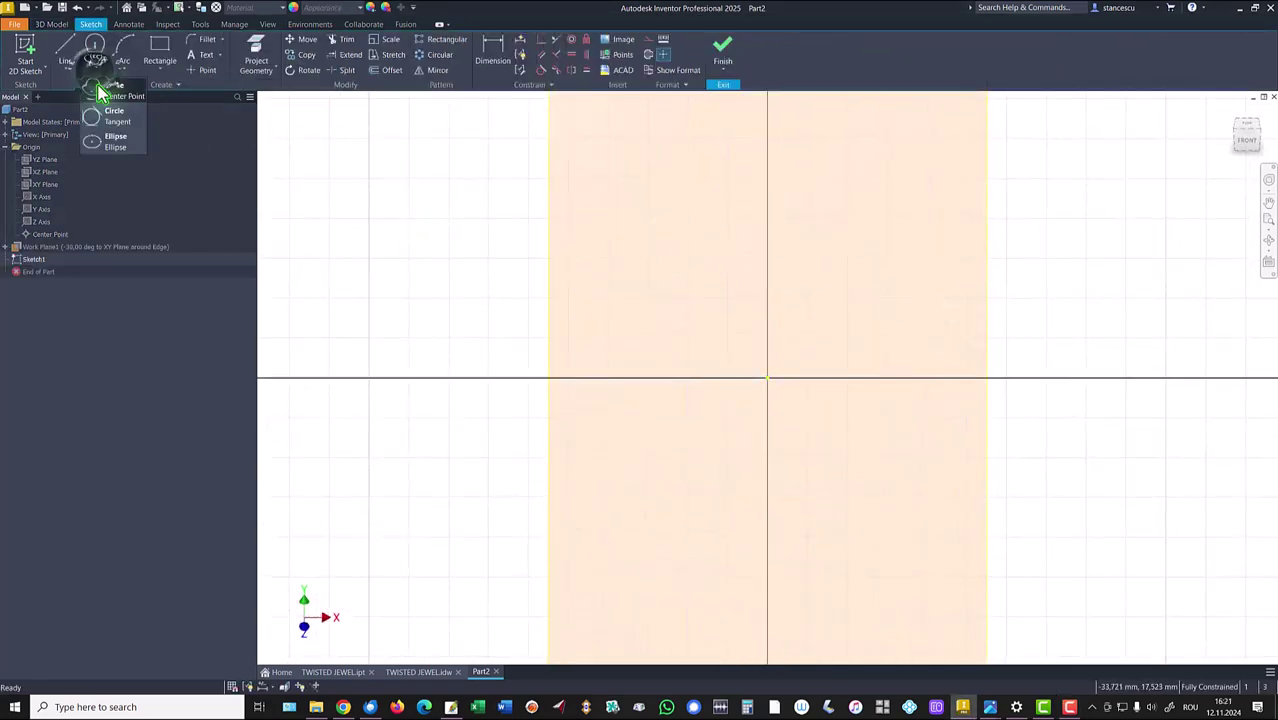
pyautogui.click(116, 140)
pyautogui.click(1109, 321)
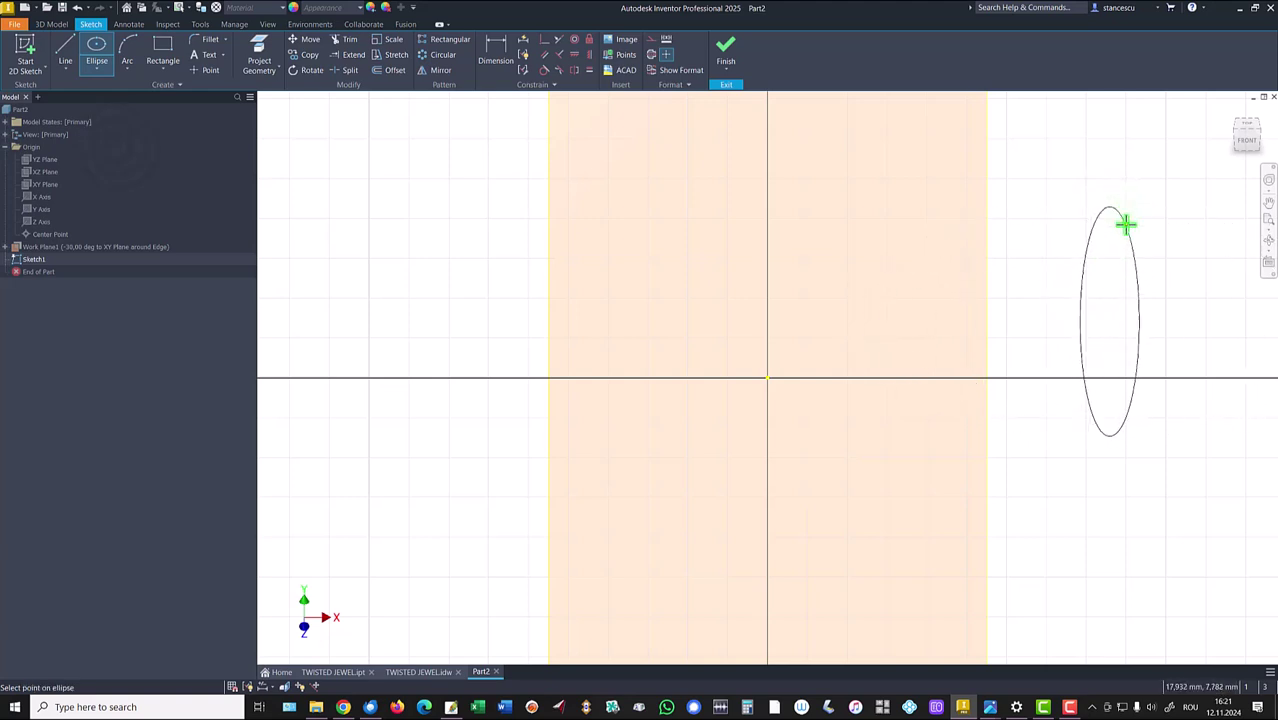
pyautogui.click(1135, 224)
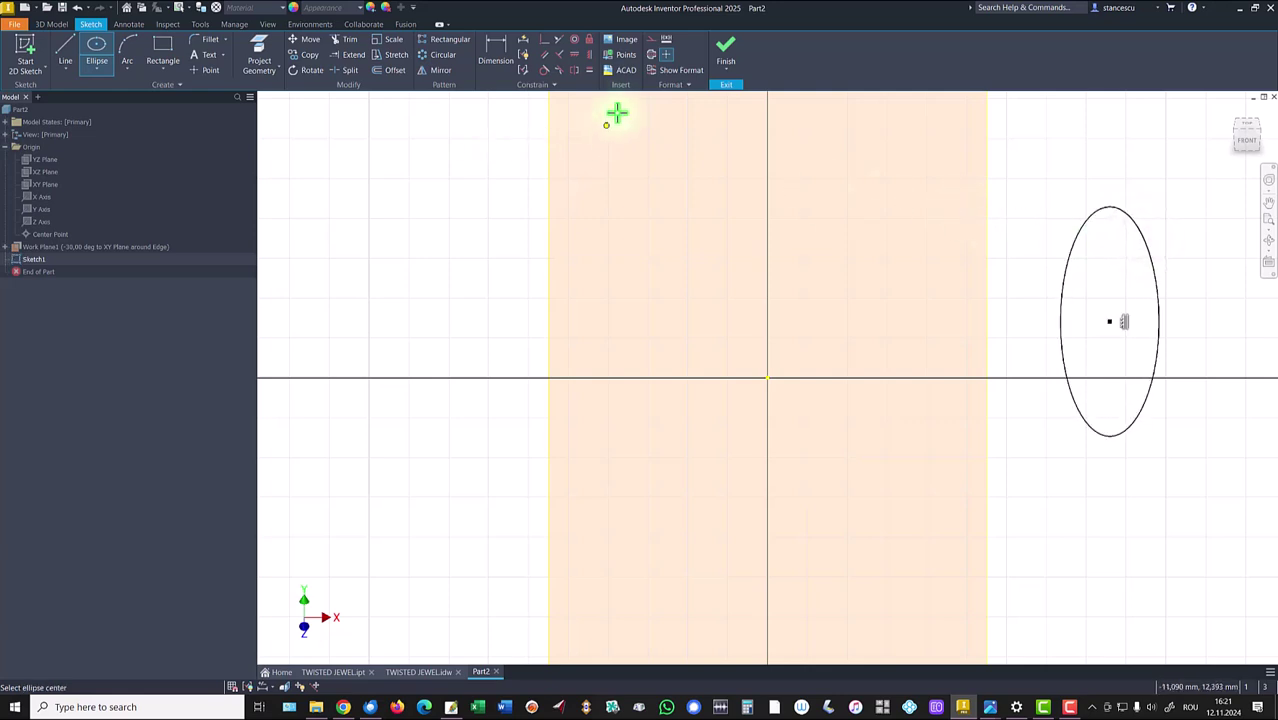
# - Dimension the ellipse's vertical semi-axis as 10/2 mm and its horizontal semi-axis as 3,5 mm
pyautogui.click(495, 52)
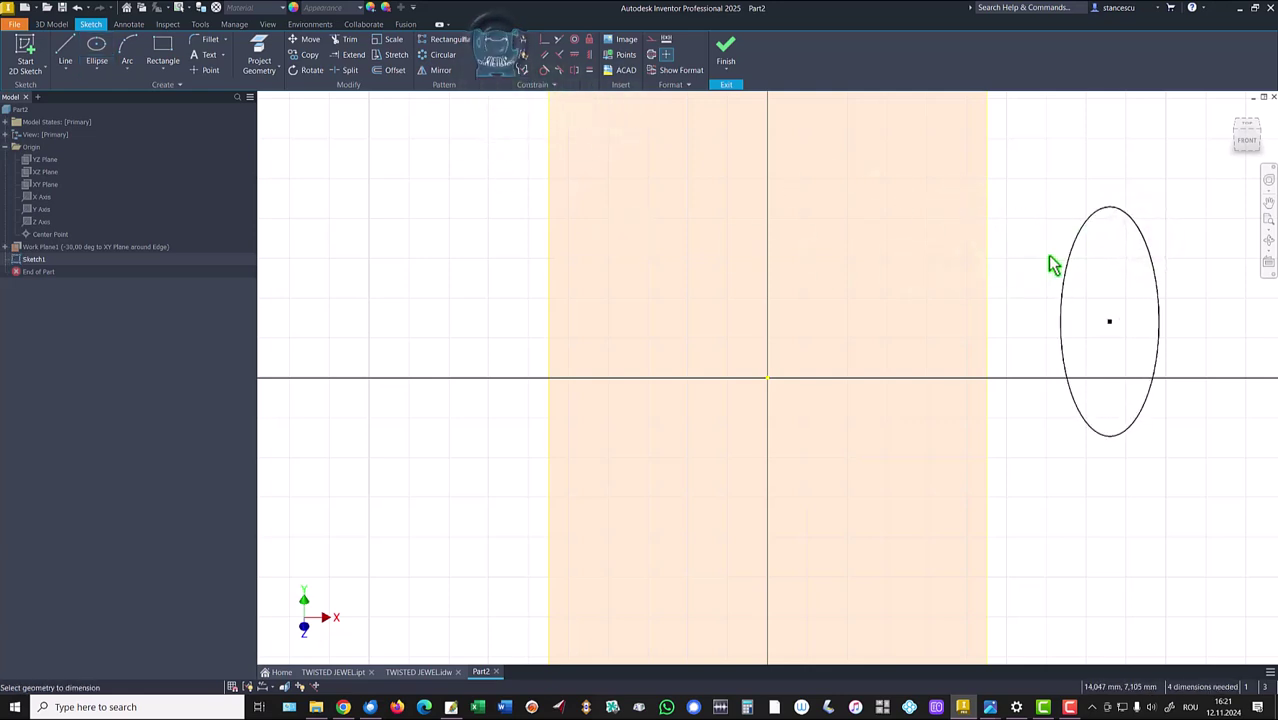
pyautogui.click(1151, 250)
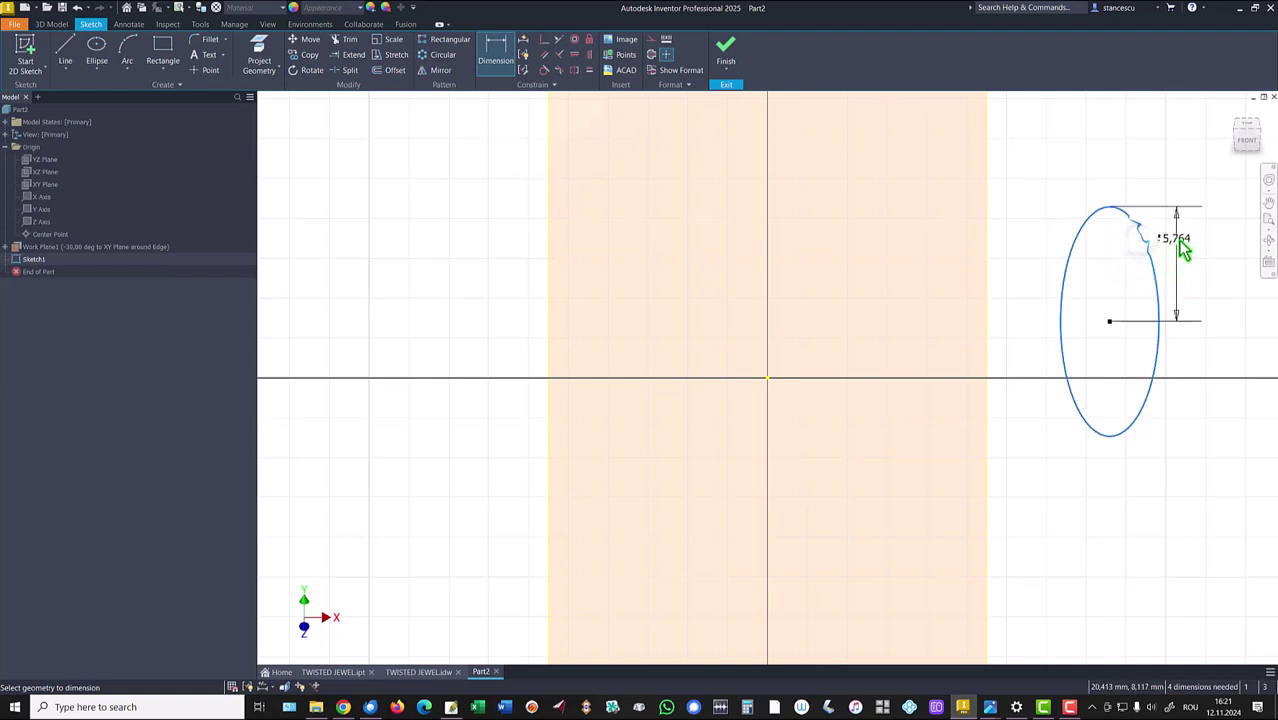
pyautogui.click(1218, 280)
pyautogui.write('10')
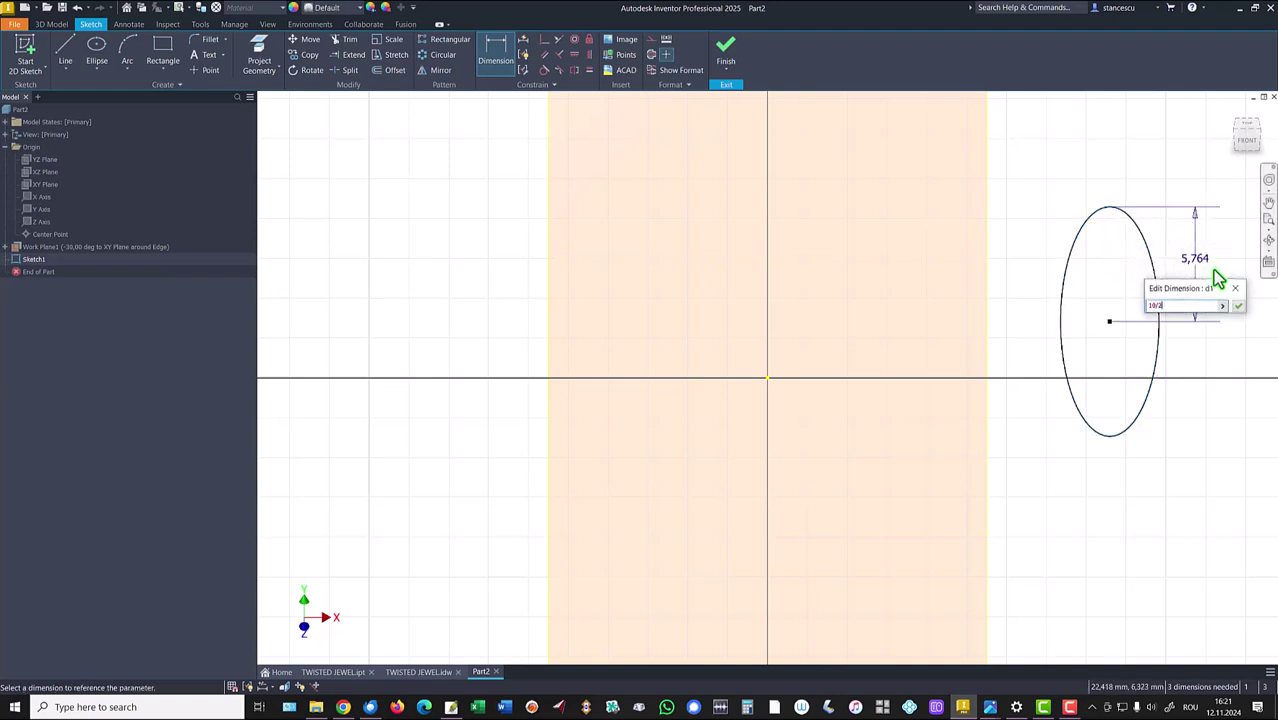
pyautogui.write('/2')
pyautogui.press('Return')
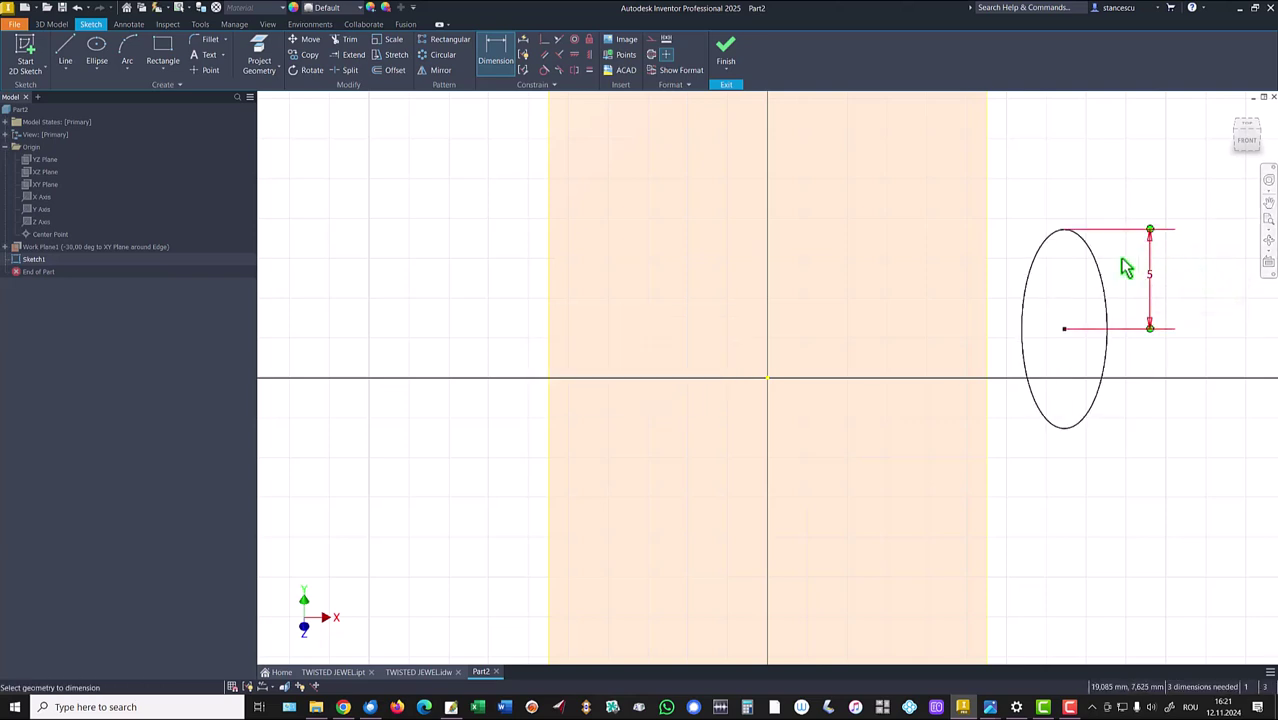
pyautogui.click(1107, 292)
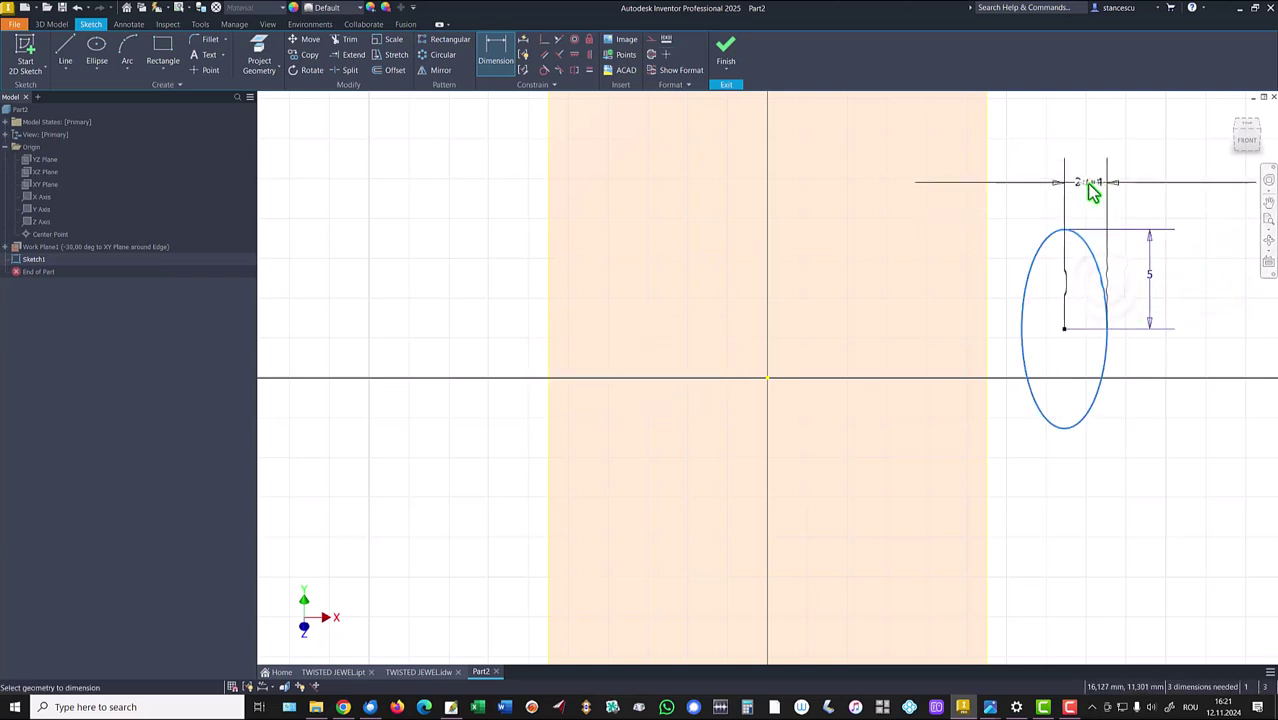
pyautogui.click(1091, 189)
pyautogui.write('3,5')
pyautogui.press('Return')
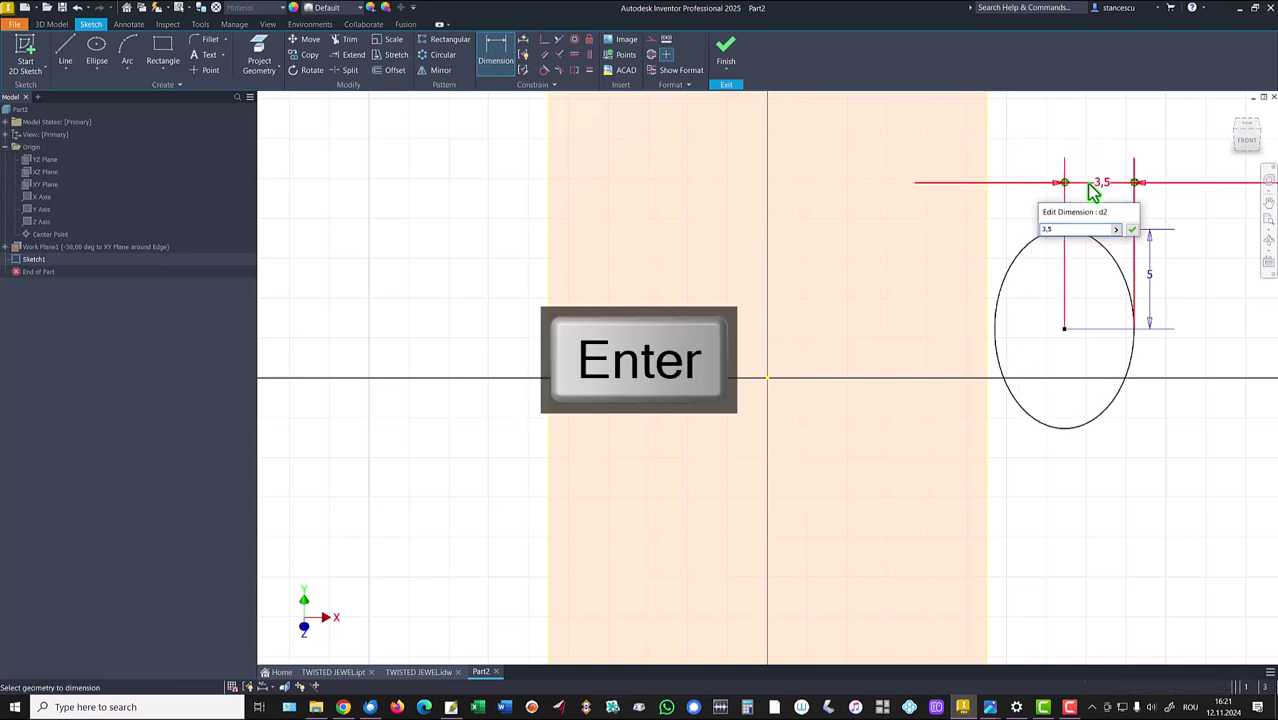
# - Check the dimensions in TWISTED JEWEL.idw, and in the new part's sketch align the ellipse's center horizontally with the origin
pyautogui.click(412, 672)
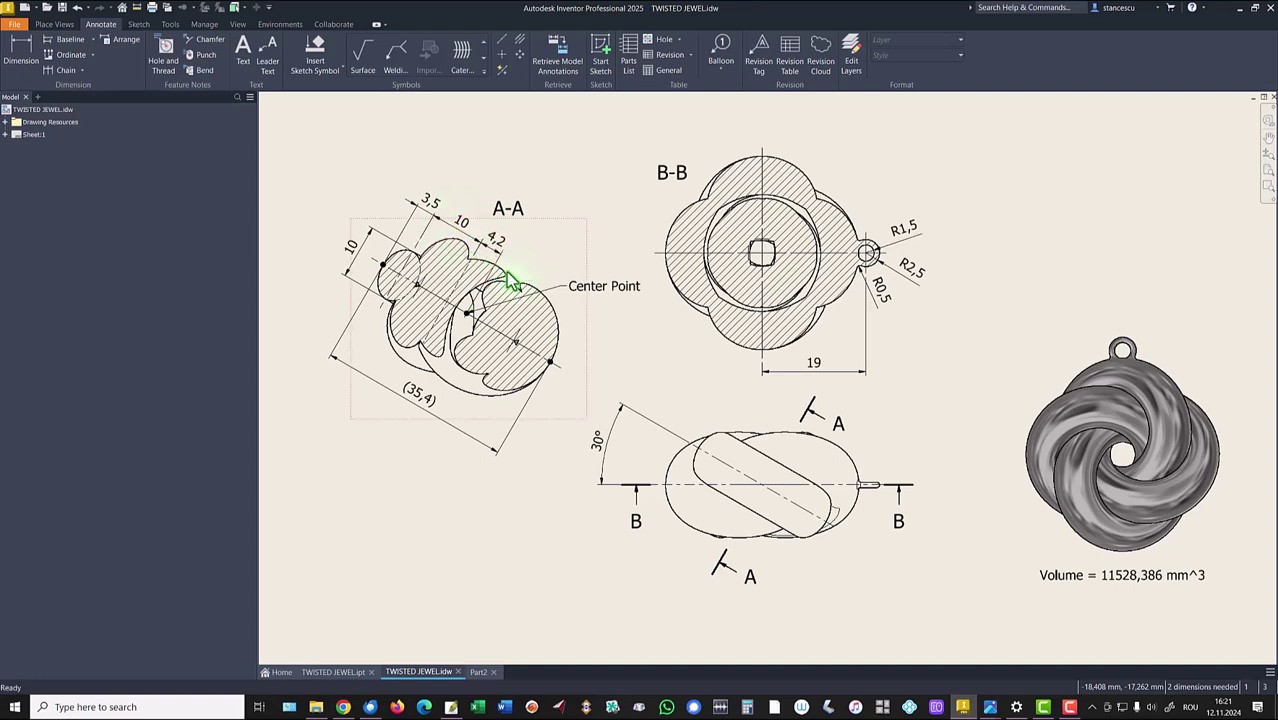
pyautogui.click(479, 673)
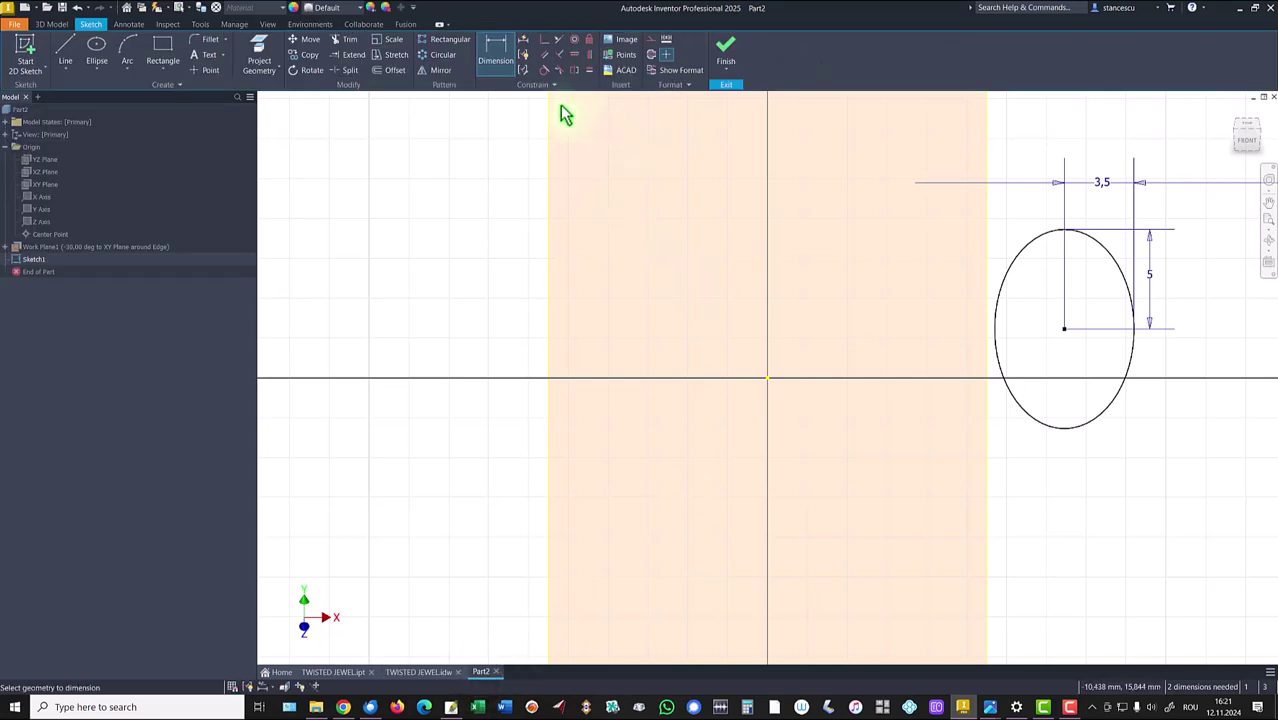
pyautogui.click(575, 56)
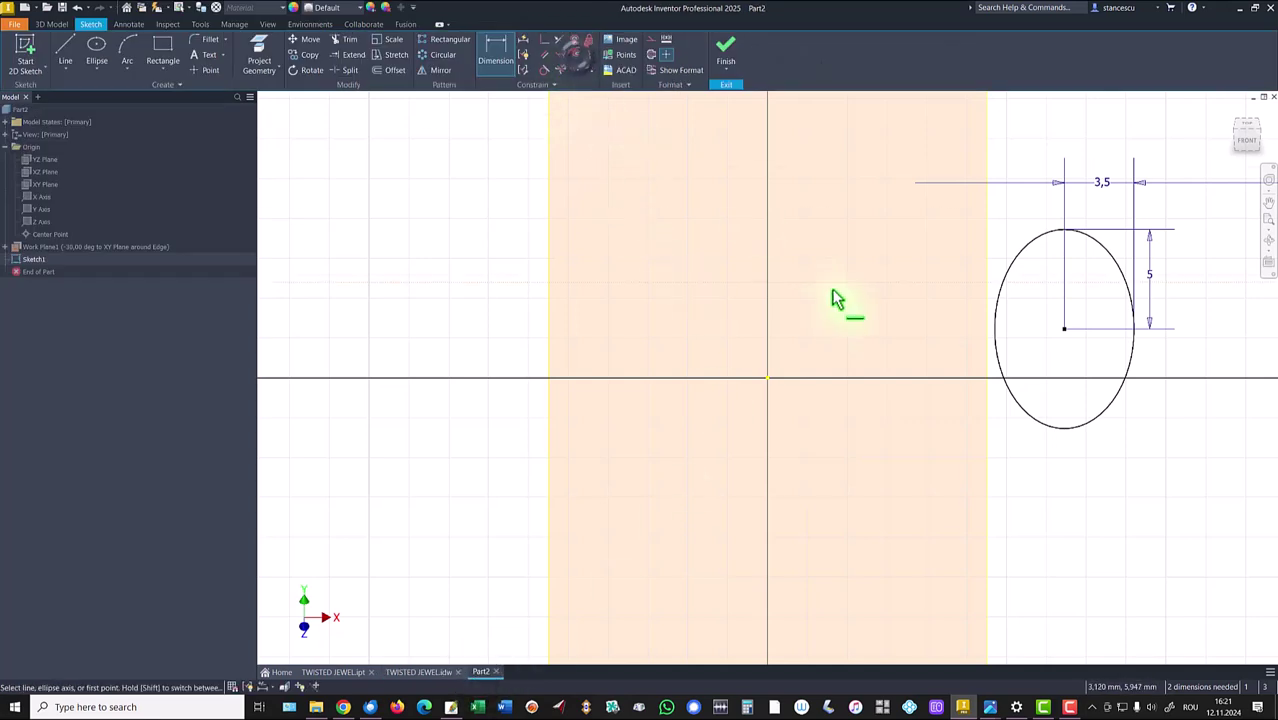
pyautogui.click(1063, 330)
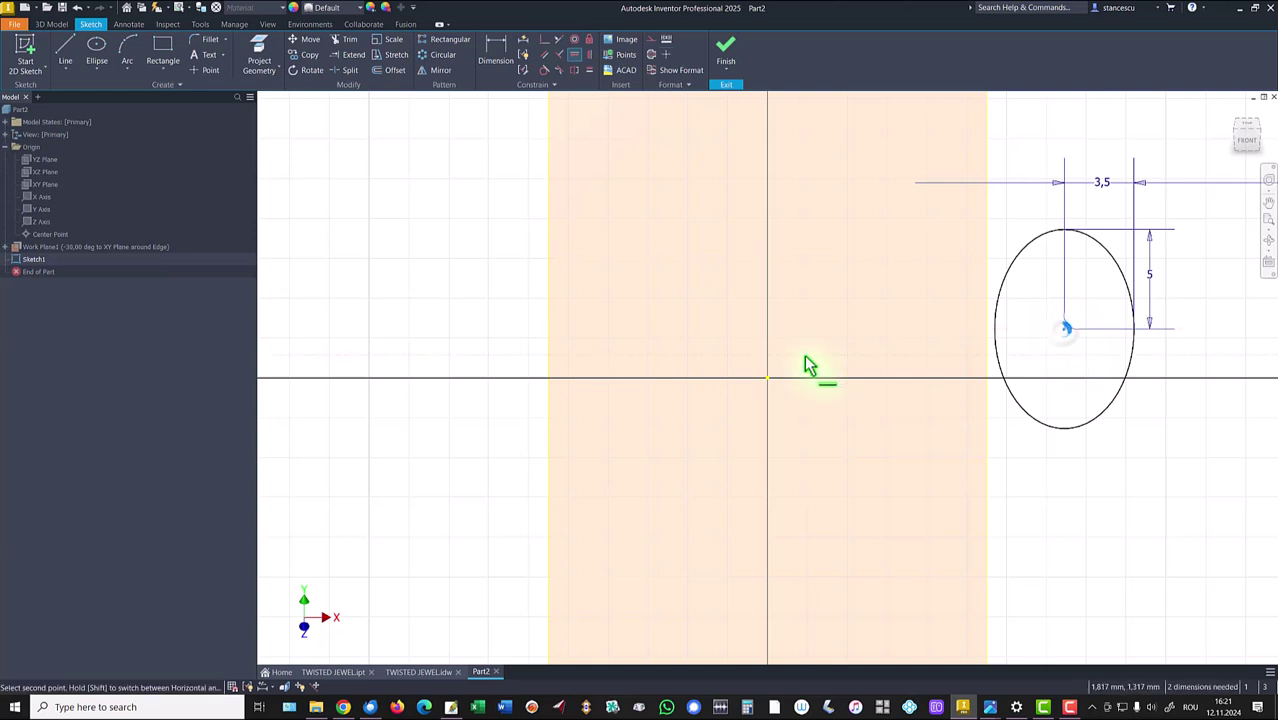
pyautogui.click(767, 379)
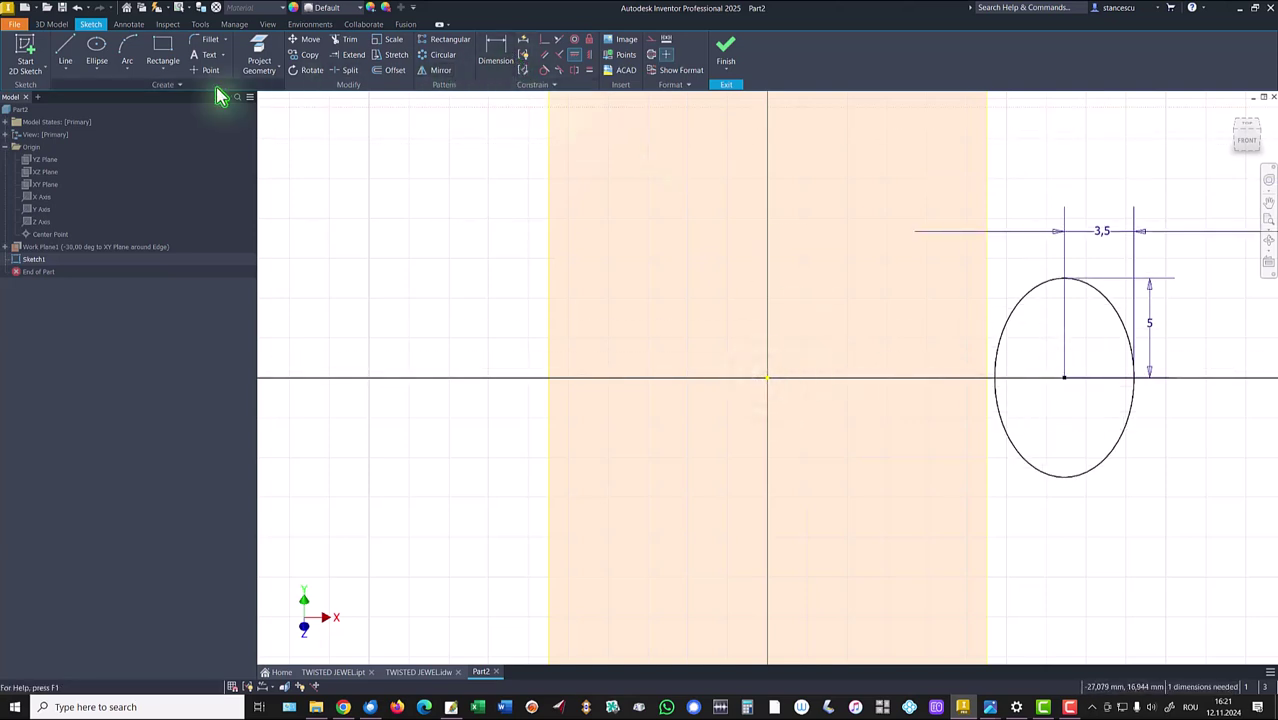
# - Draw a 5 mm vertical line upward from the horizontal axis, about 4 mm from the origin on the ellipse's side
pyautogui.click(65, 50)
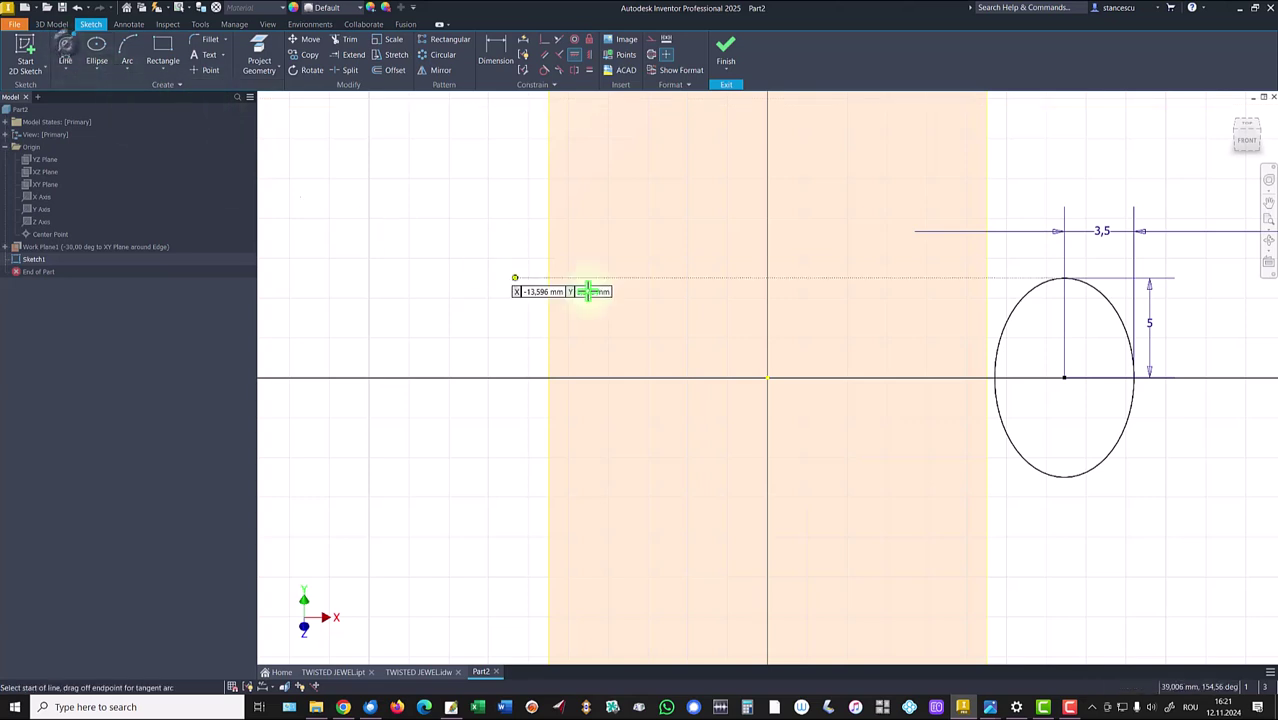
pyautogui.click(848, 377)
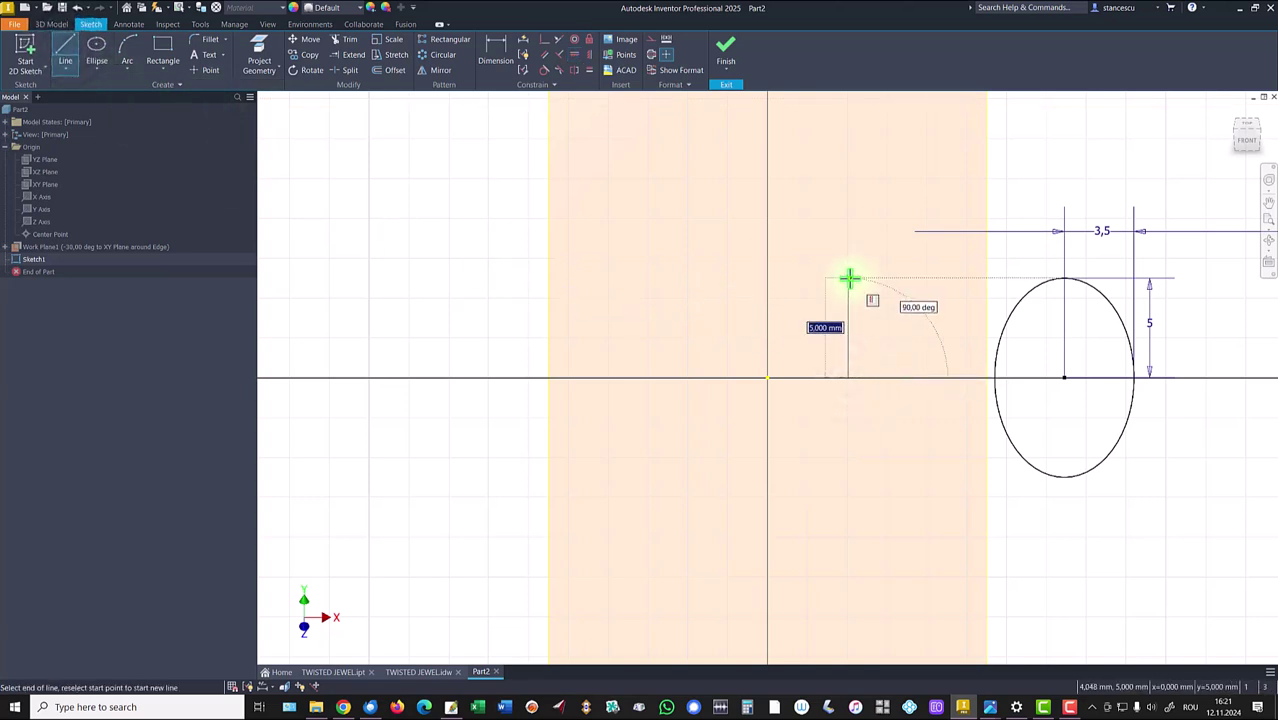
pyautogui.click(849, 278)
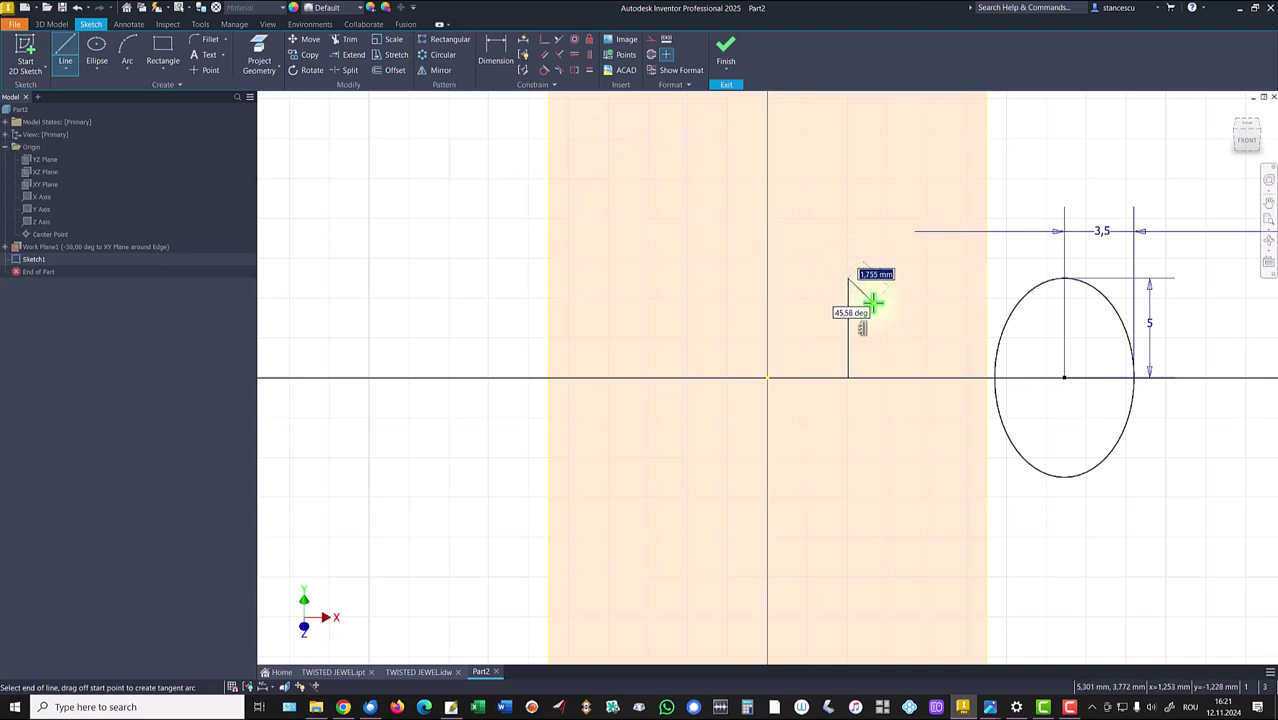
pyautogui.press('Escape')
# - Dimension the vertical line's distance from the origin as 4,2 mm
pyautogui.click(495, 50)
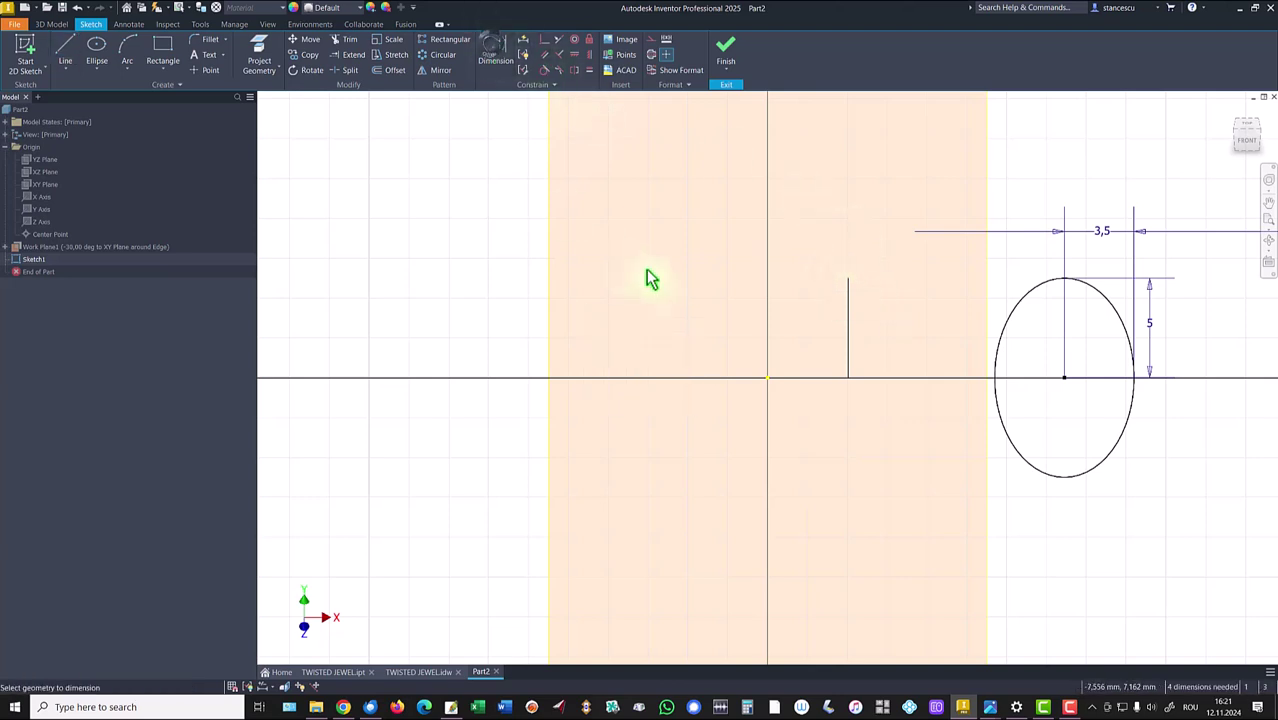
pyautogui.click(848, 343)
pyautogui.click(767, 377)
pyautogui.click(805, 292)
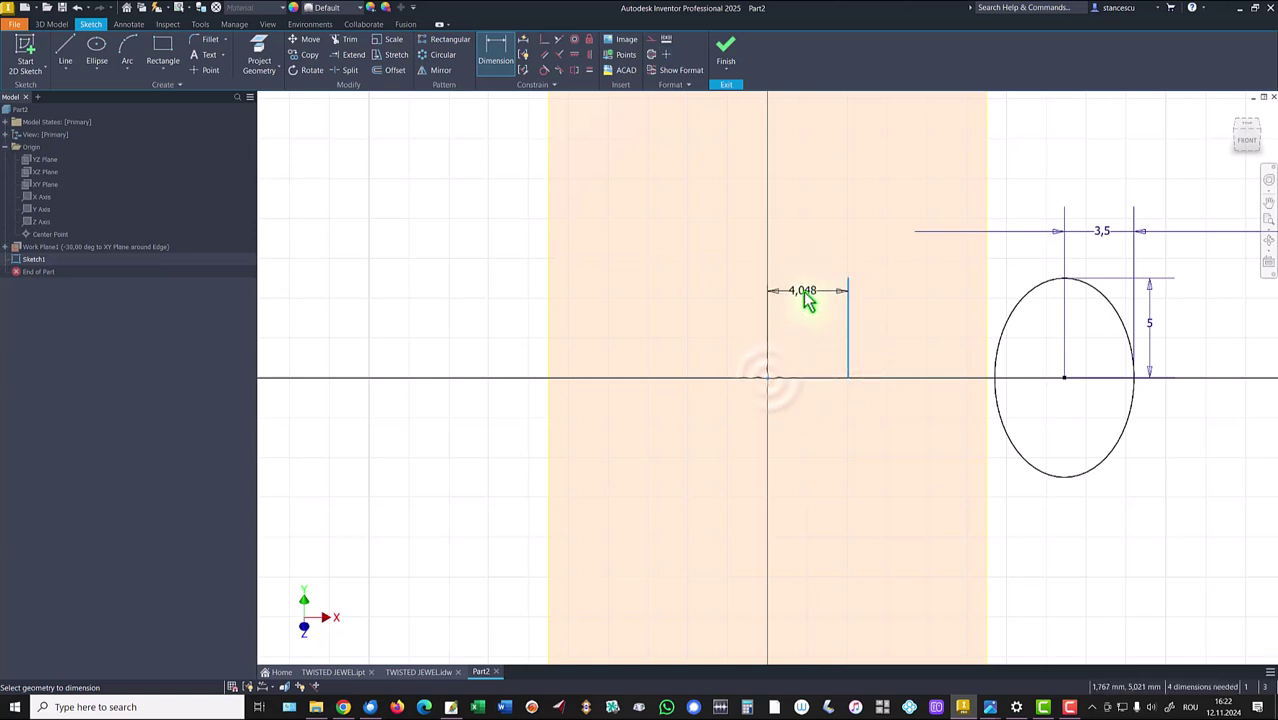
pyautogui.write('4,2')
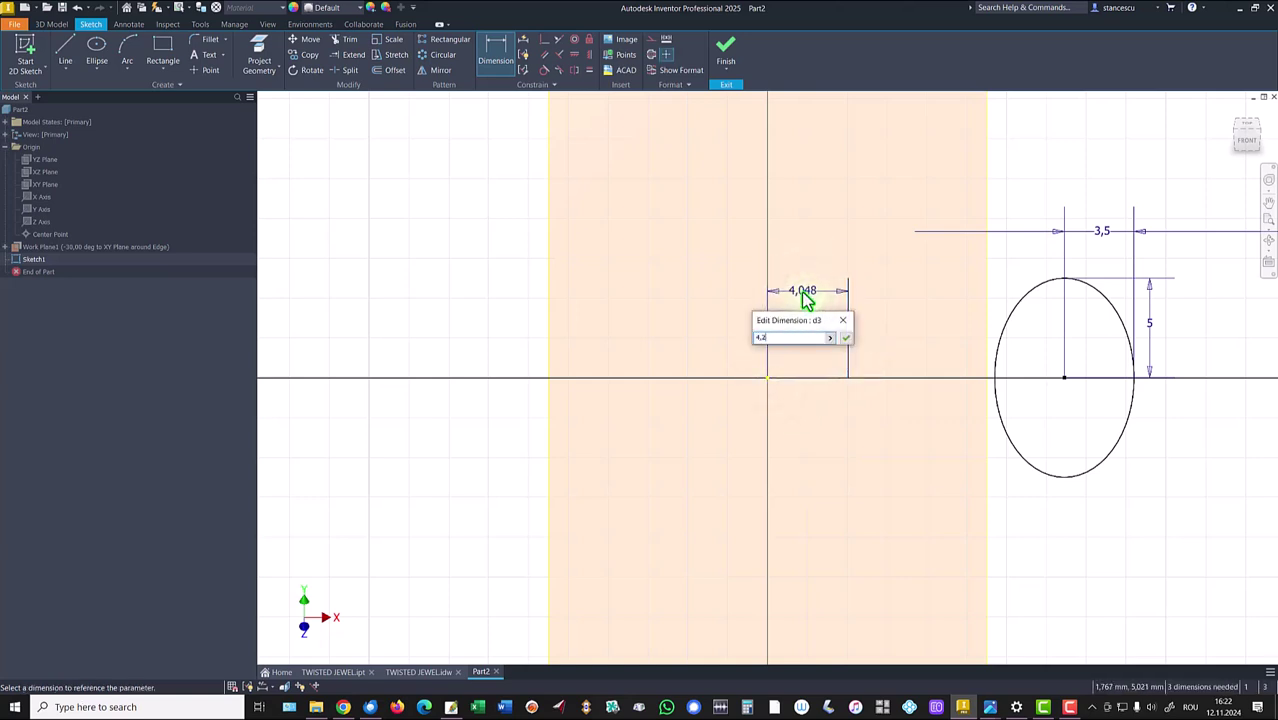
pyautogui.click(846, 342)
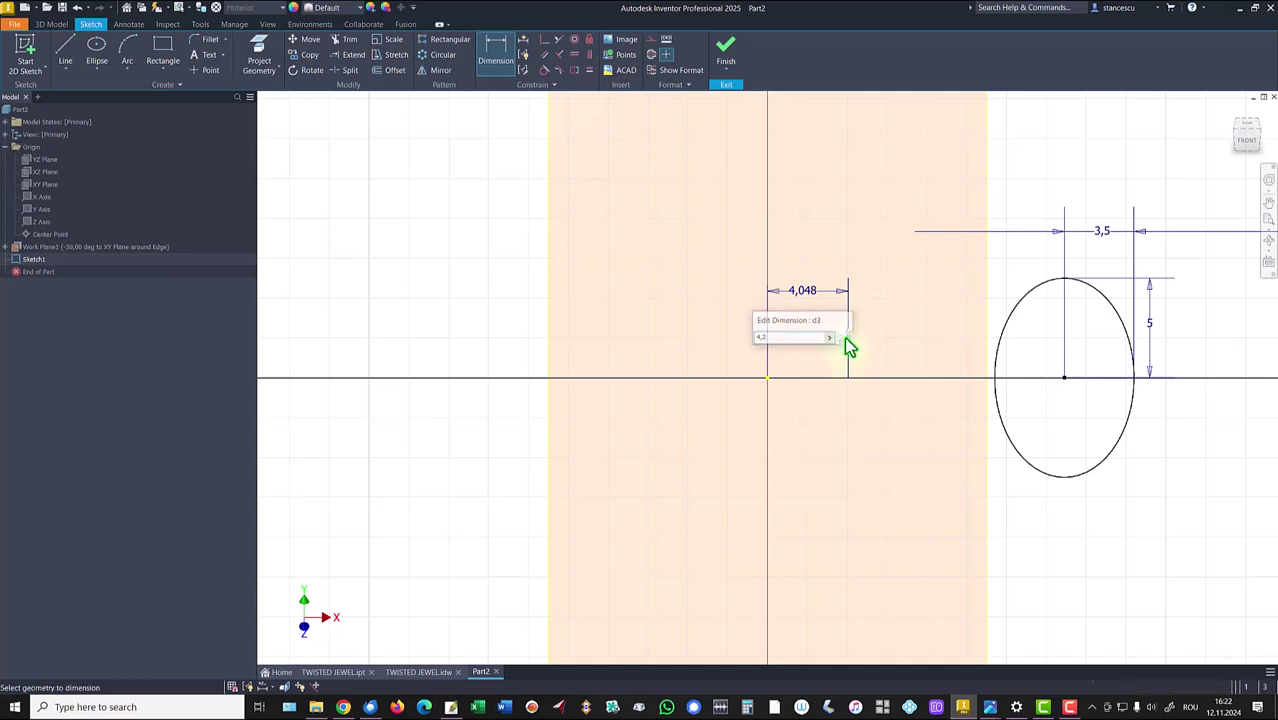
# - Dimension the horizontal distance between the vertical line and the ellipse's center as 10 mm
pyautogui.click(852, 320)
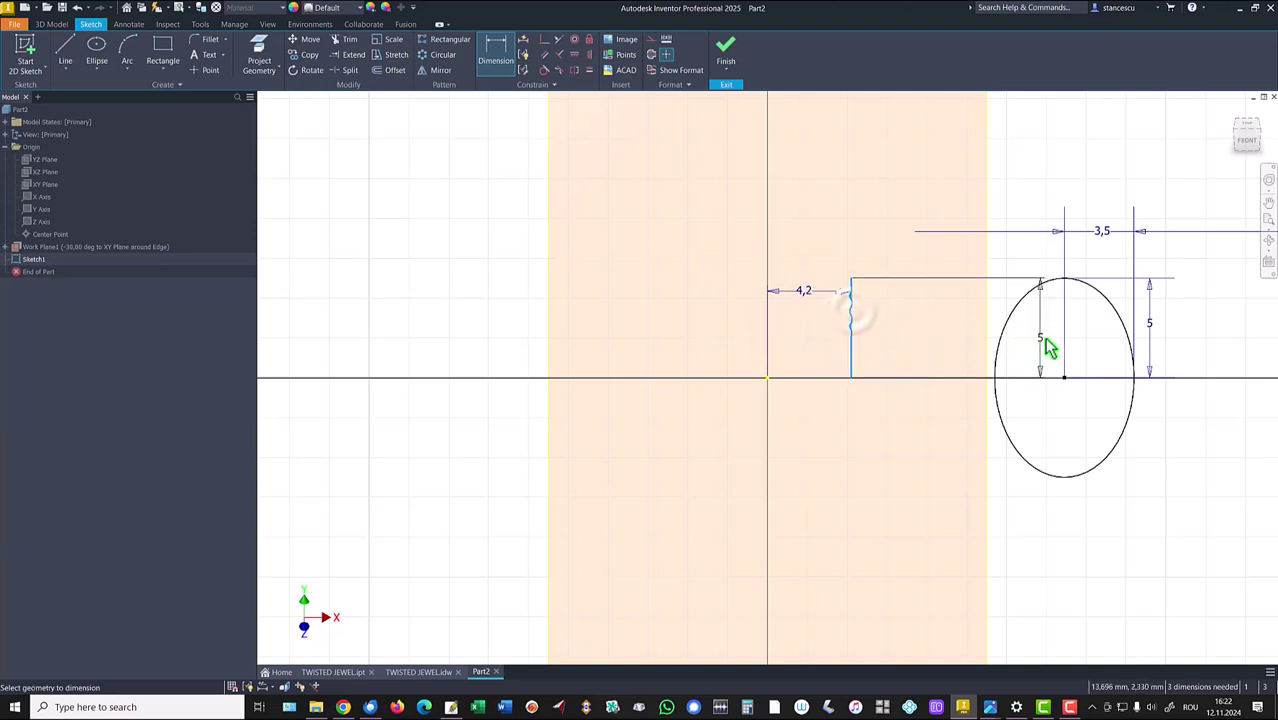
pyautogui.click(1064, 377)
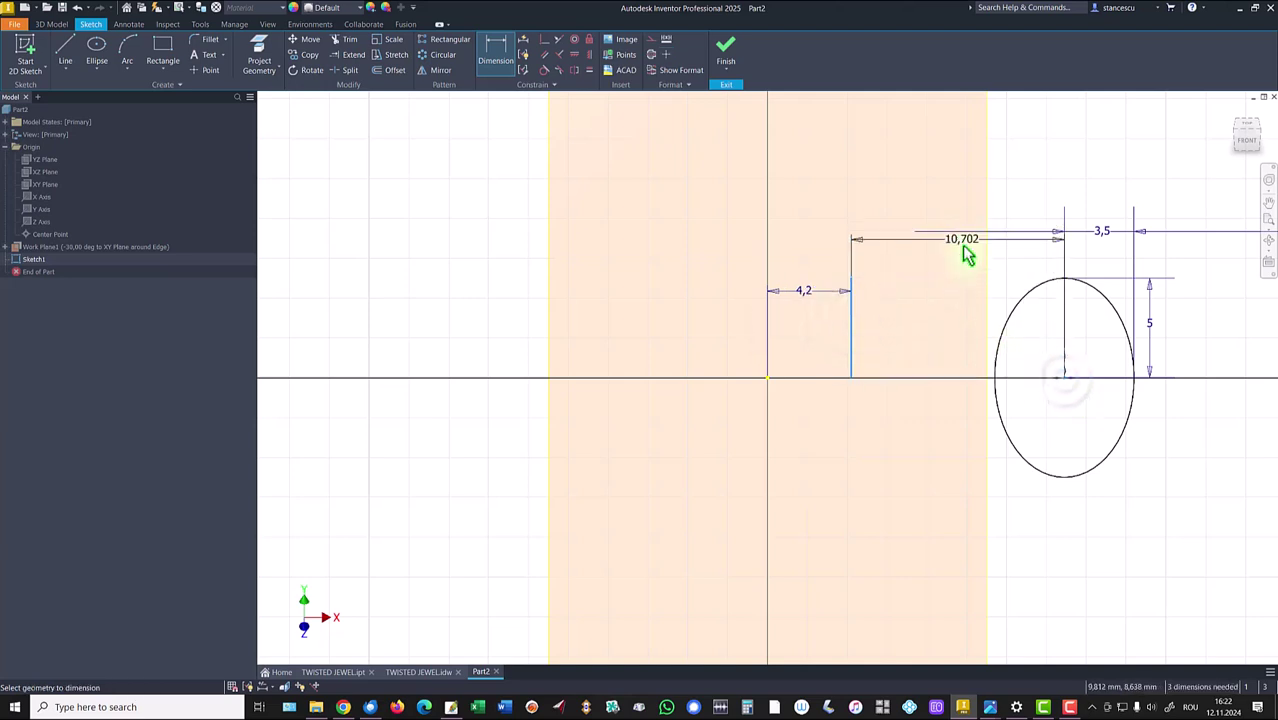
pyautogui.click(959, 252)
pyautogui.write('10')
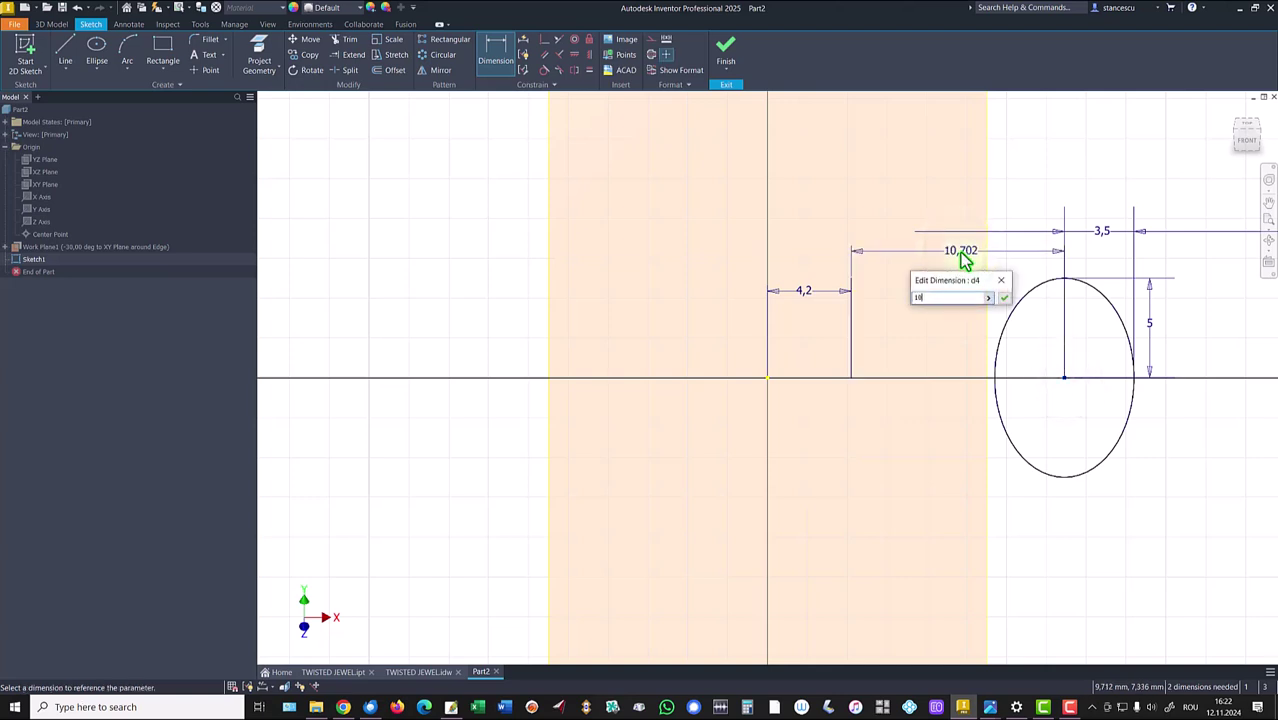
pyautogui.press('Return')
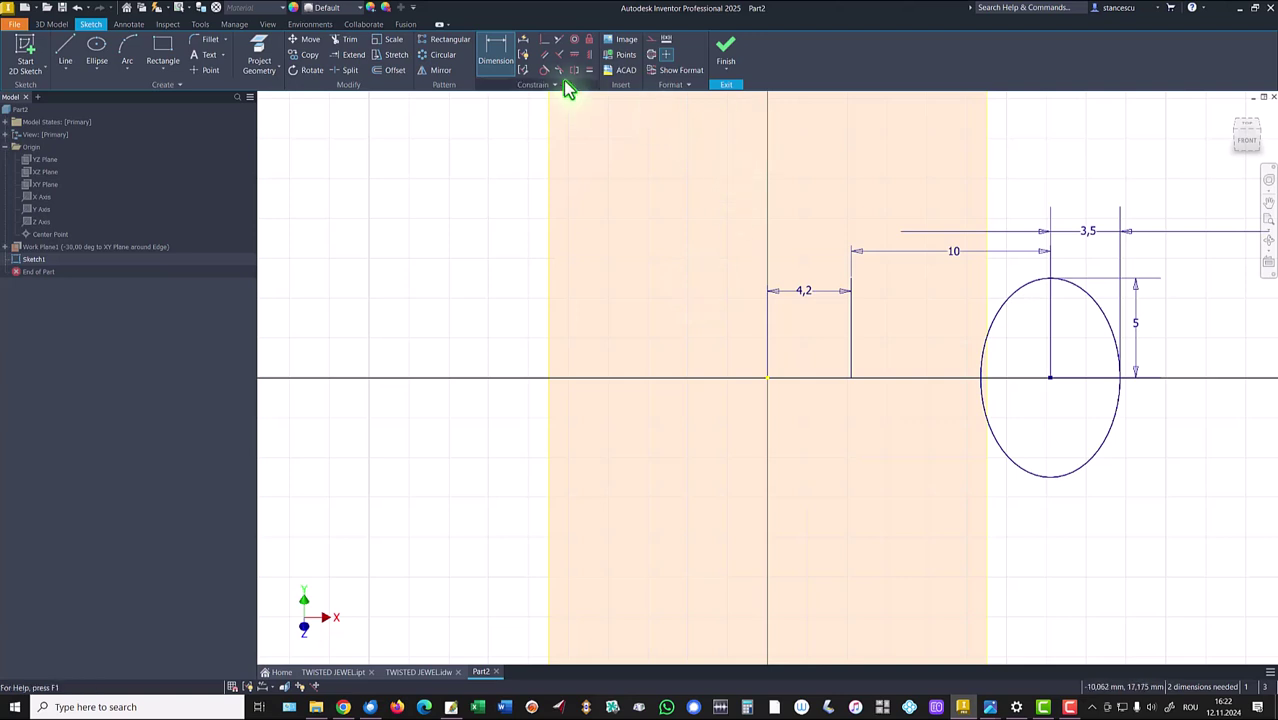
# - Dimension the vertical line's length by linking it to the ellipse's vertical semi-axis dimension
pyautogui.click(589, 70)
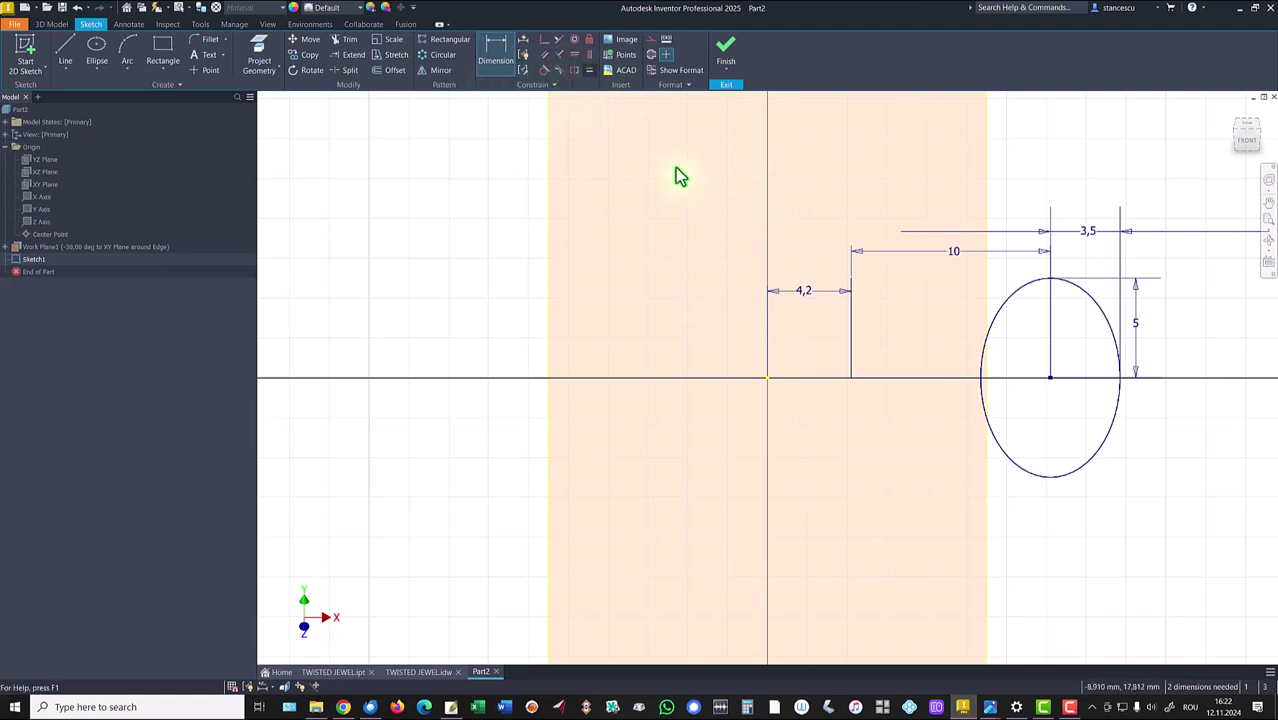
pyautogui.click(851, 340)
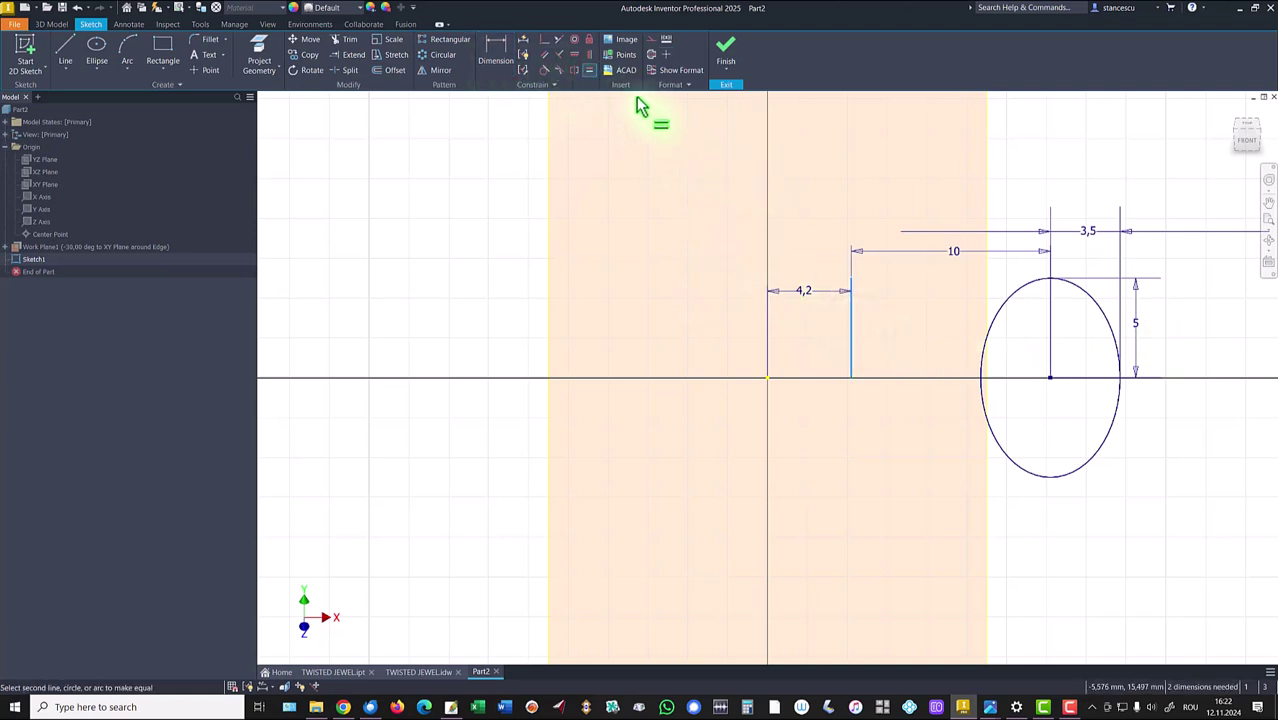
pyautogui.click(497, 50)
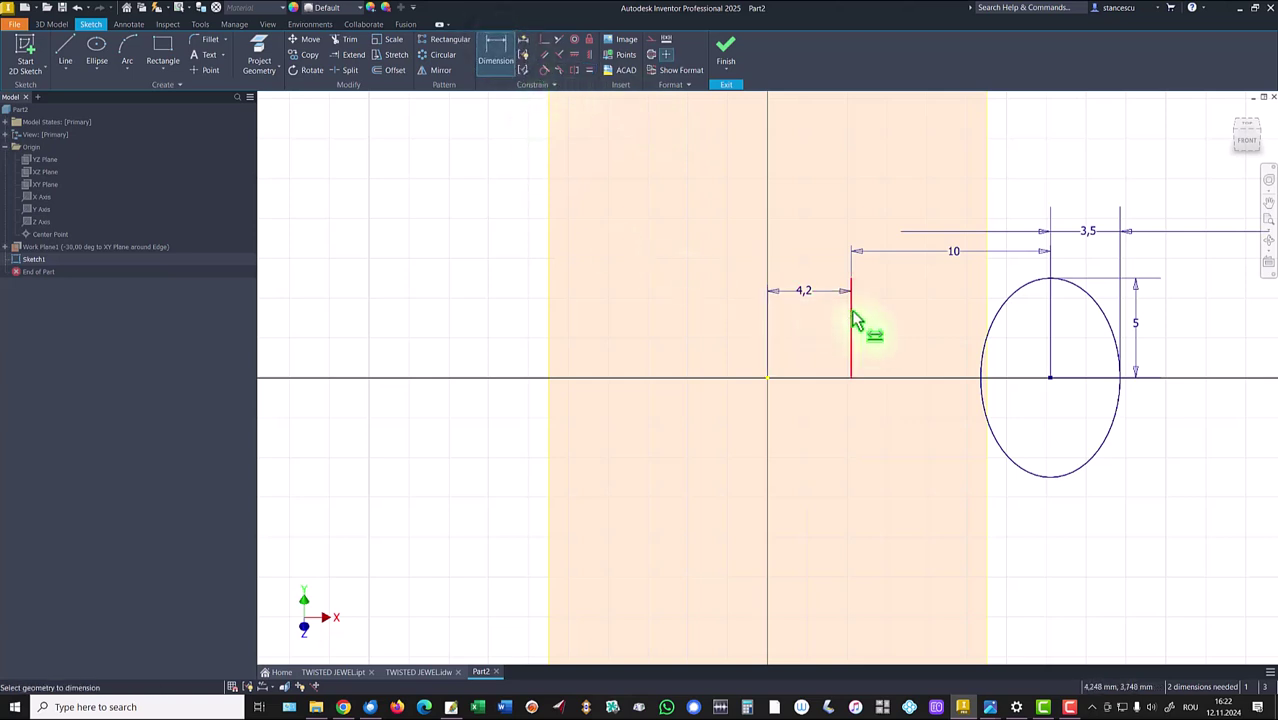
pyautogui.click(888, 328)
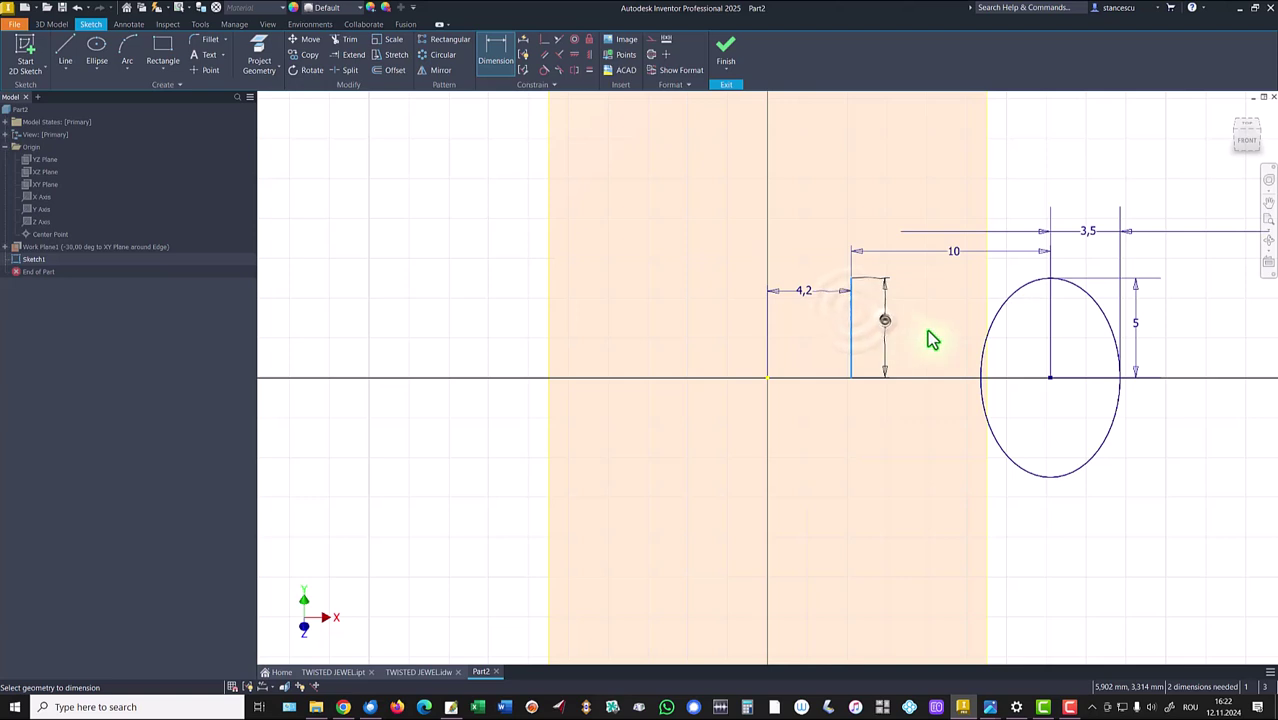
pyautogui.click(1140, 333)
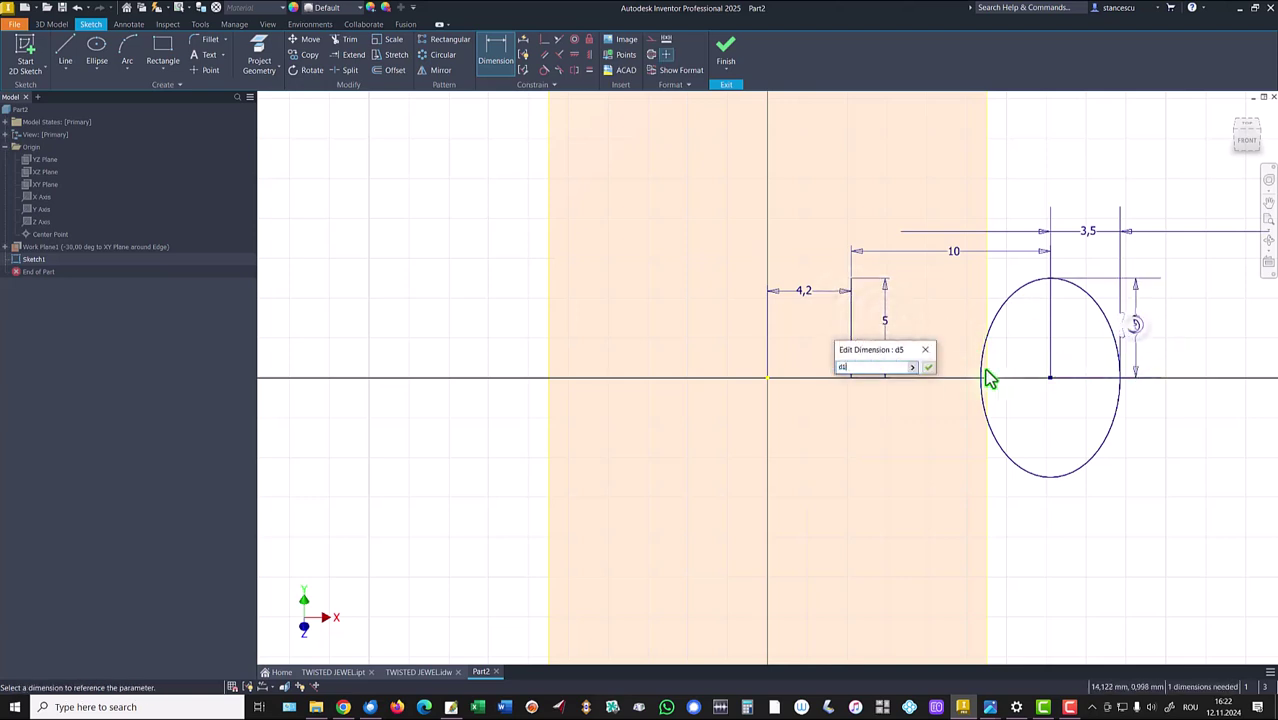
pyautogui.click(929, 368)
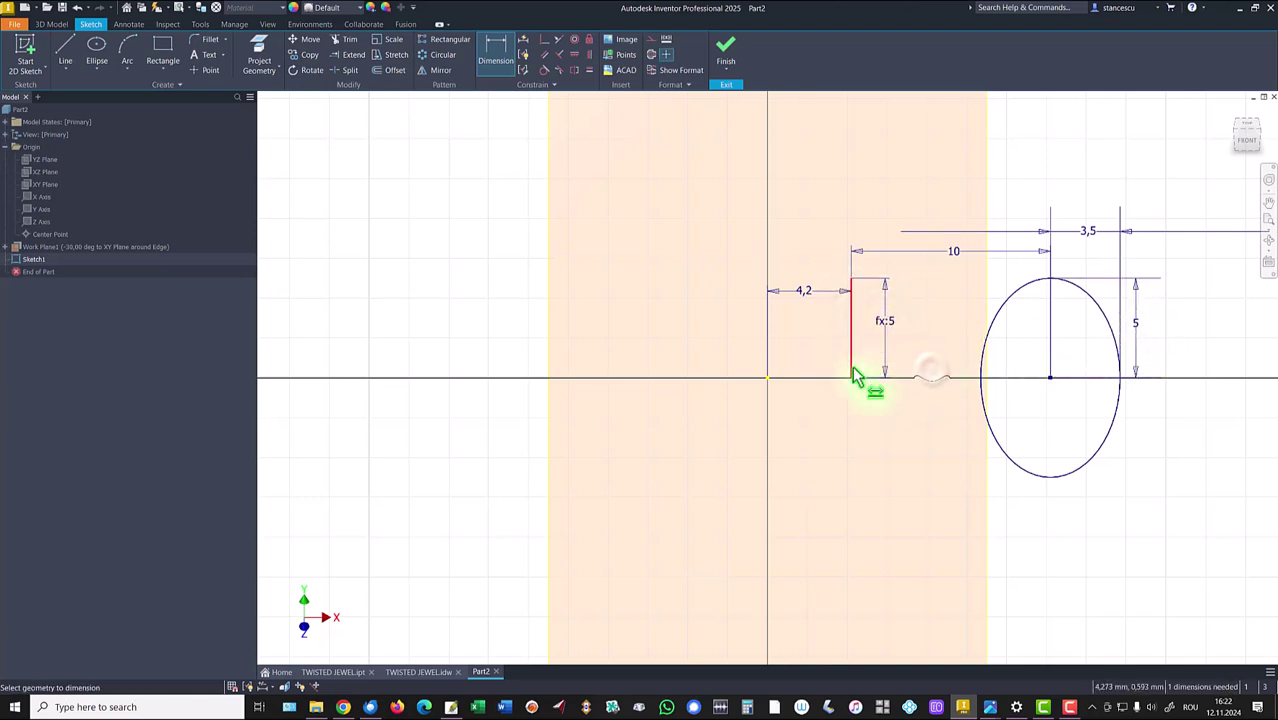
pyautogui.press('Escape')
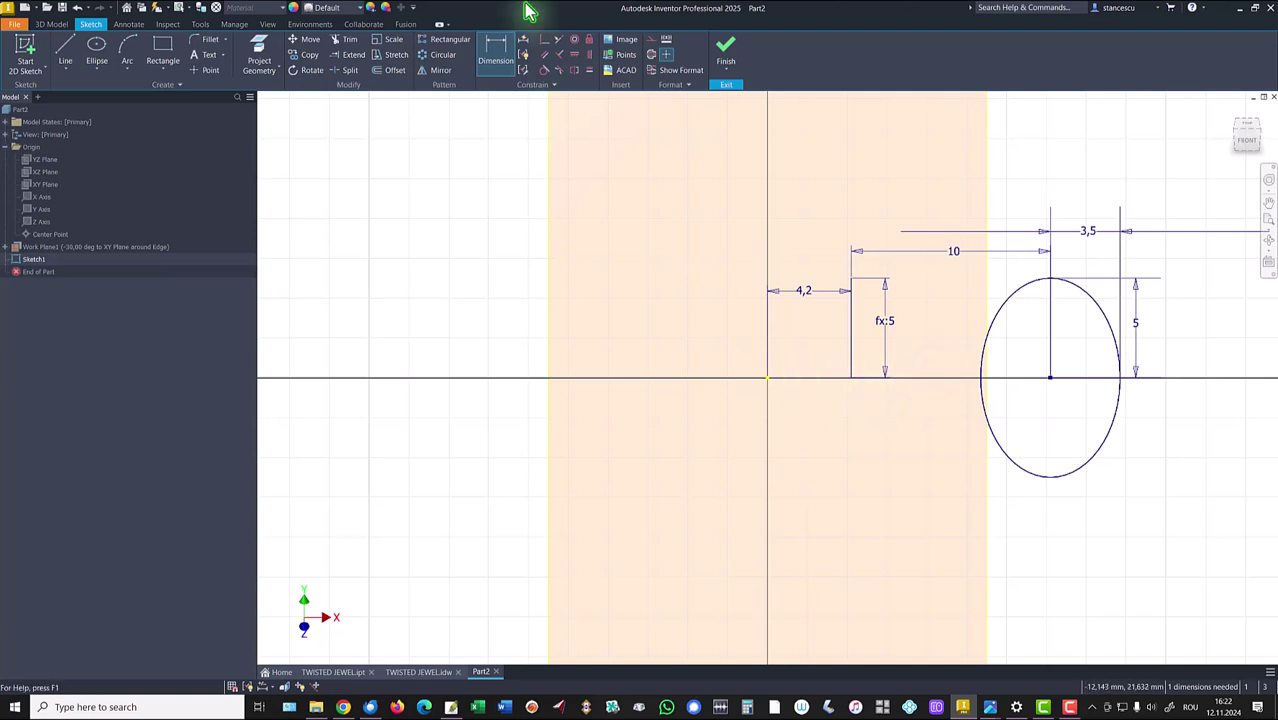
# - Align the vertical line's lower endpoint horizontally with the origin
pyautogui.click(576, 55)
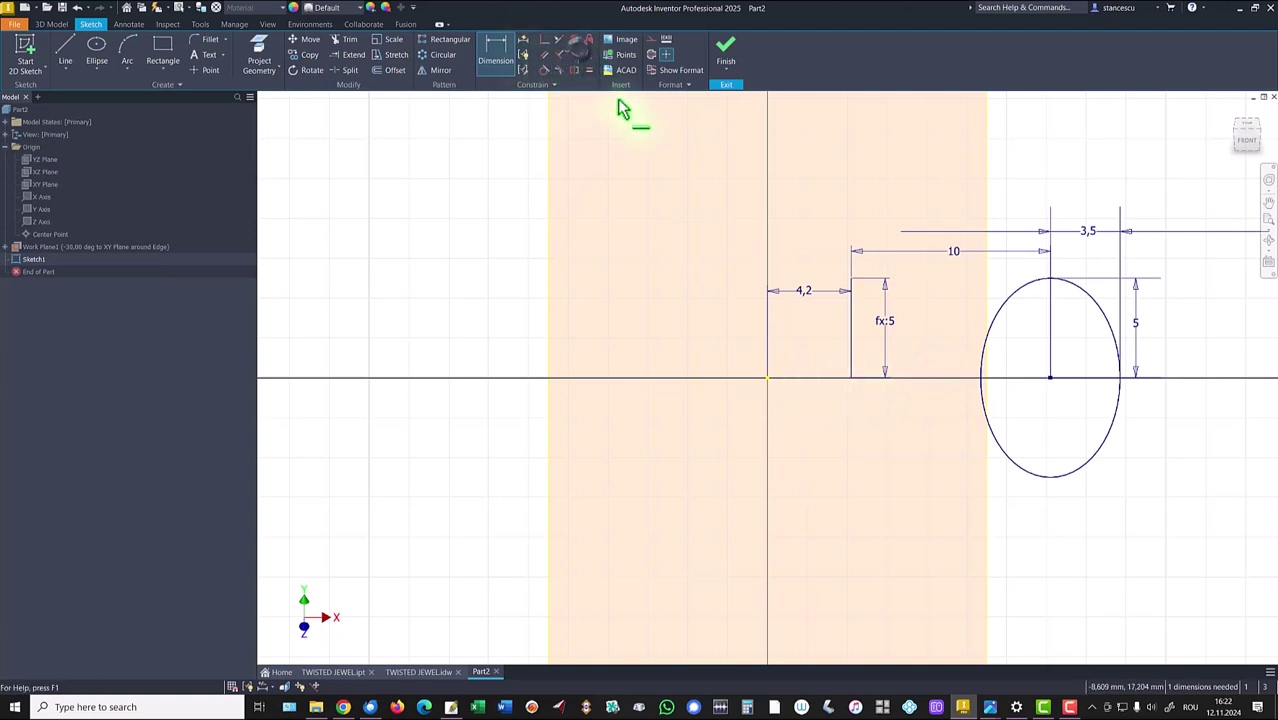
pyautogui.click(853, 378)
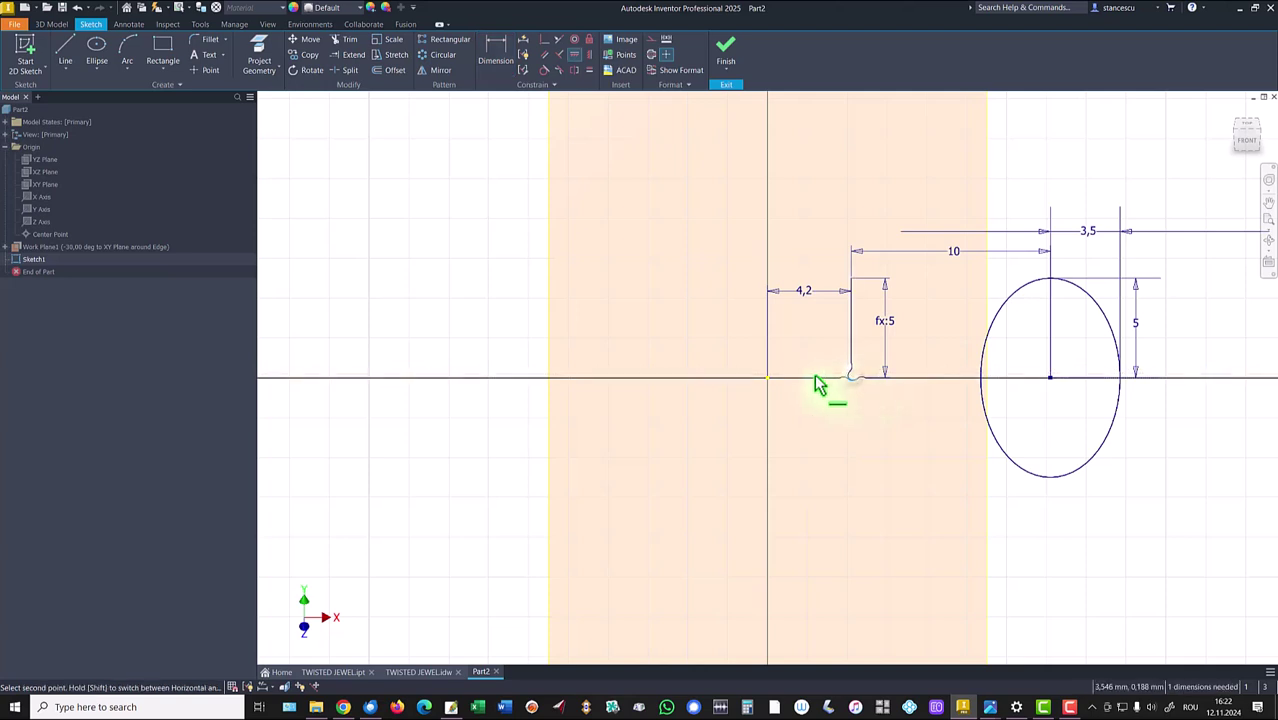
pyautogui.click(768, 378)
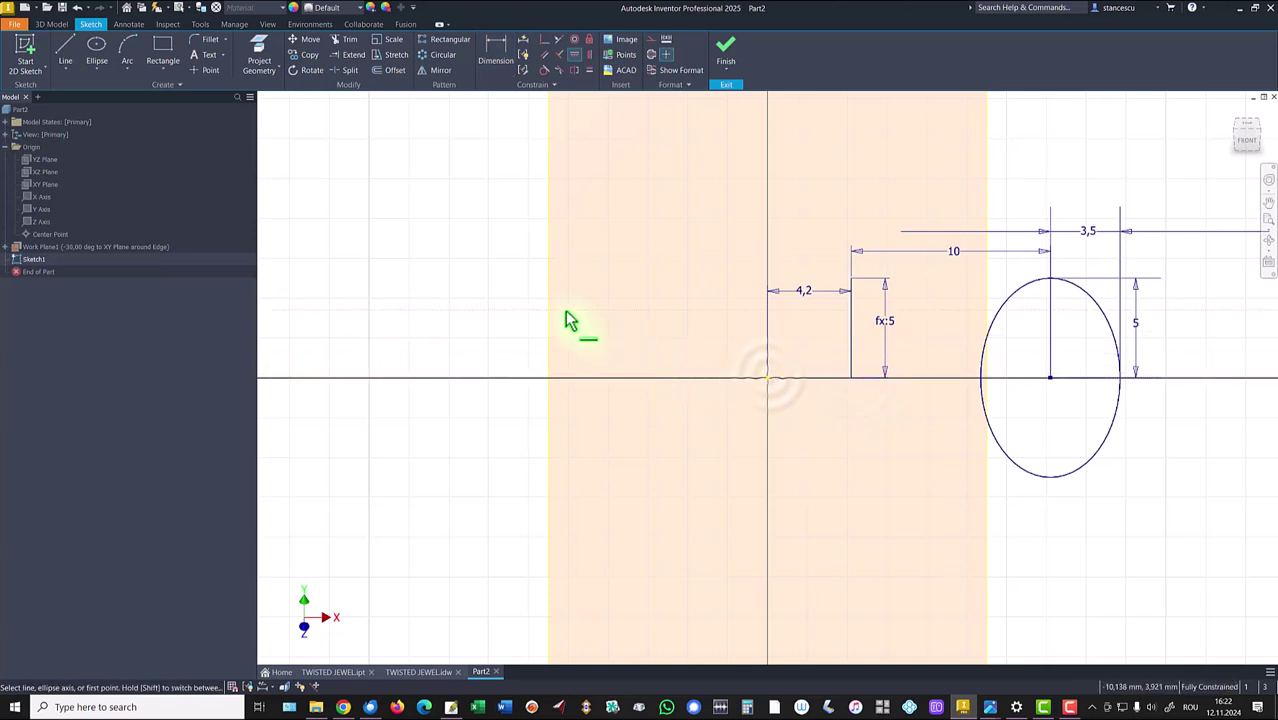
pyautogui.press('Escape')
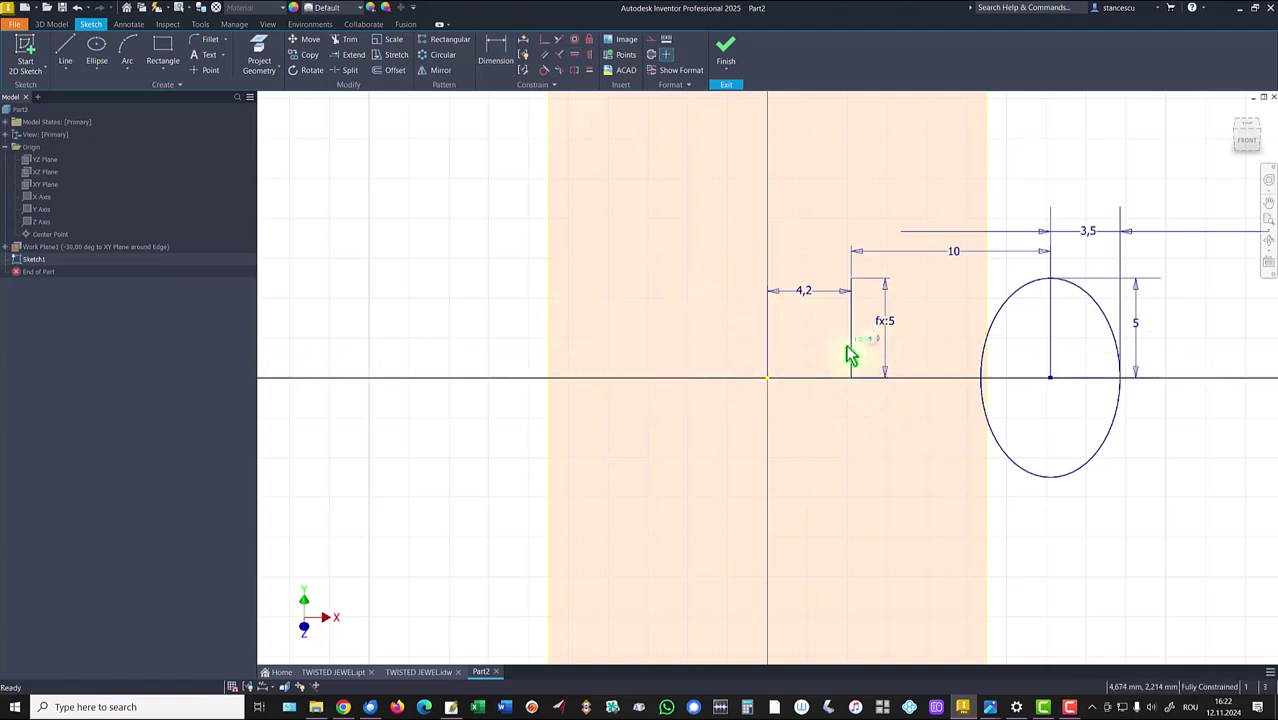
# - Convert the vertical line to a centerline and finish the sketch
pyautogui.click(849, 355)
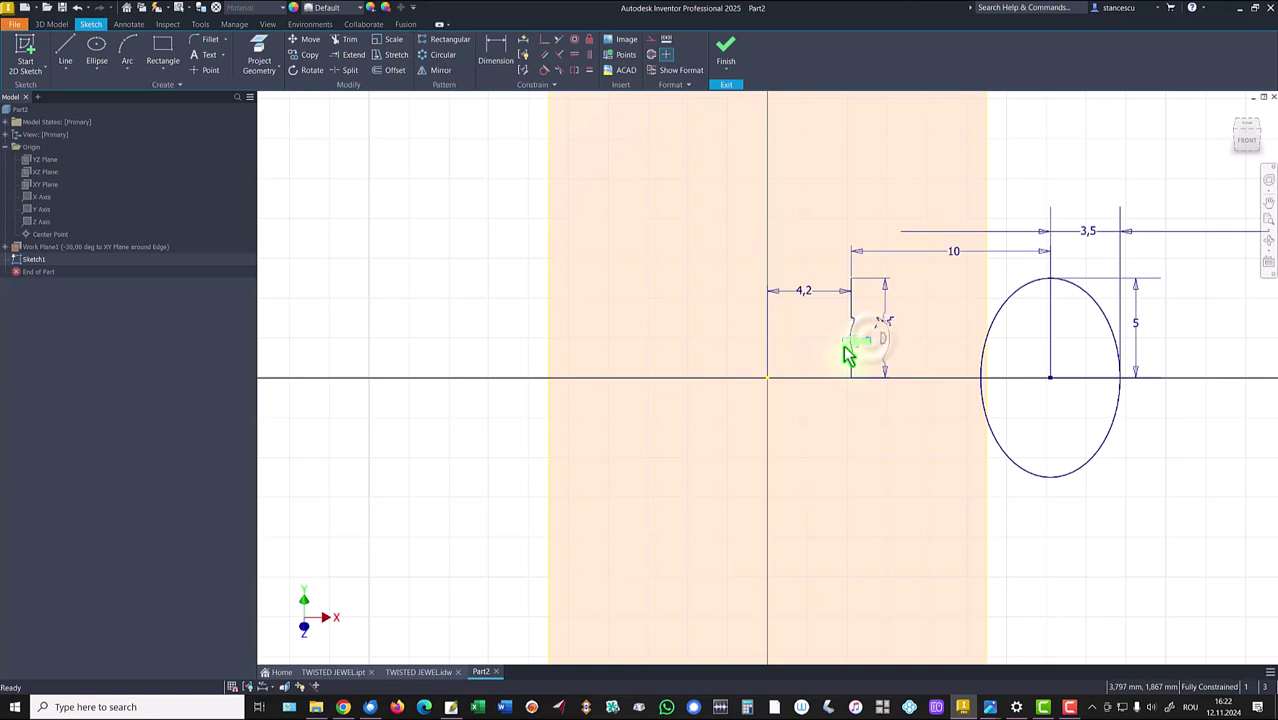
pyautogui.click(651, 56)
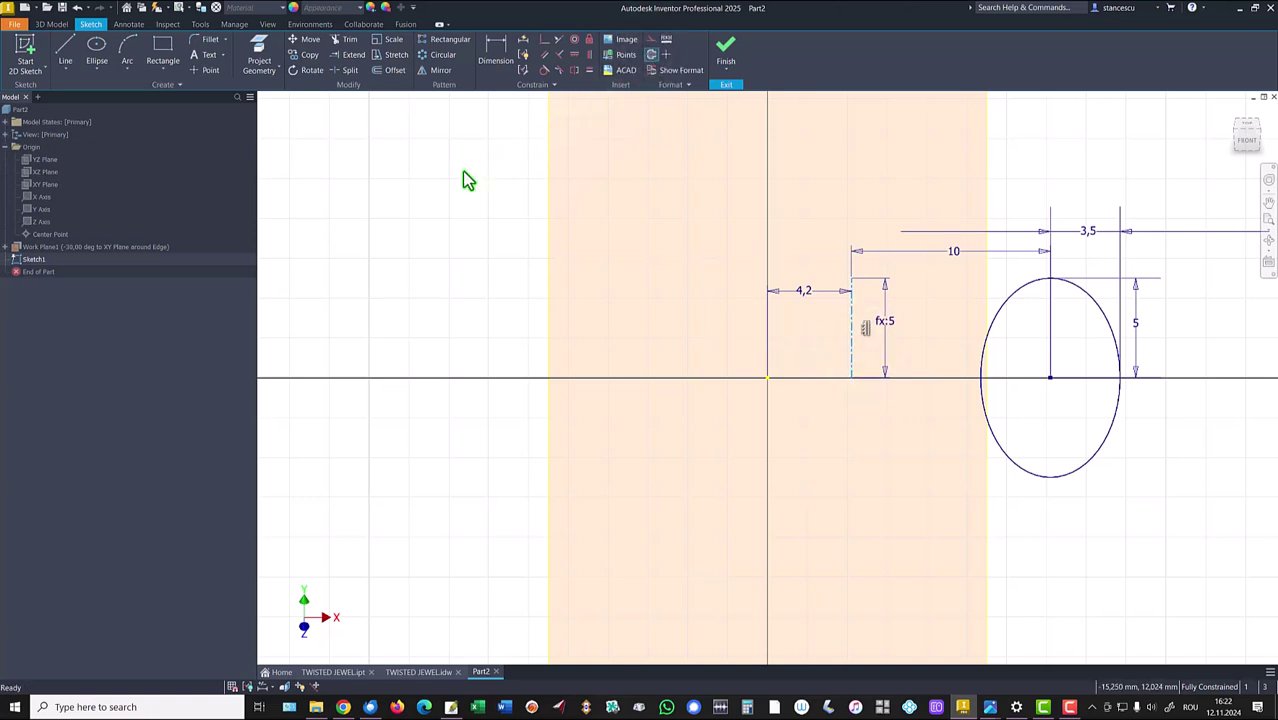
pyautogui.click(725, 50)
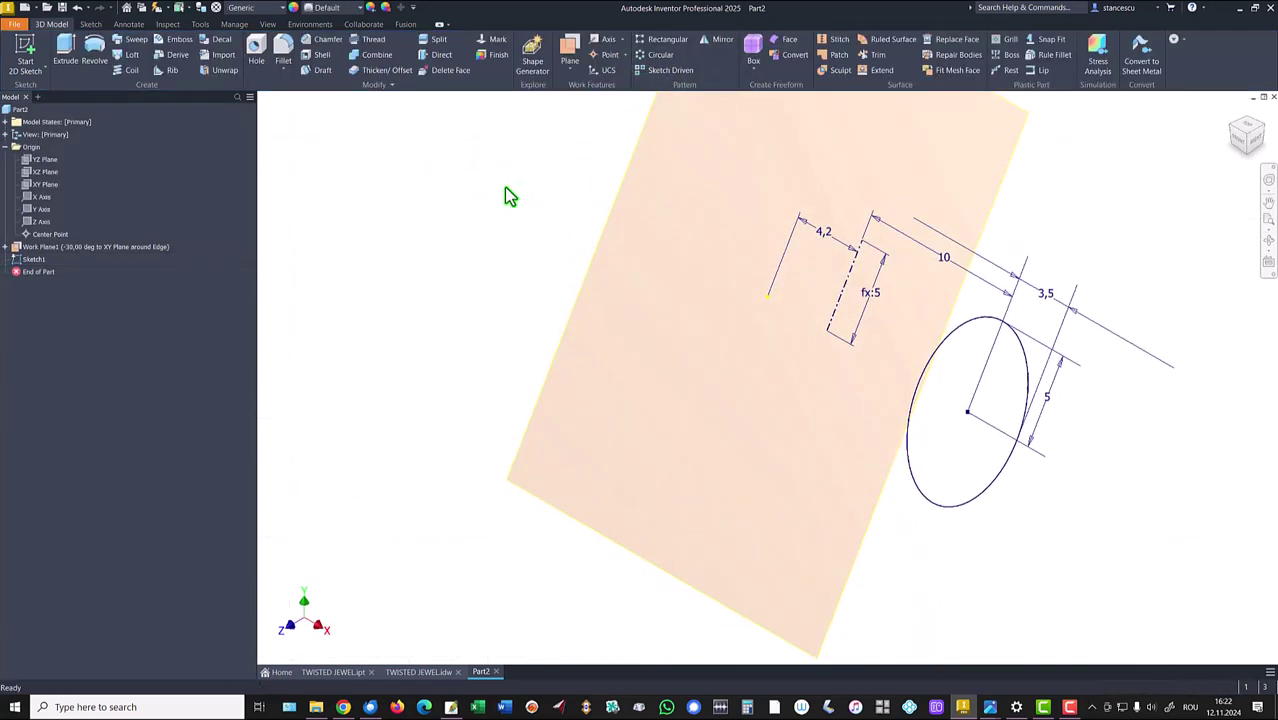
# - Revolve the ellipse a full 360 degrees around the centerline as a new solid
pyautogui.press('F6')
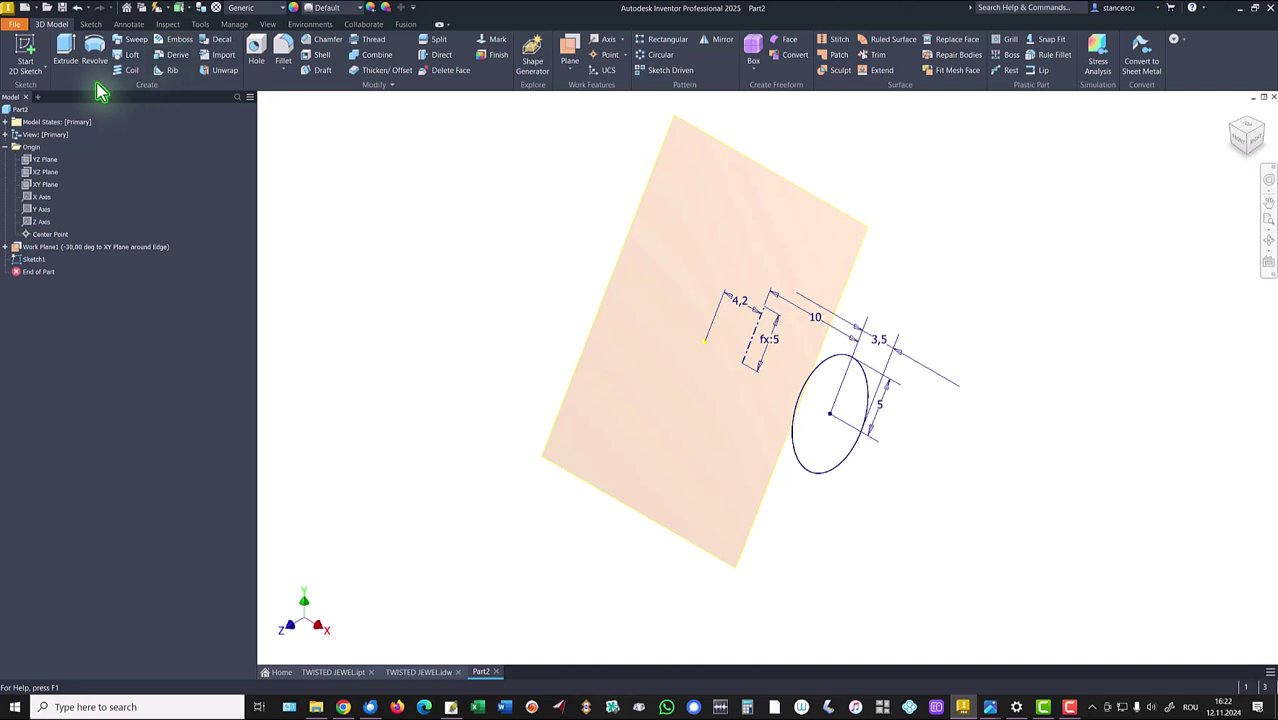
pyautogui.click(95, 48)
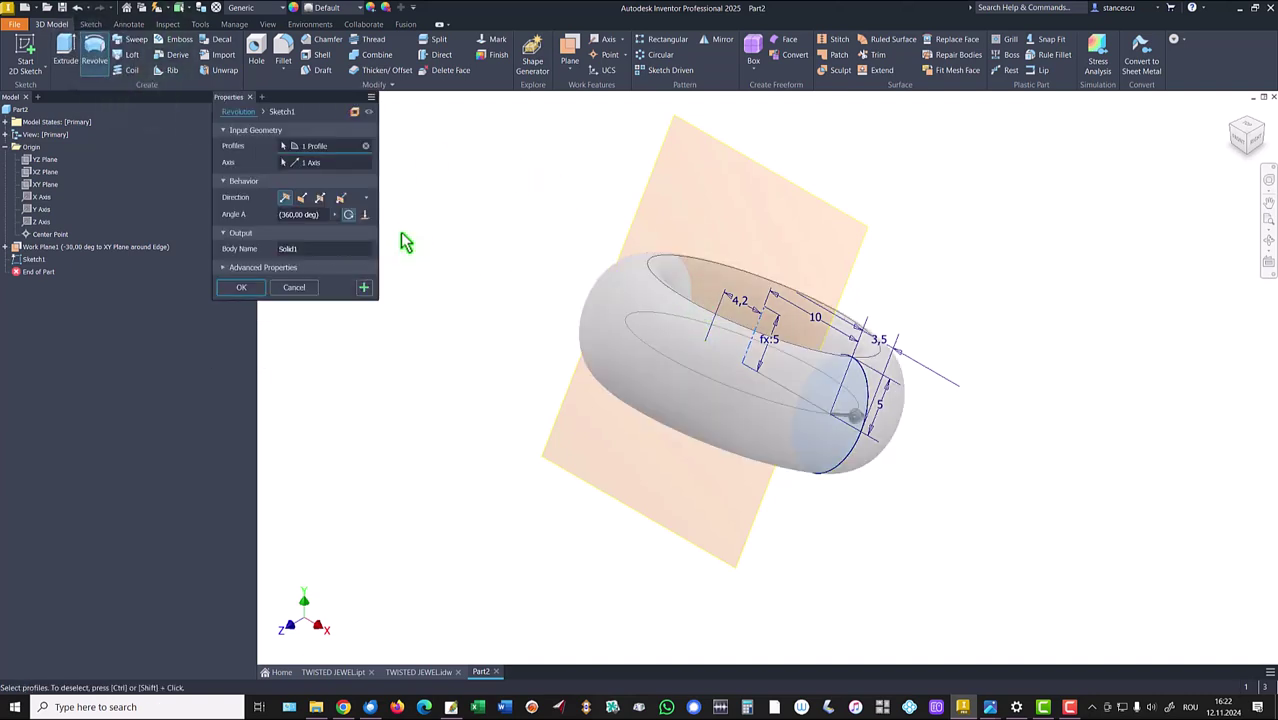
pyautogui.click(240, 287)
# - Hide the inclined work plane that passes through the revolved ring
pyautogui.press('F6')
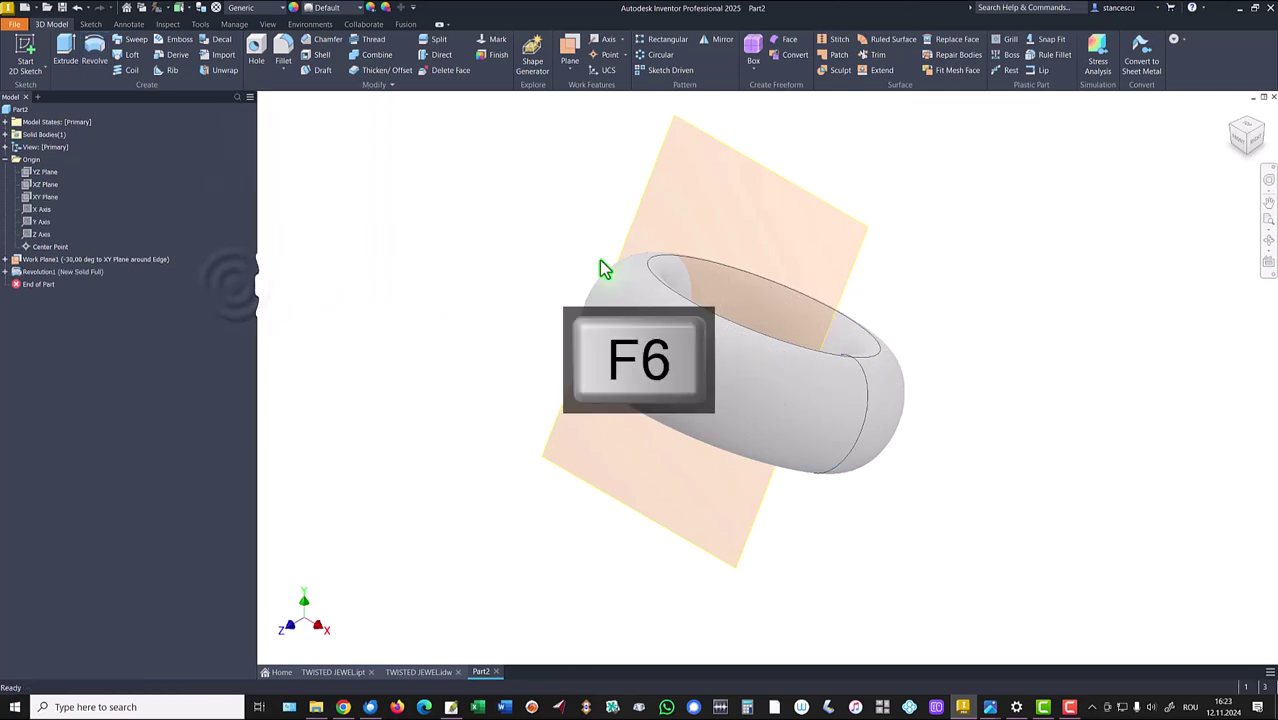
pyautogui.rightClick(696, 194)
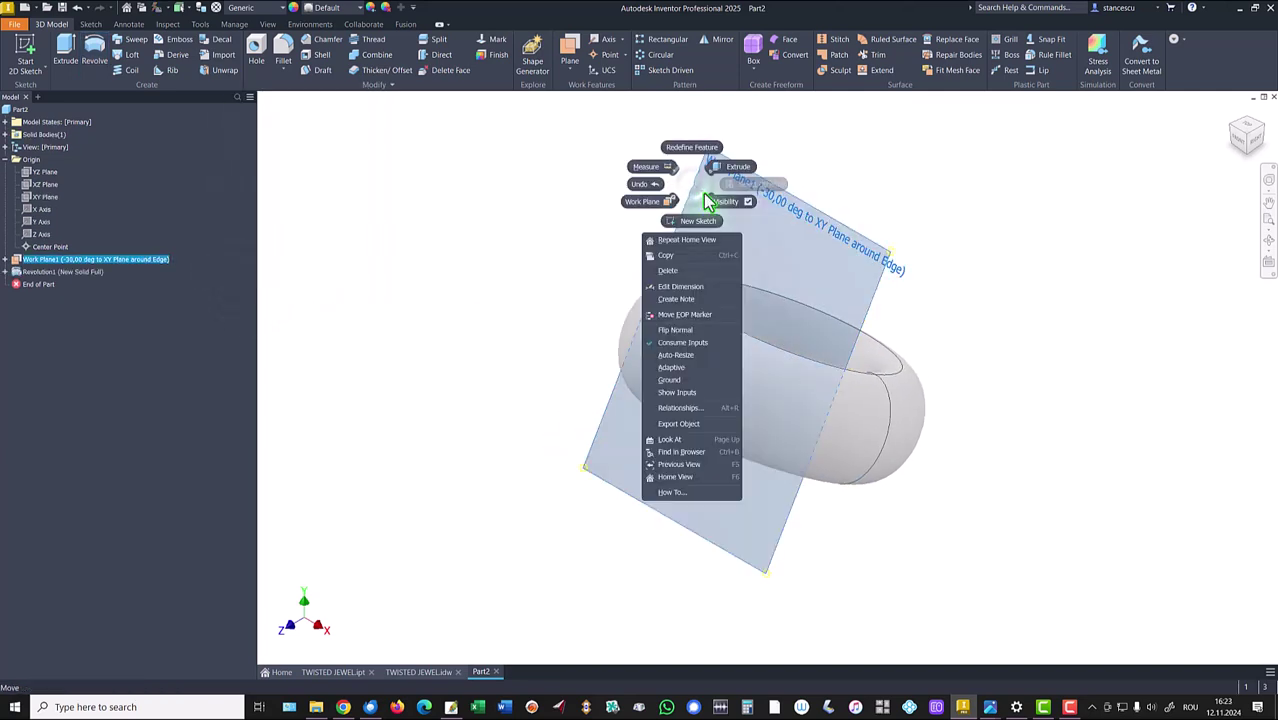
pyautogui.click(736, 203)
pyautogui.press('F6')
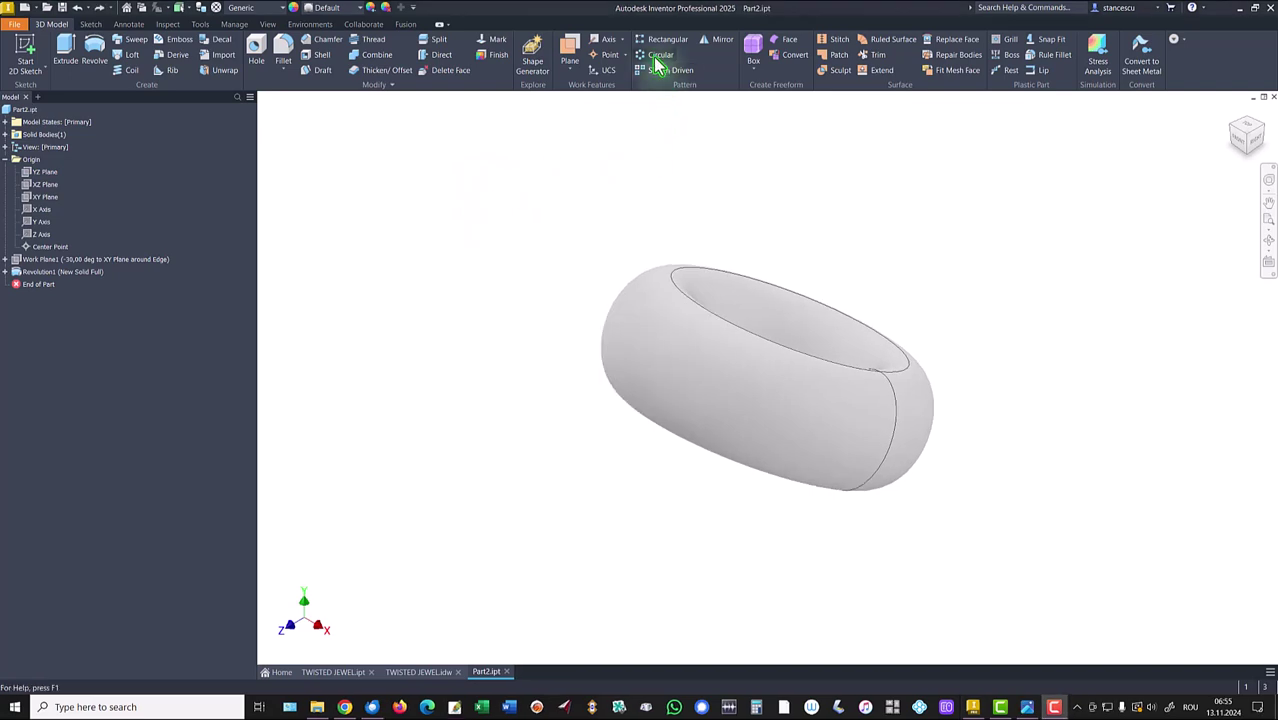
# - Circular-pattern the whole solid around the Y axis with 4 occurrences over 360 degrees
pyautogui.click(658, 56)
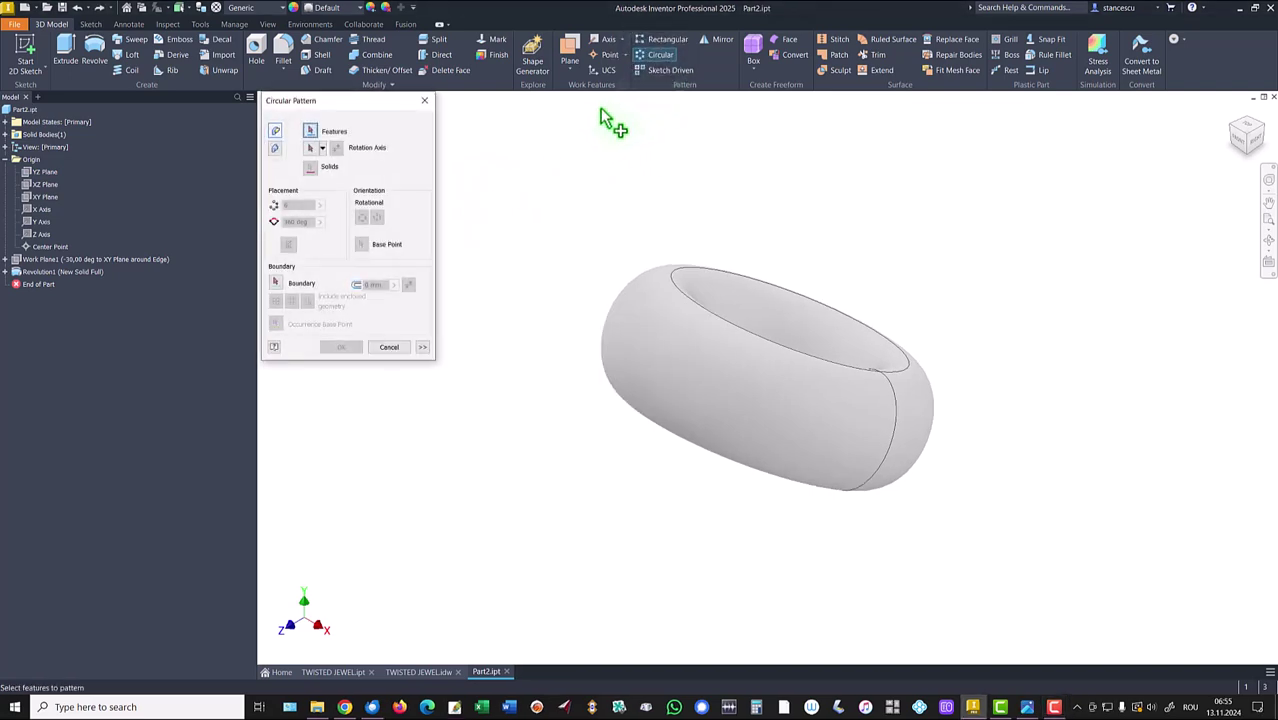
pyautogui.click(276, 152)
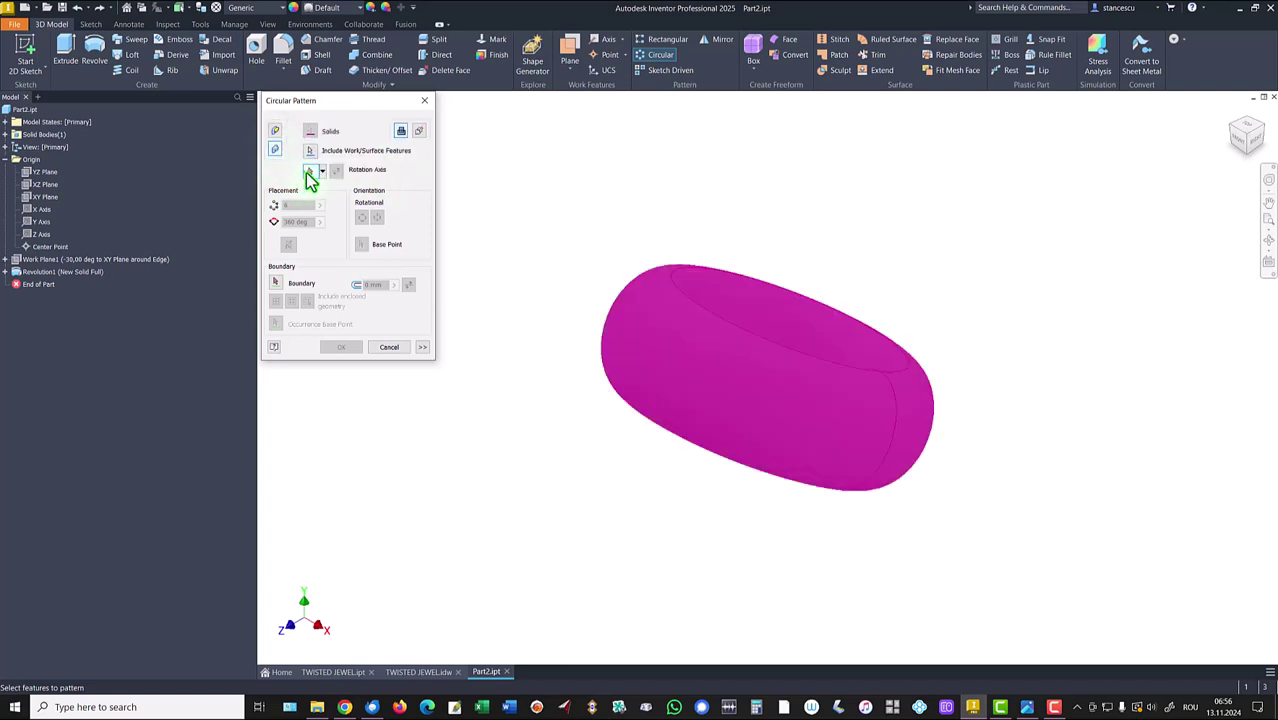
pyautogui.click(308, 172)
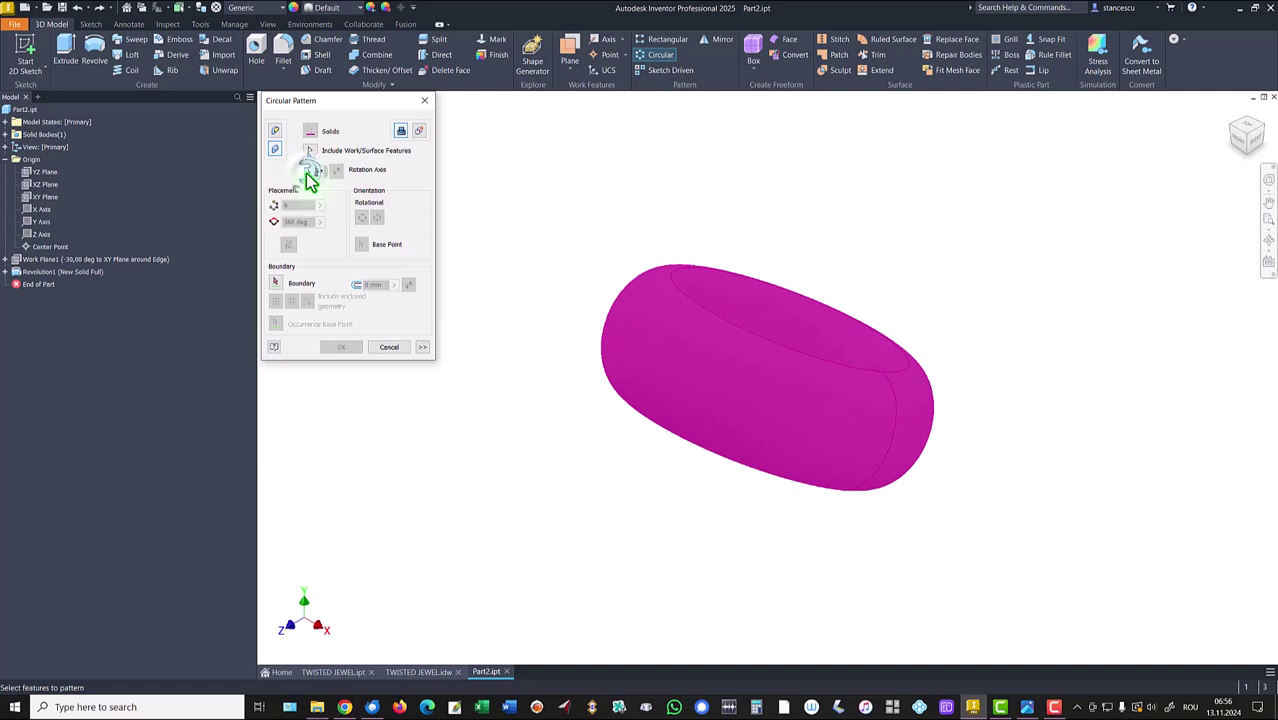
pyautogui.click(38, 226)
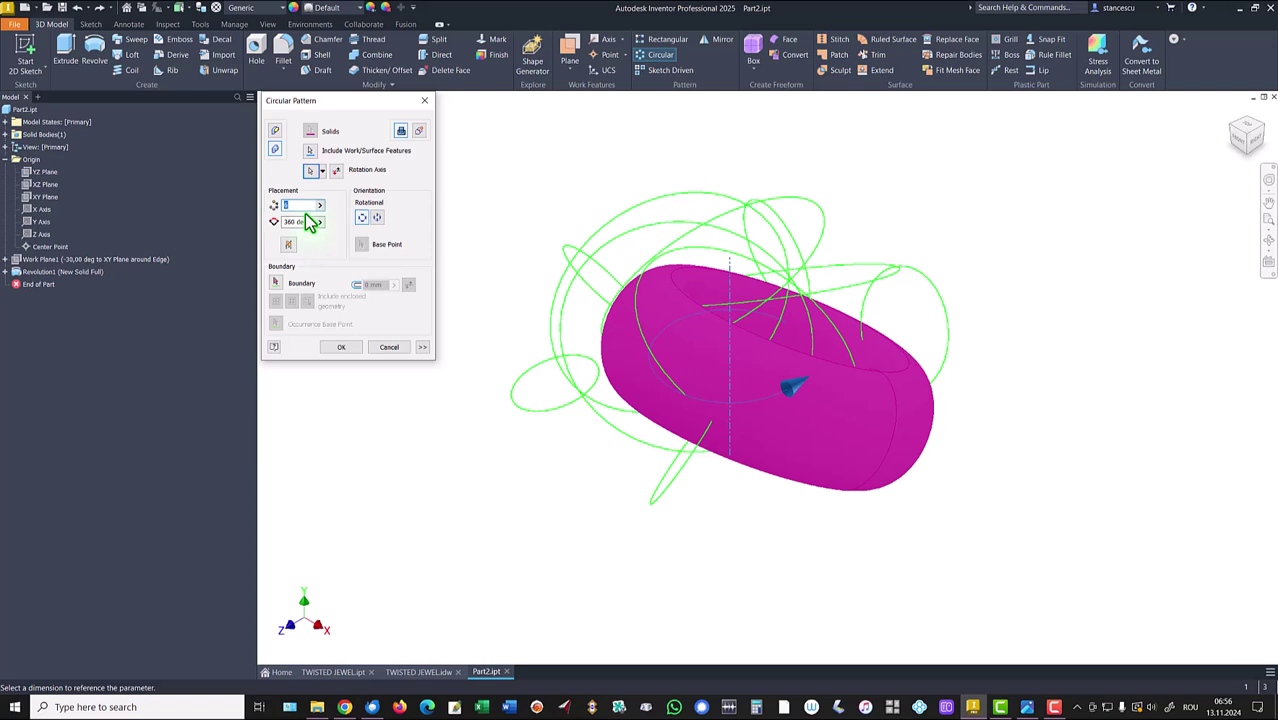
pyautogui.write('4')
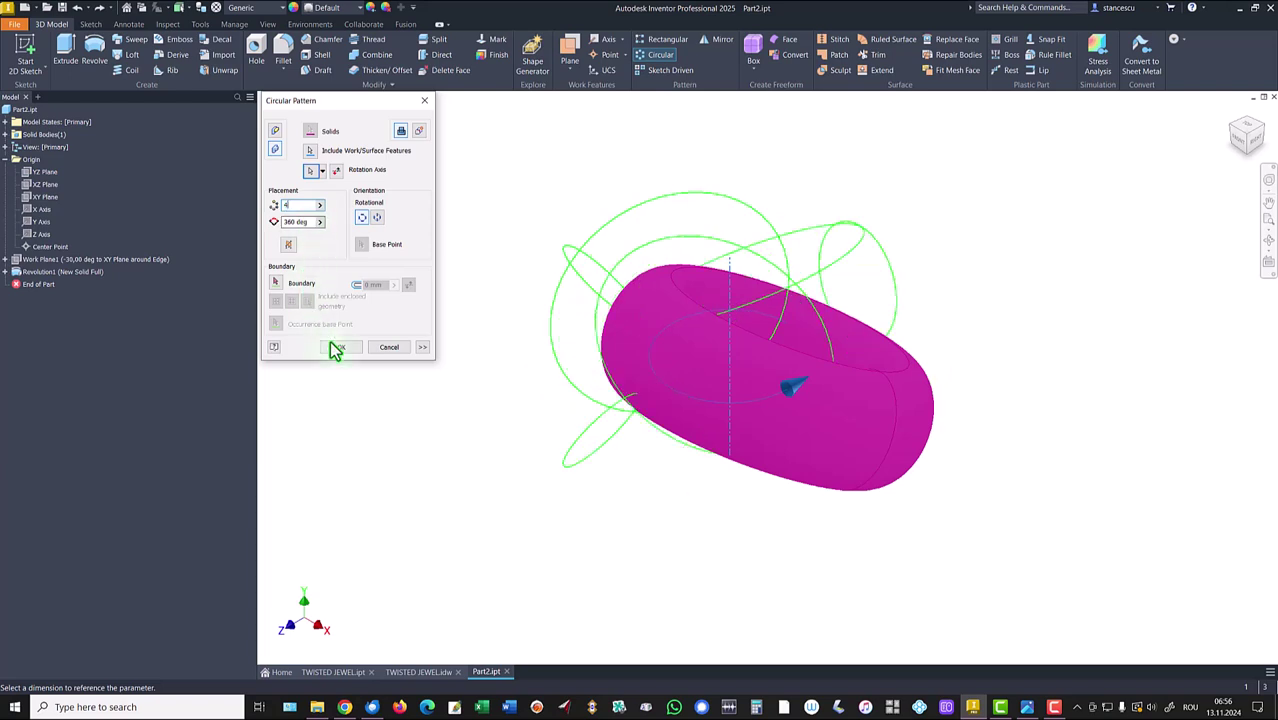
pyautogui.click(338, 349)
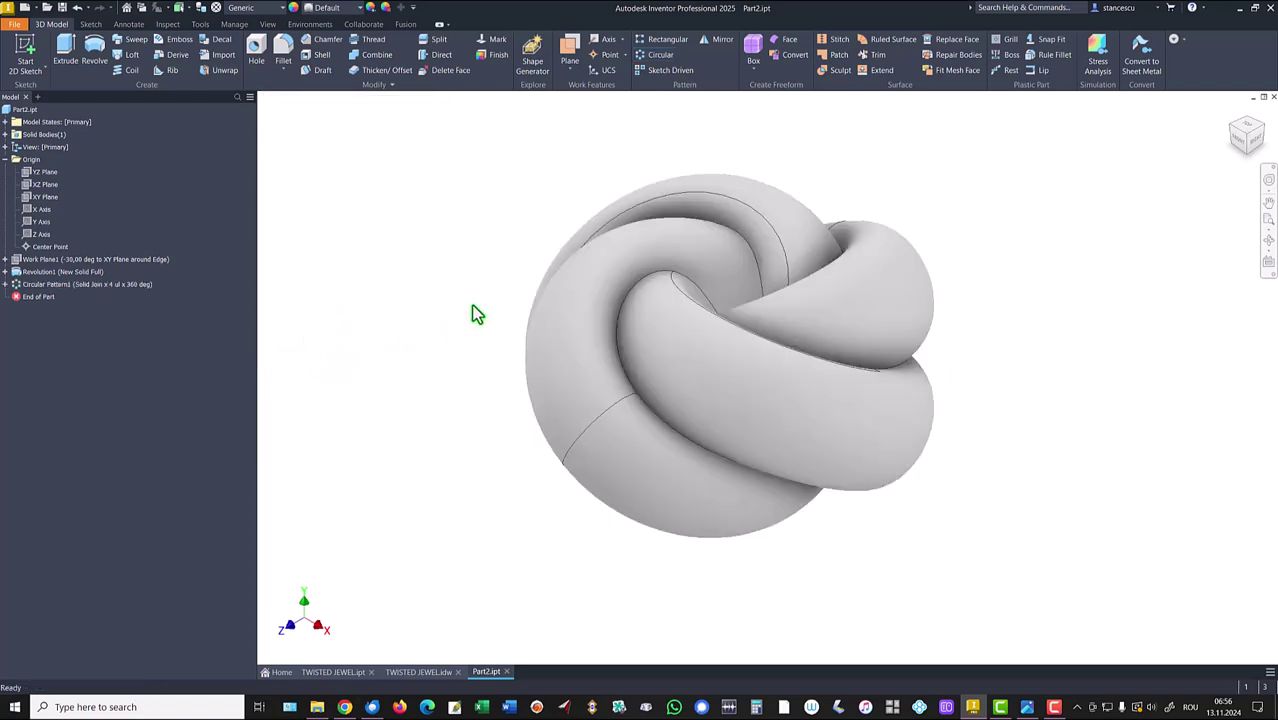
# - Examine the patterned body from several sides and read the hanging loop's dimensions in section B-B of TWISTED JEWEL.idw
pyautogui.press('F5')
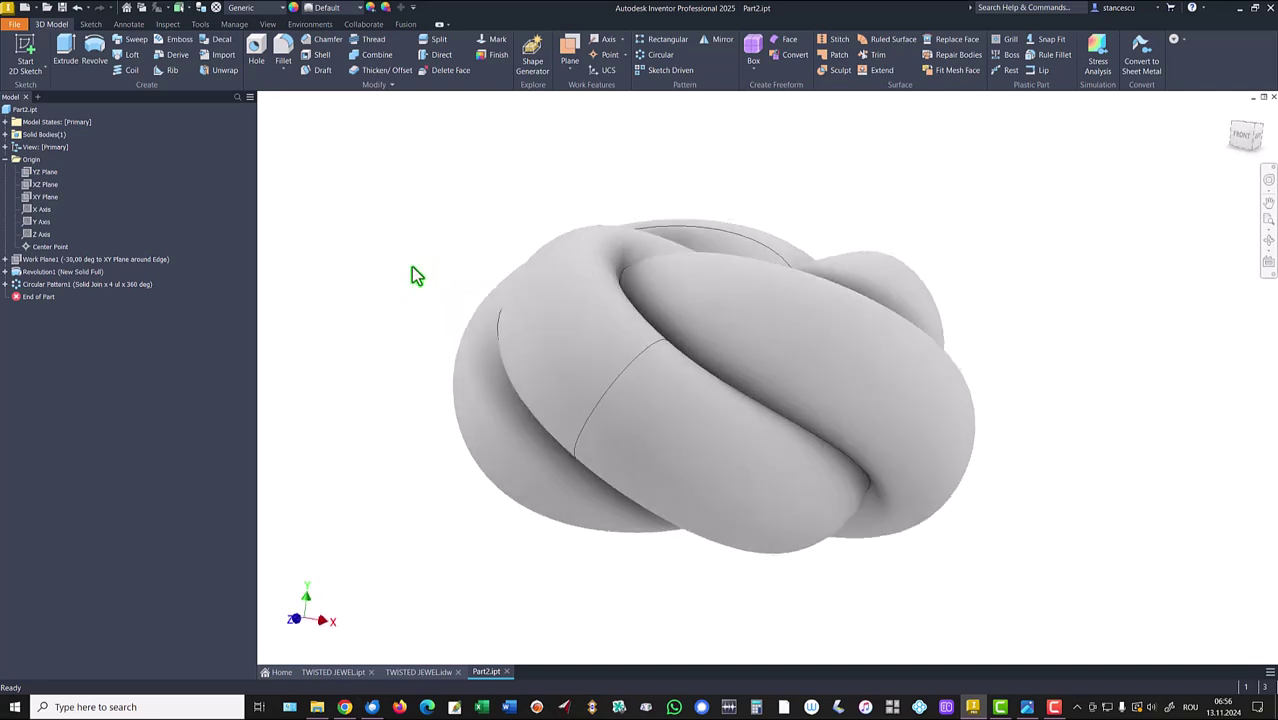
pyautogui.press('F5')
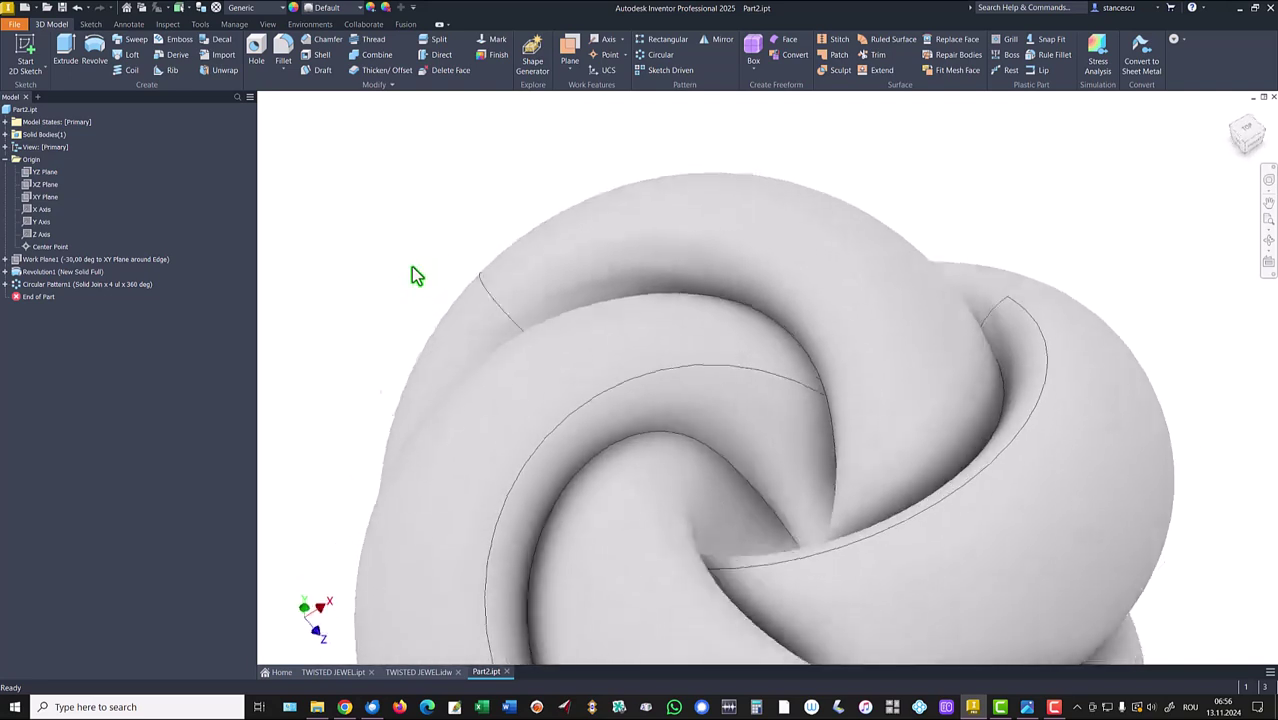
pyautogui.press('F6')
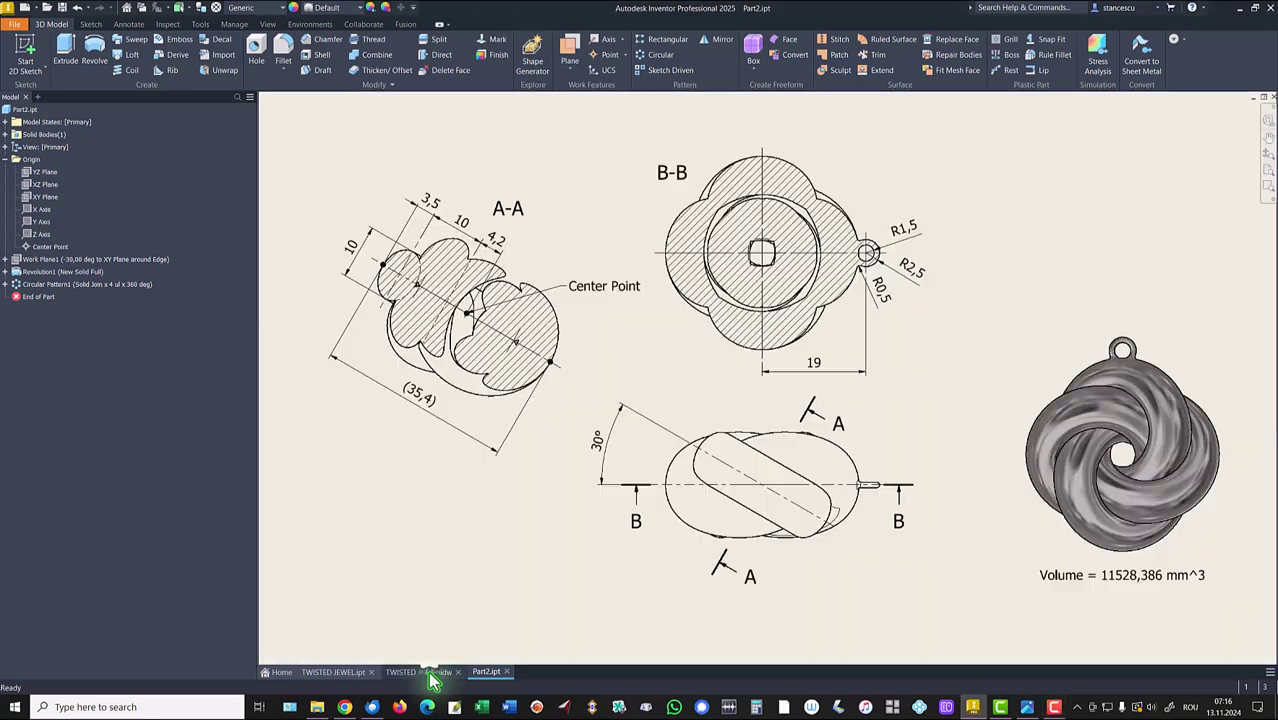
pyautogui.click(430, 673)
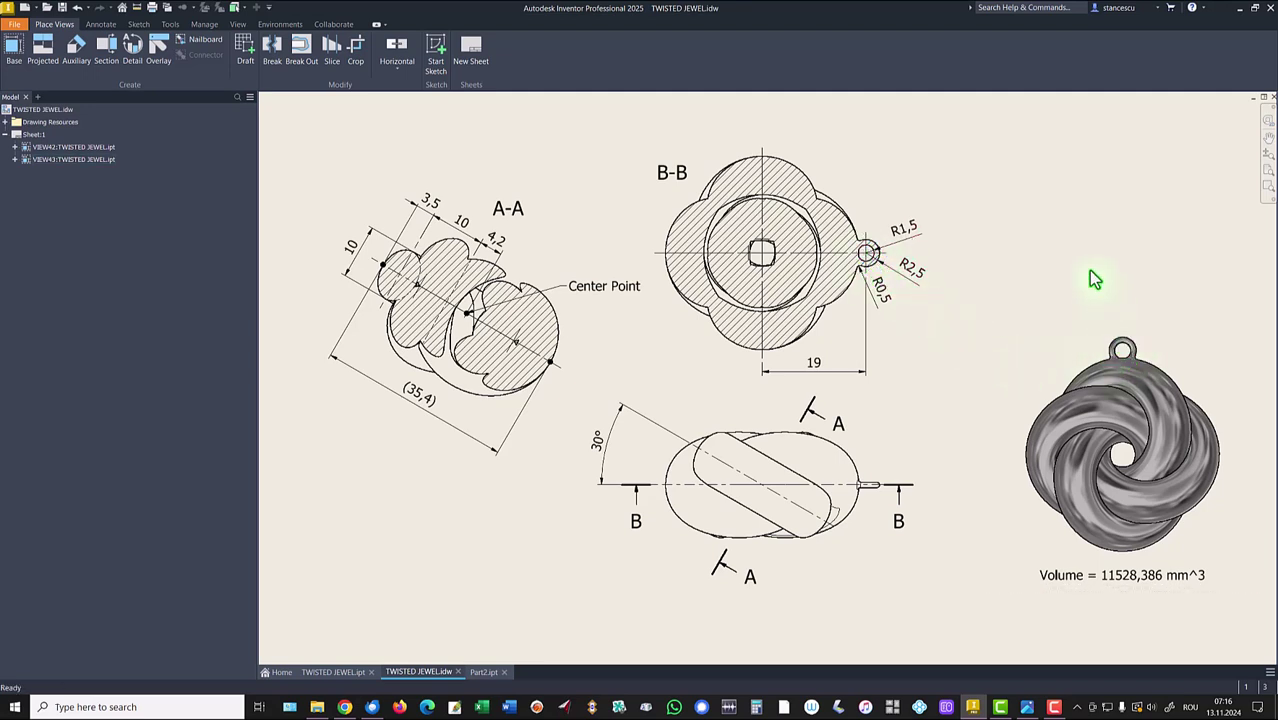
pyautogui.moveTo(910, 266); pyautogui.dragTo(918, 240)
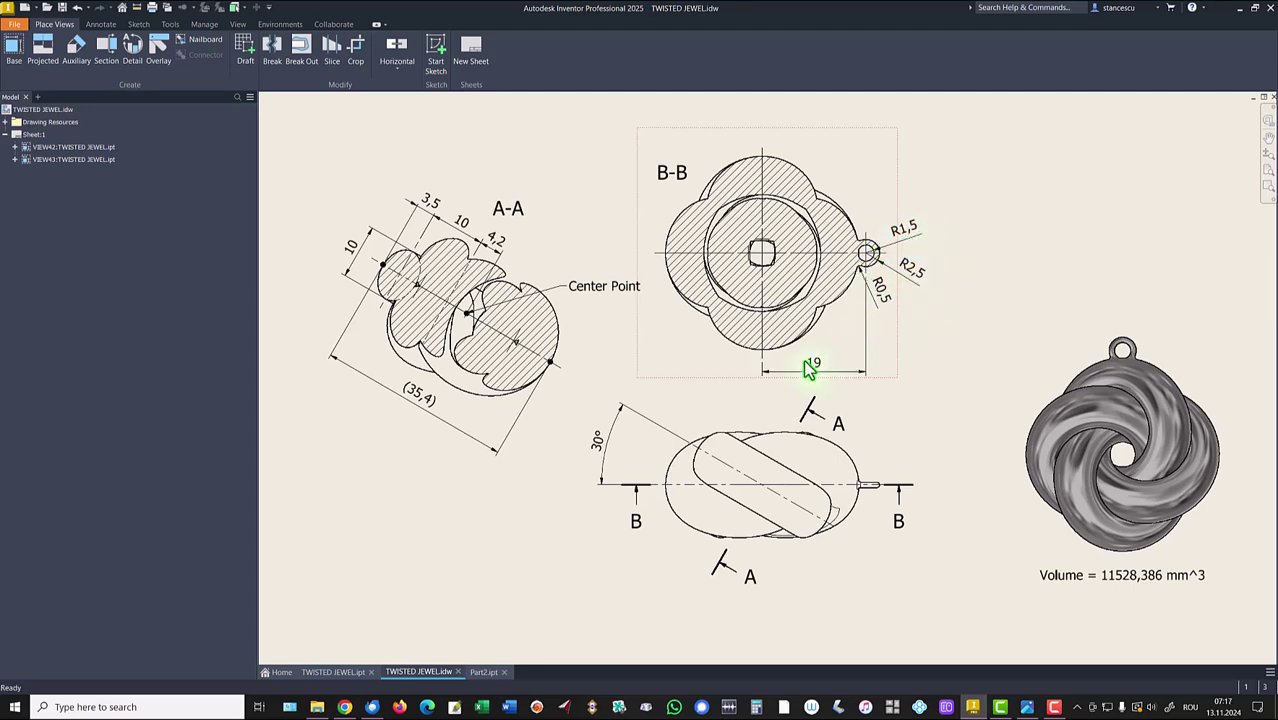
pyautogui.moveTo(874, 303); pyautogui.dragTo(879, 307)
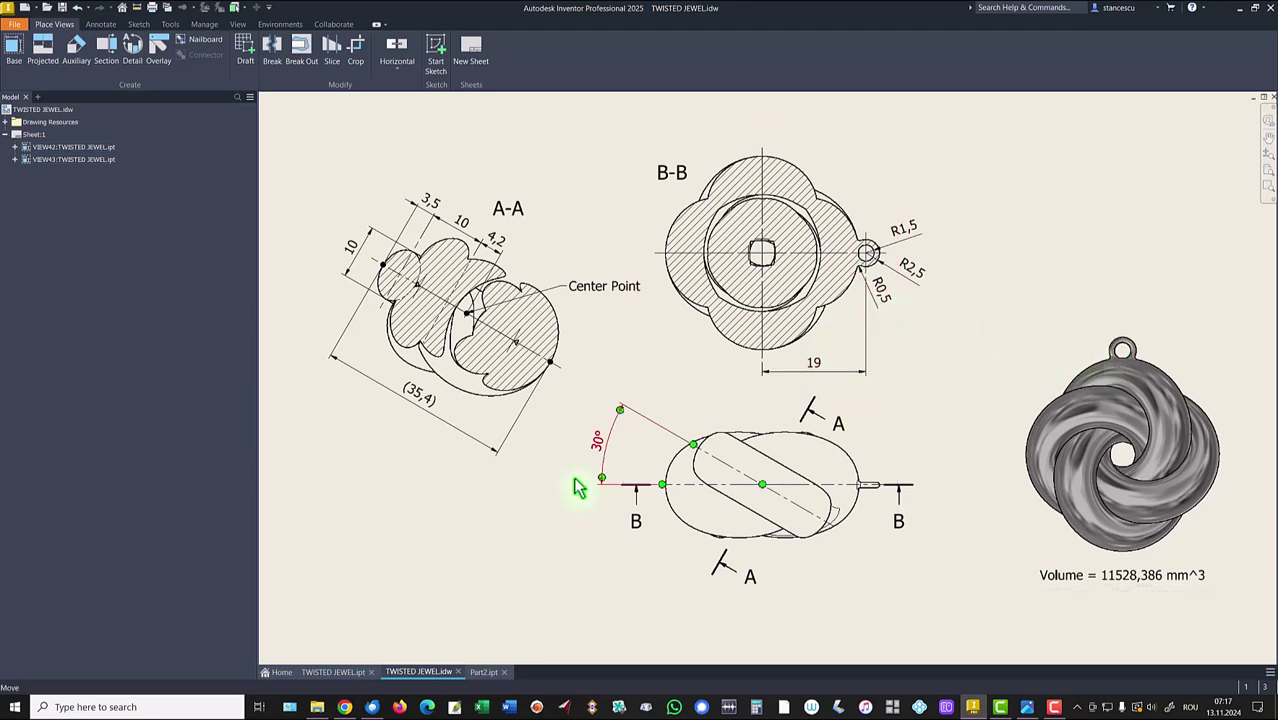
# - Inspect the hanging loop and its blended joints on the finished TWISTED JEWEL.ipt model
pyautogui.click(340, 672)
pyautogui.scroll(3, 978, 448)
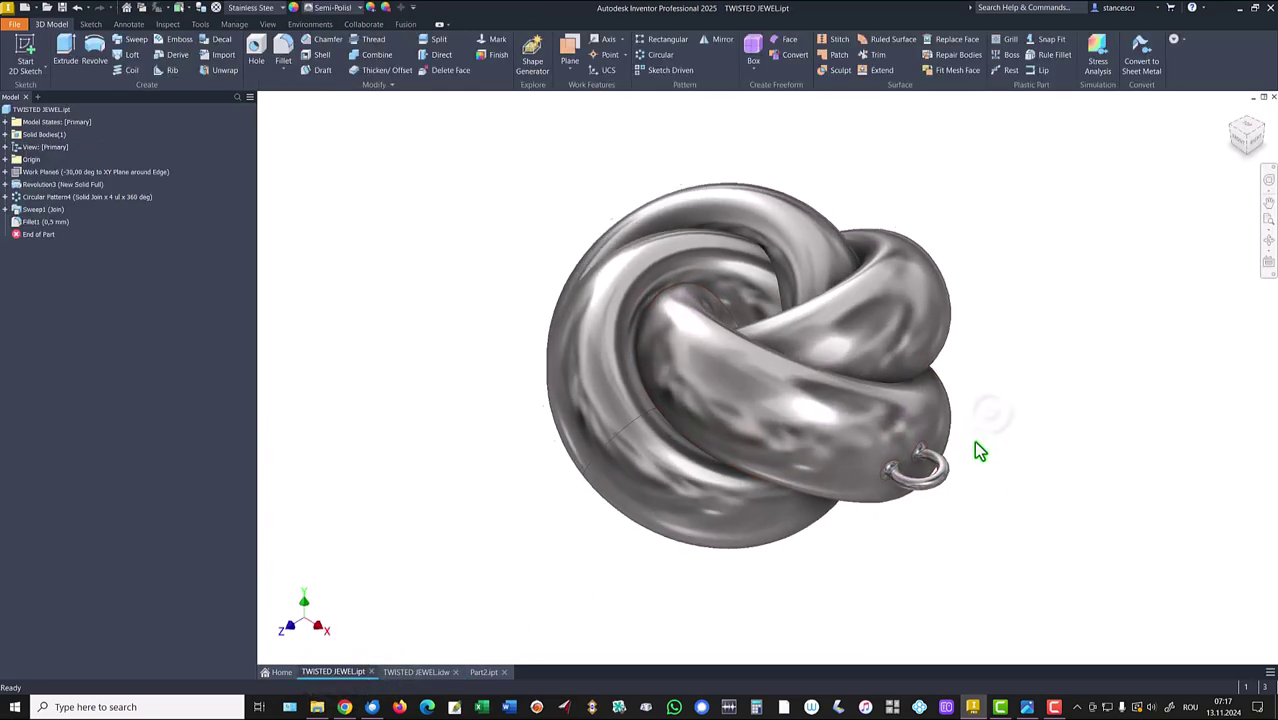
pyautogui.keyDown('shift'); pyautogui.moveTo(990, 490); pyautogui.dragTo(964, 279, button='middle'); pyautogui.keyUp('shift')
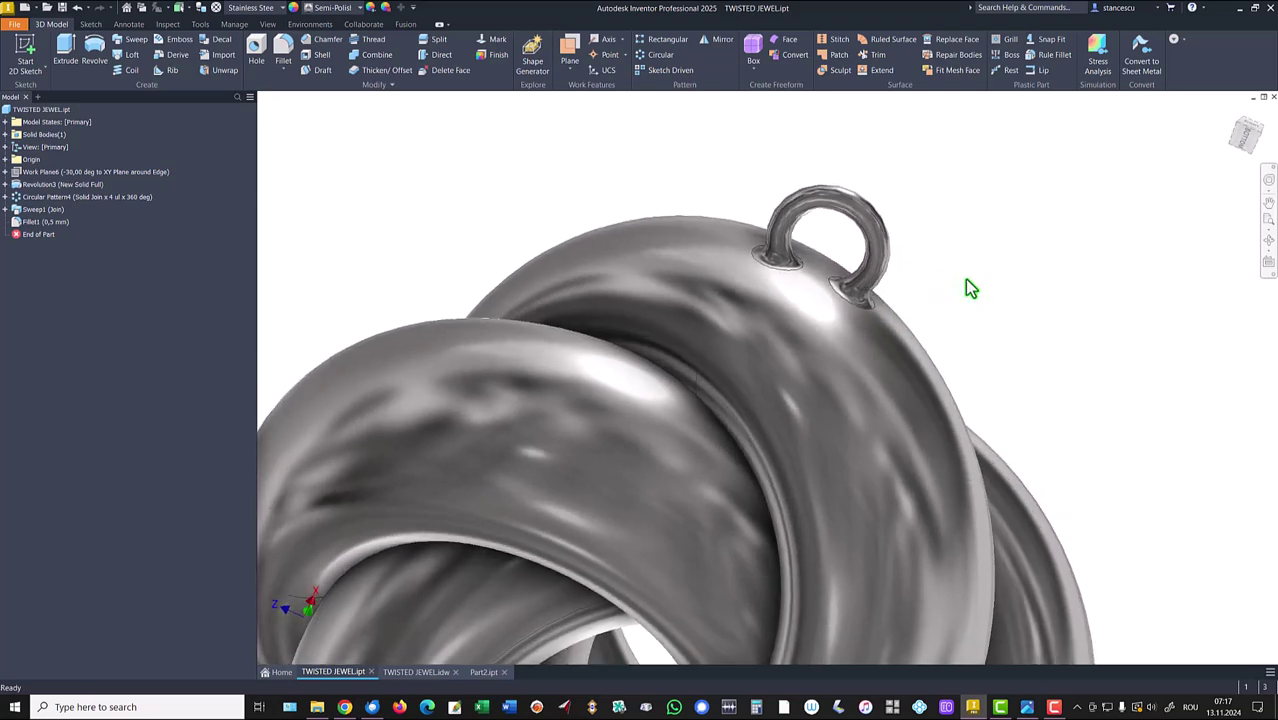
pyautogui.press('F6')
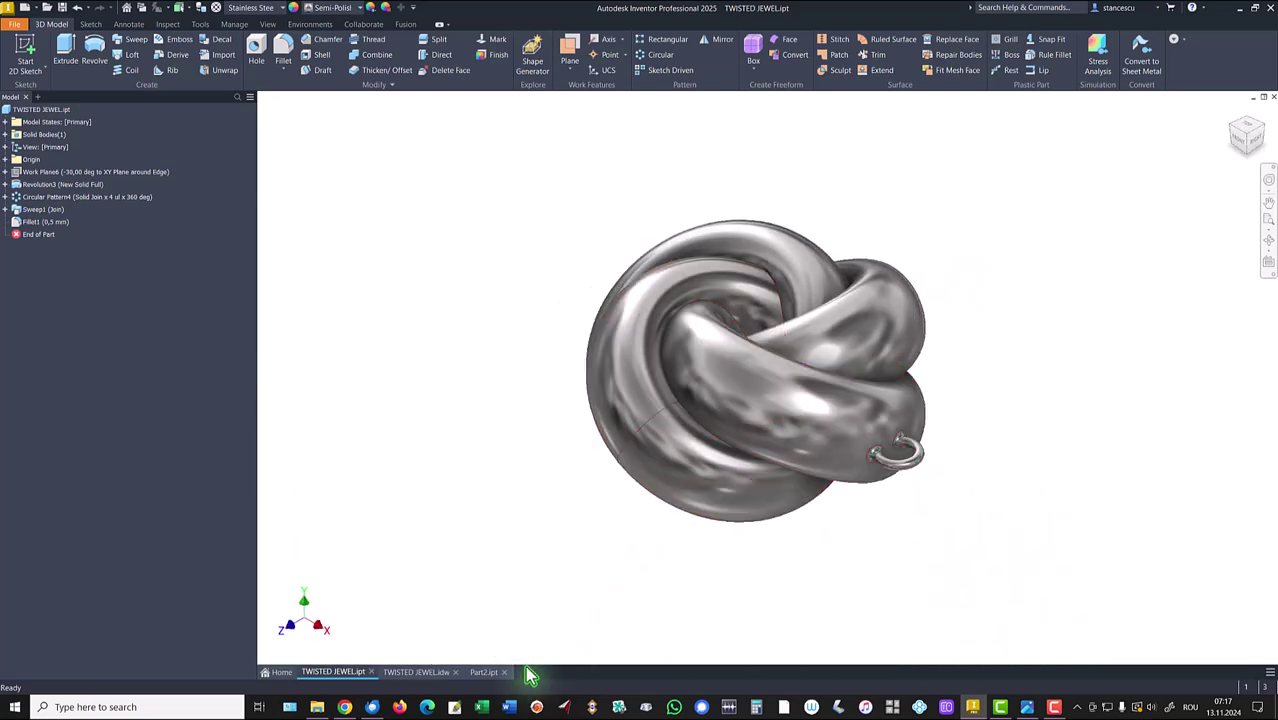
# - In Part2.ipt, start a sketch on the XZ plane and draw a 4 mm diameter circle outside the body on its +X side
pyautogui.click(480, 672)
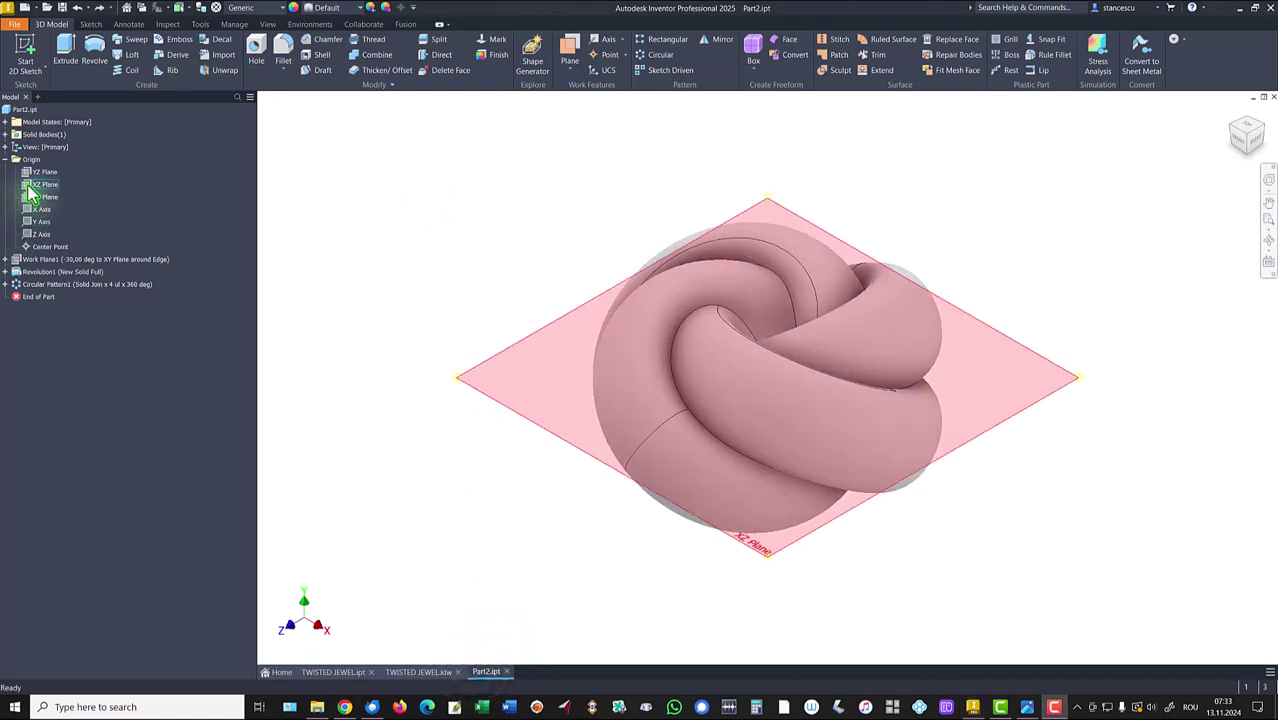
pyautogui.click(32, 186)
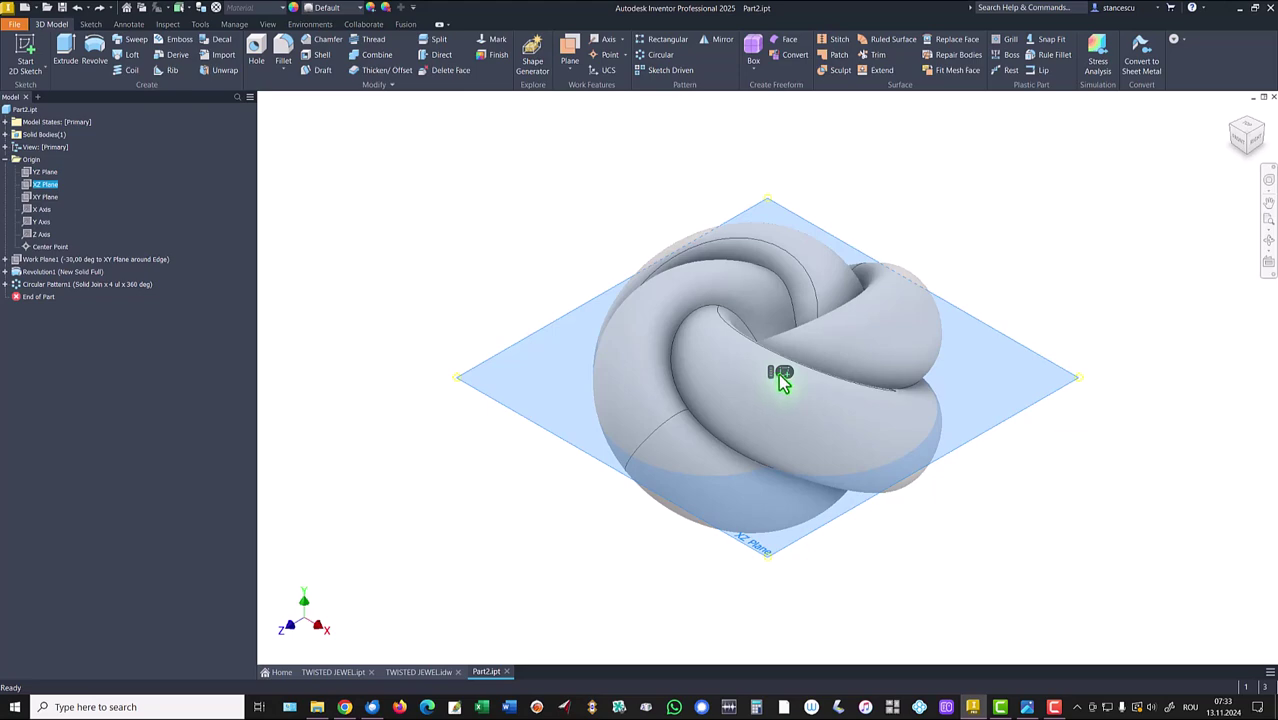
pyautogui.press('s')
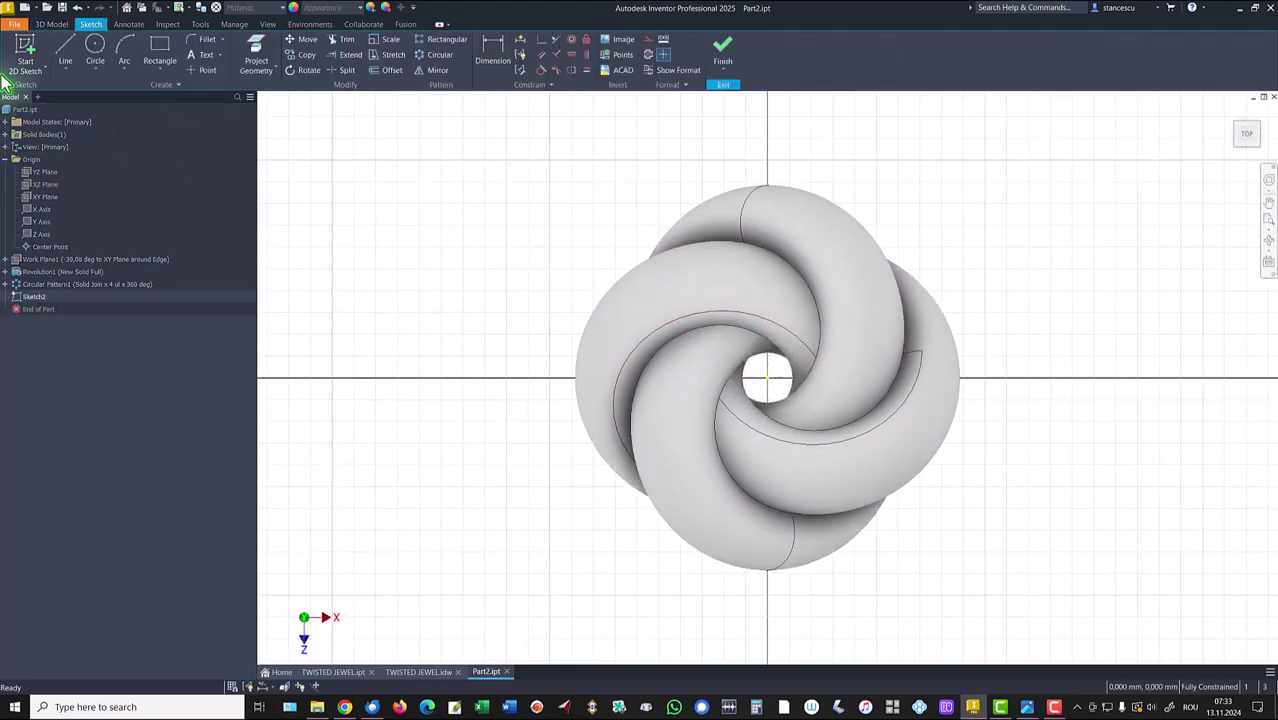
pyautogui.click(95, 45)
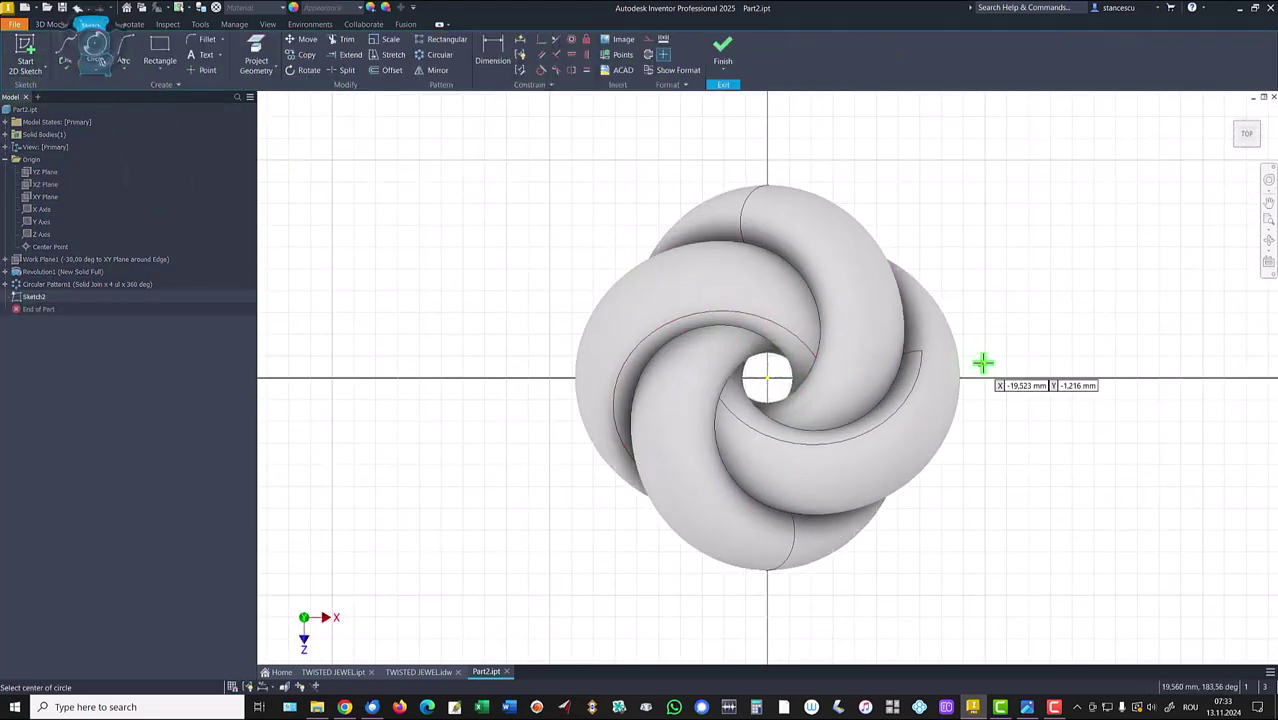
pyautogui.click(1039, 341)
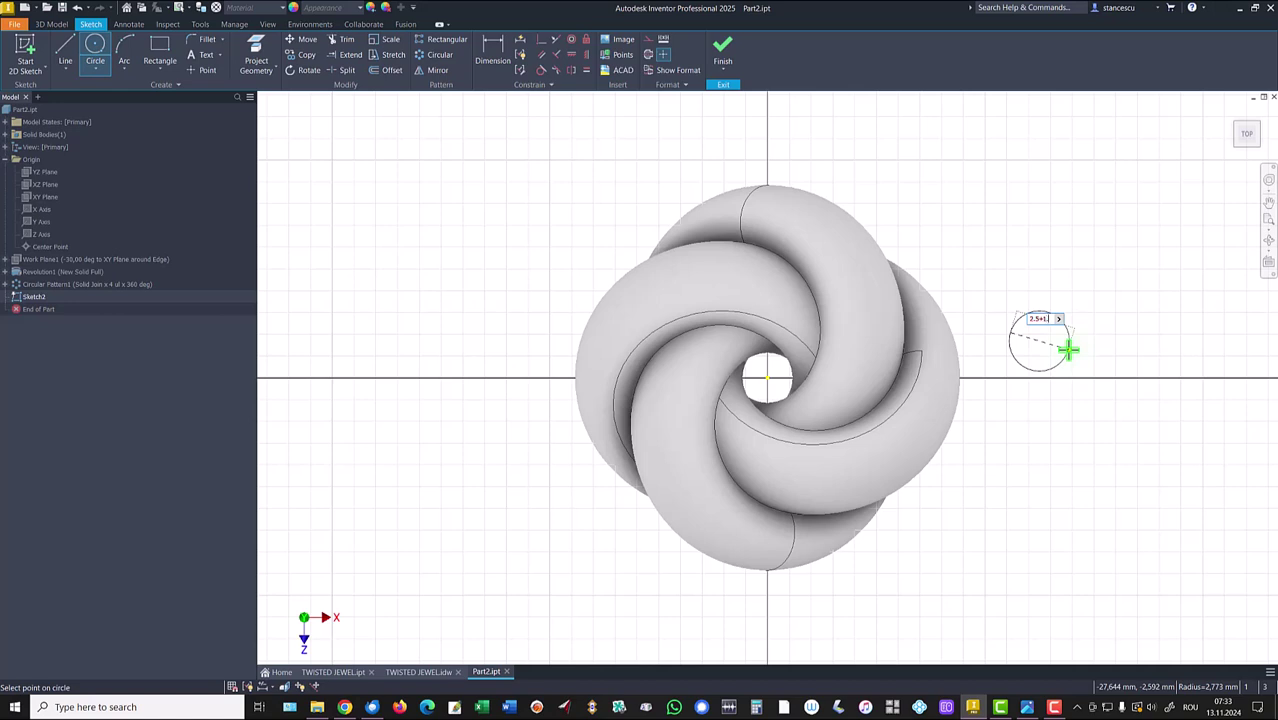
pyautogui.press('Return')
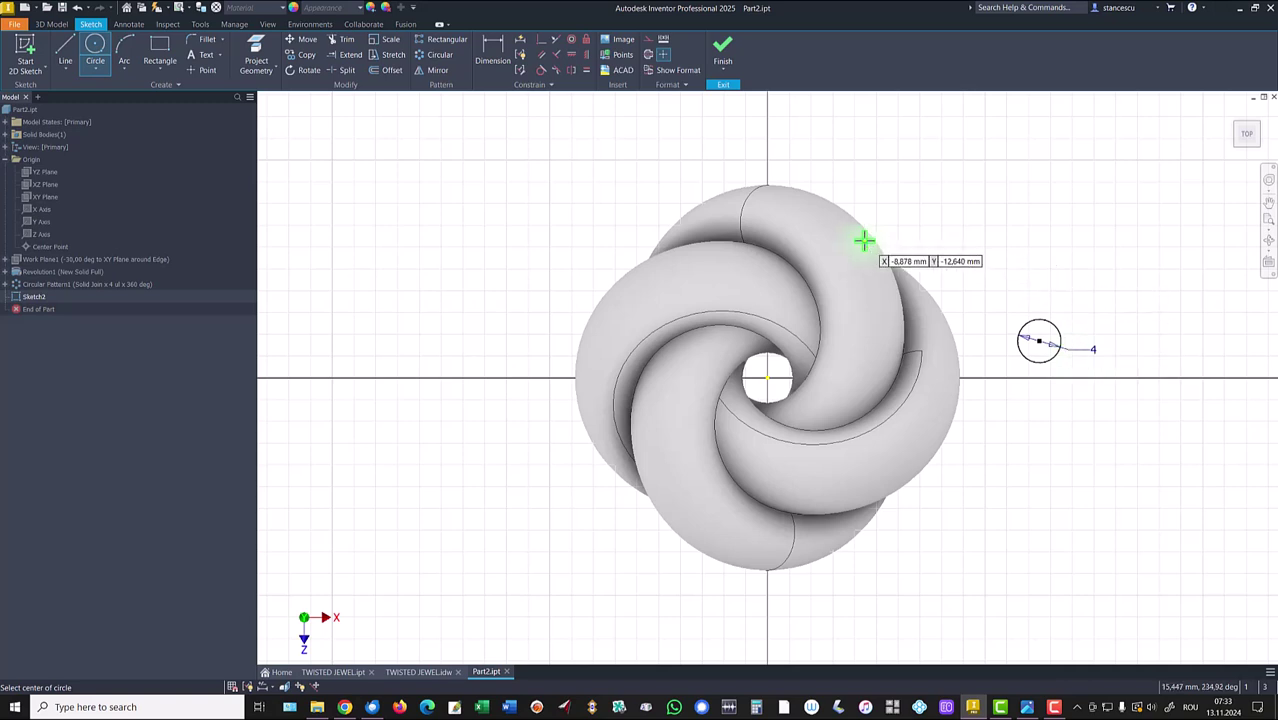
# - Slice the graphics at the sketch plane and align the circle's center horizontally with the origin
pyautogui.press('F7')
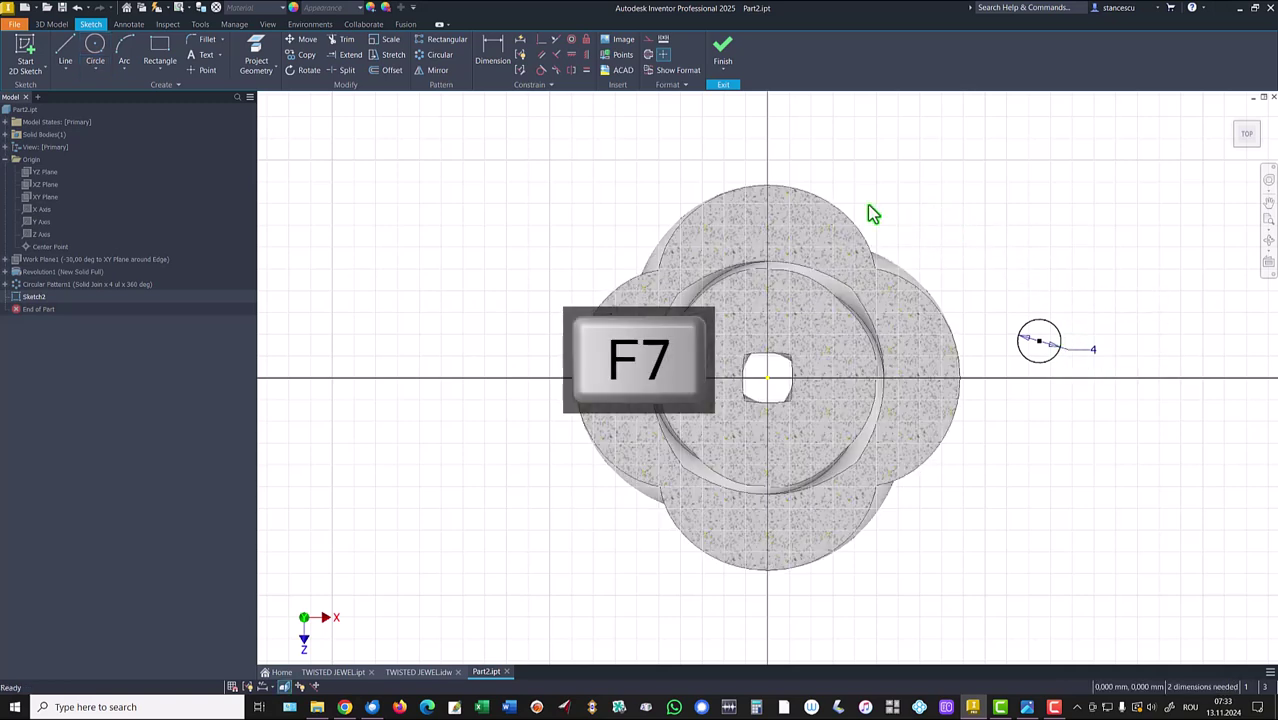
pyautogui.click(571, 54)
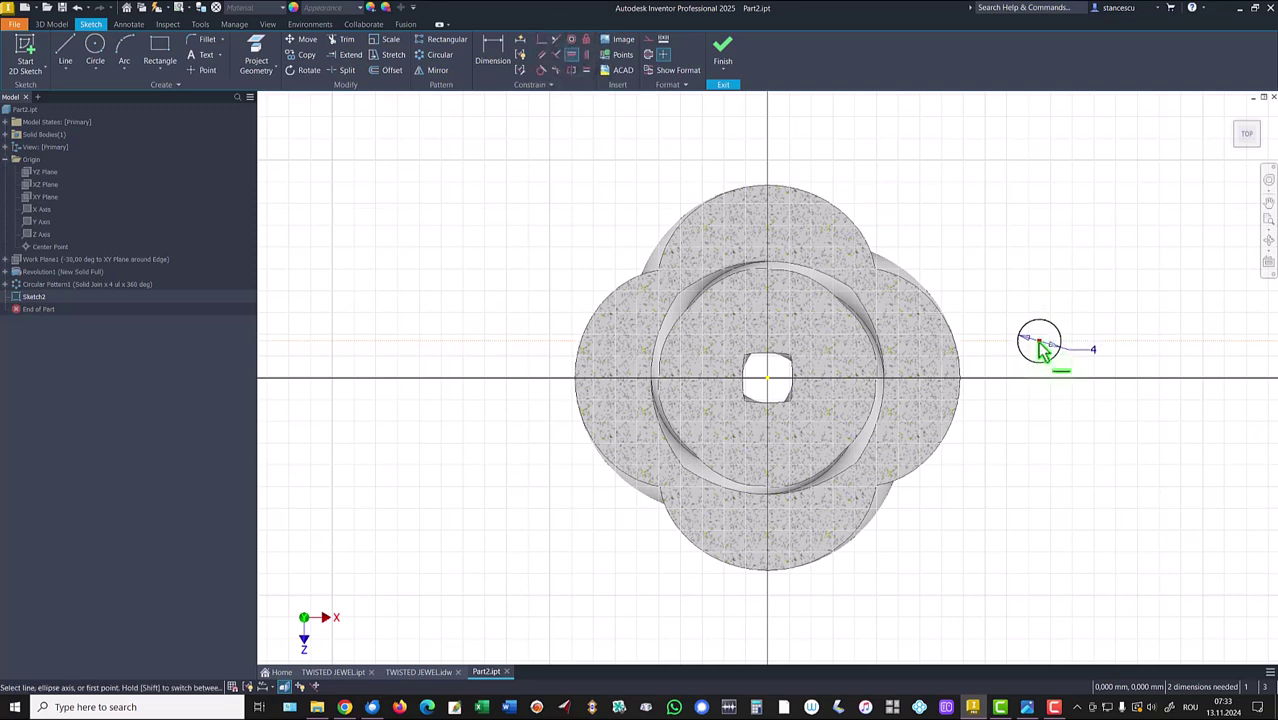
pyautogui.click(1039, 342)
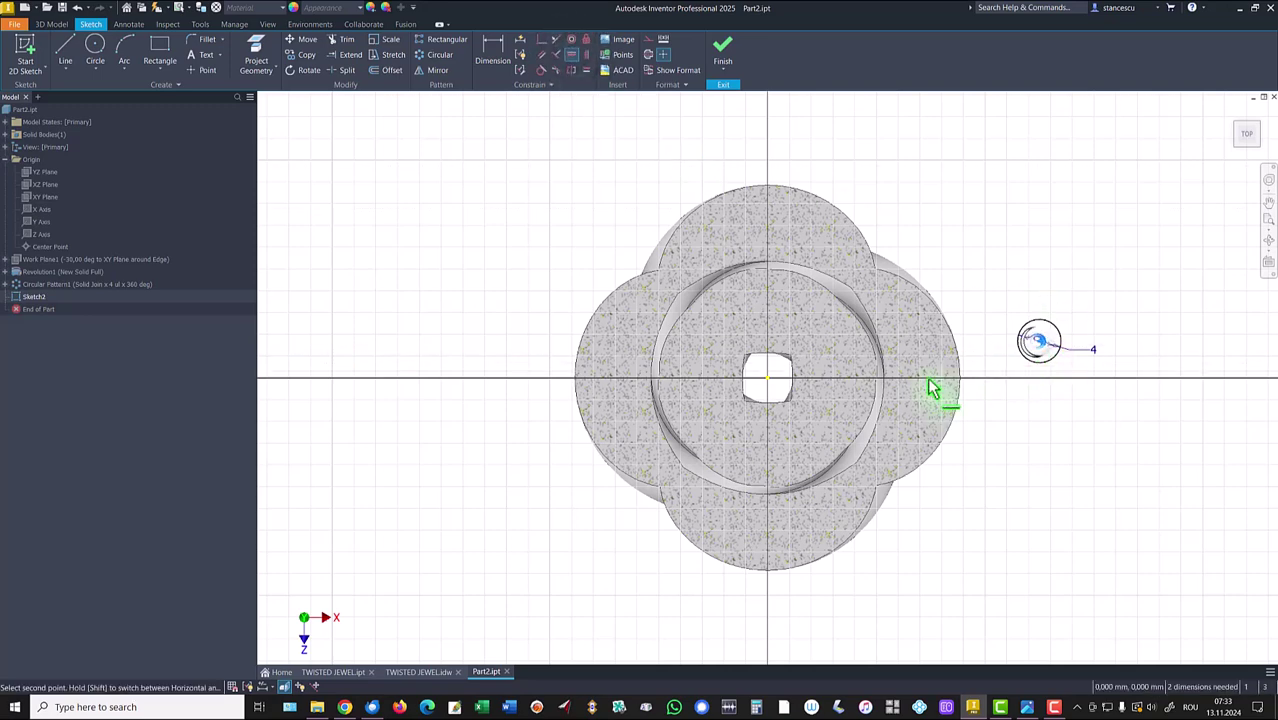
pyautogui.click(769, 380)
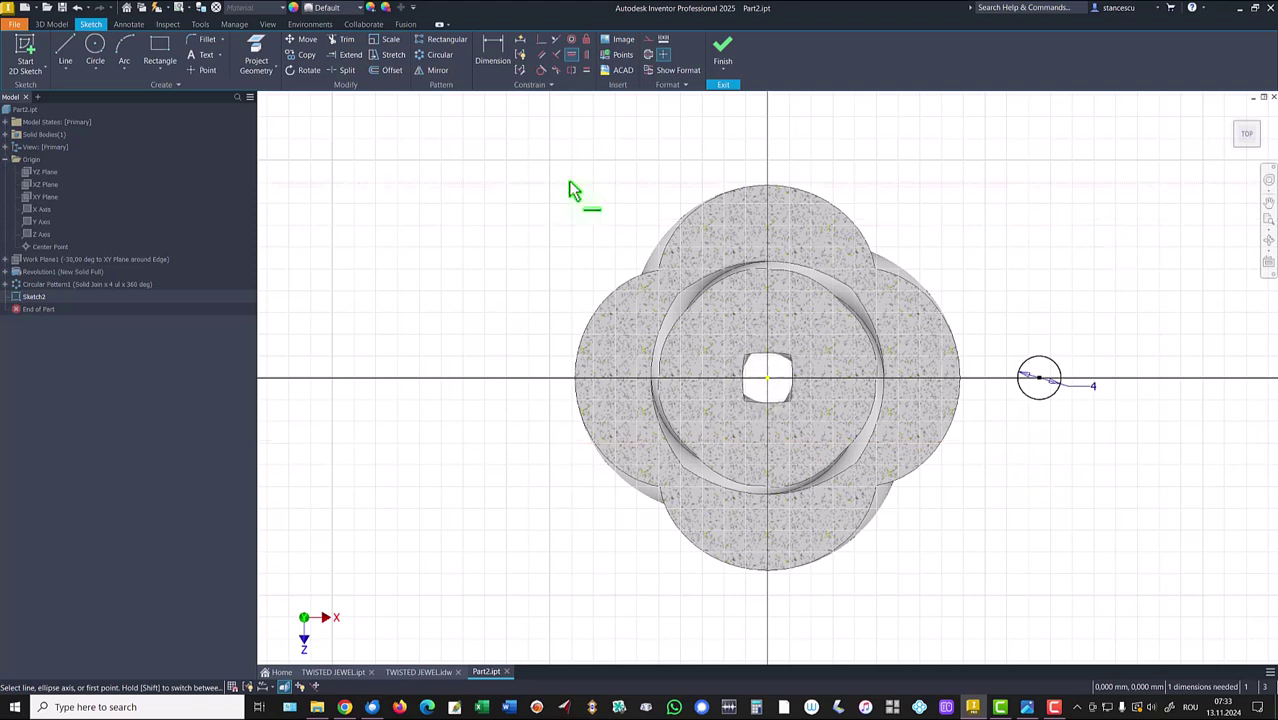
# - Dimension the circle's center 19 mm from the origin and finish the sketch
pyautogui.click(493, 50)
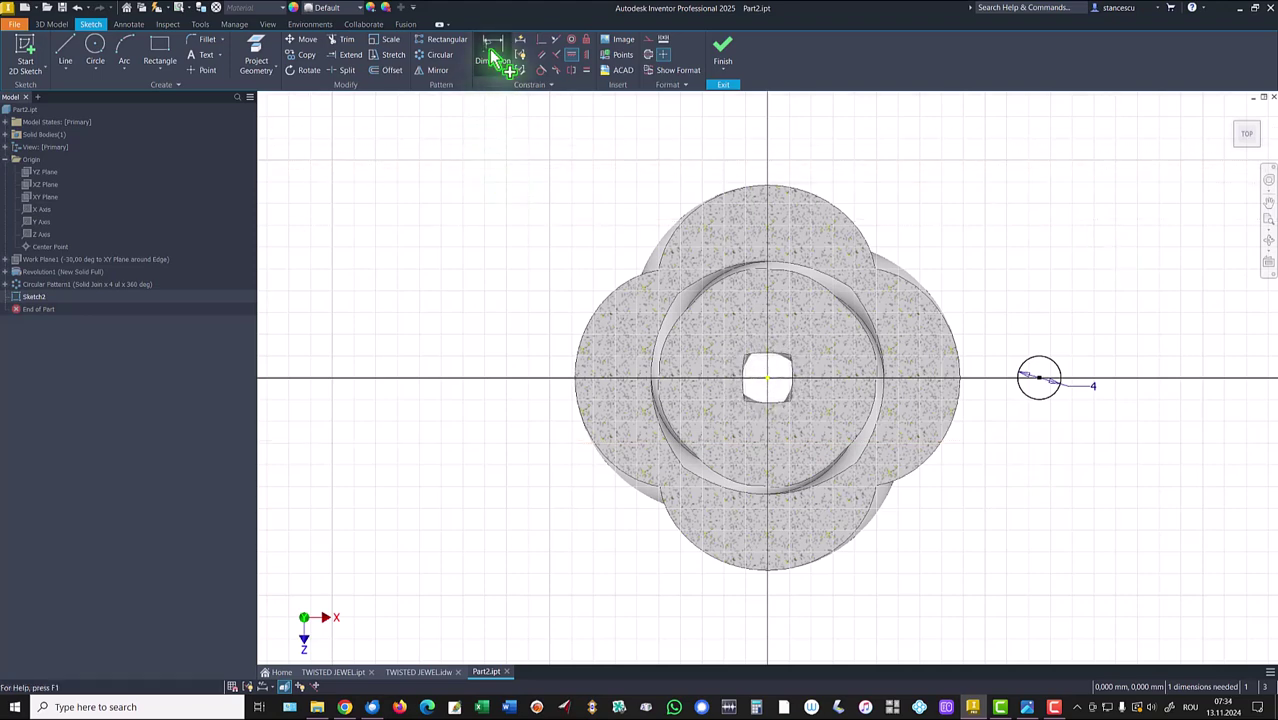
pyautogui.click(1046, 398)
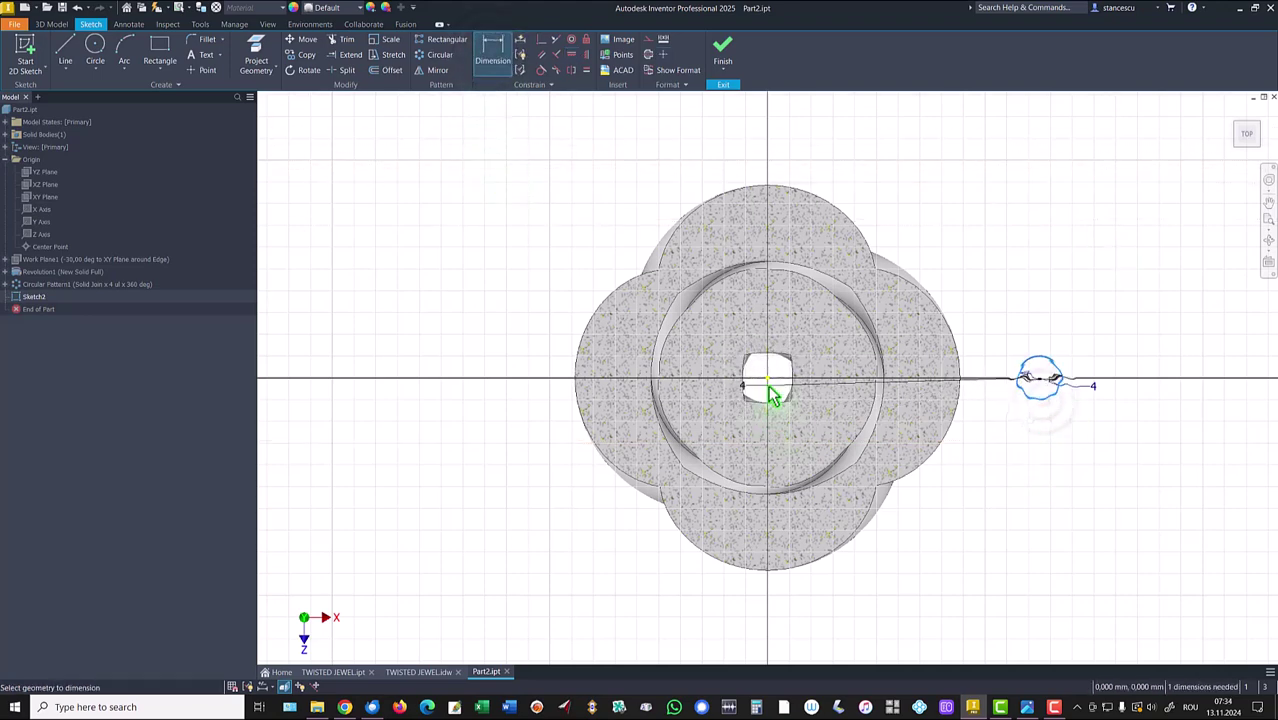
pyautogui.click(769, 383)
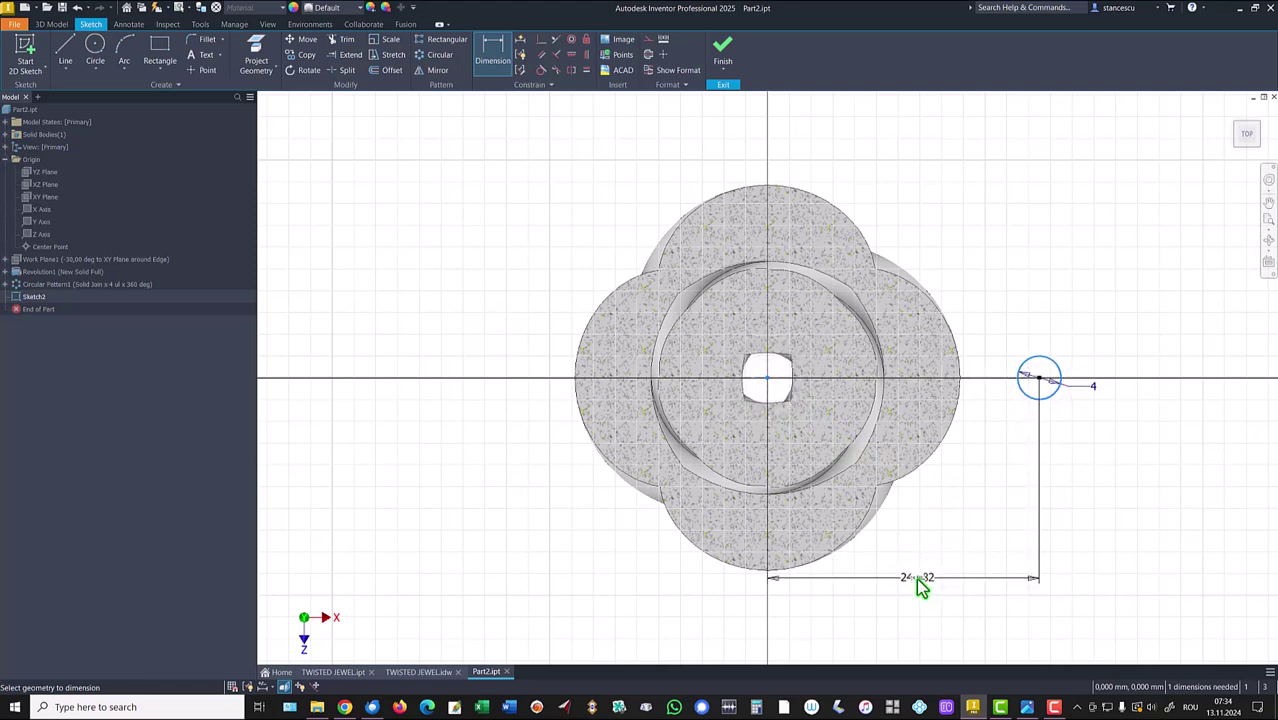
pyautogui.click(919, 578)
pyautogui.write('19')
pyautogui.press('Return')
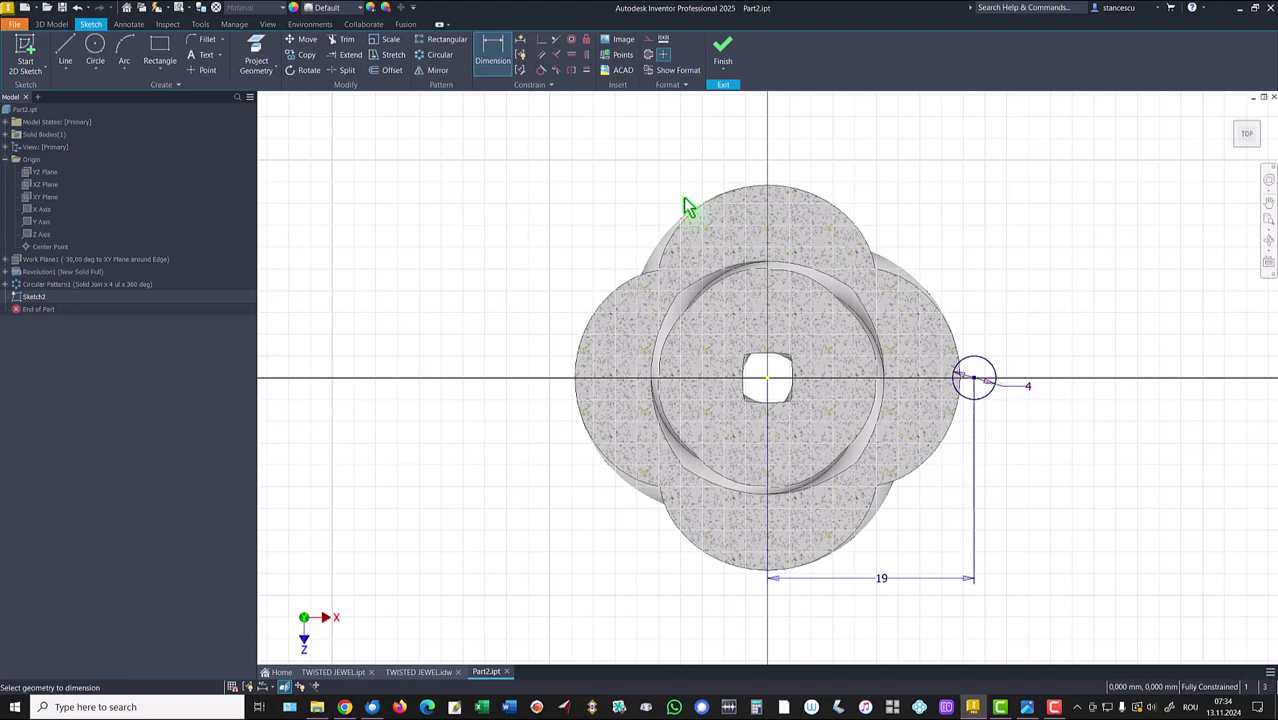
pyautogui.click(722, 48)
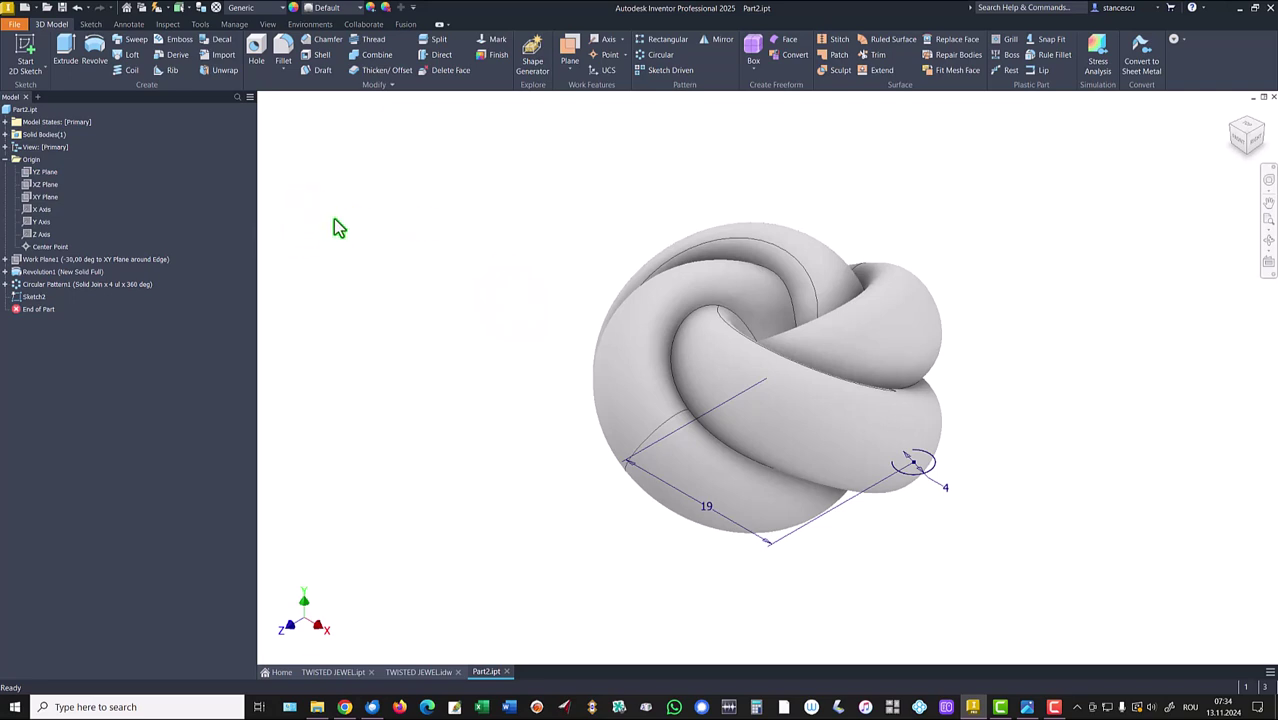
# - Start a sketch on the XY plane, slice the graphics there, and project the 4 mm circle into it
pyautogui.click(46, 198)
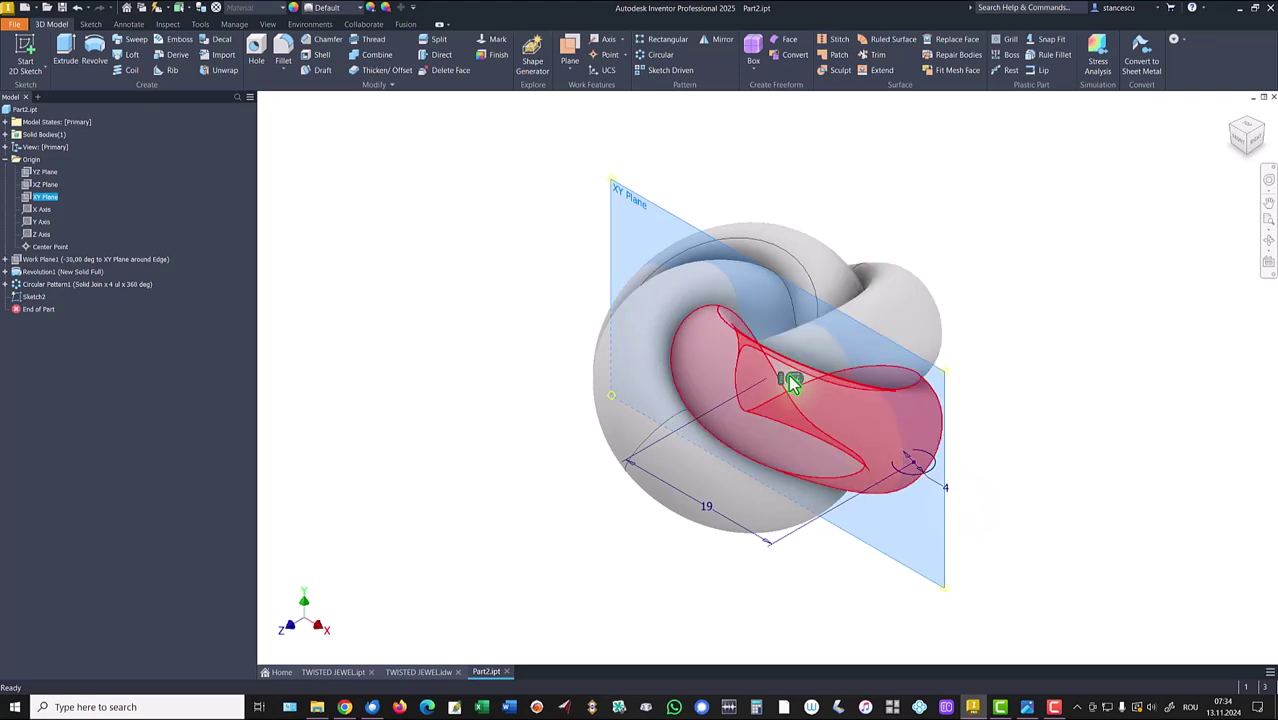
pyautogui.click(789, 381)
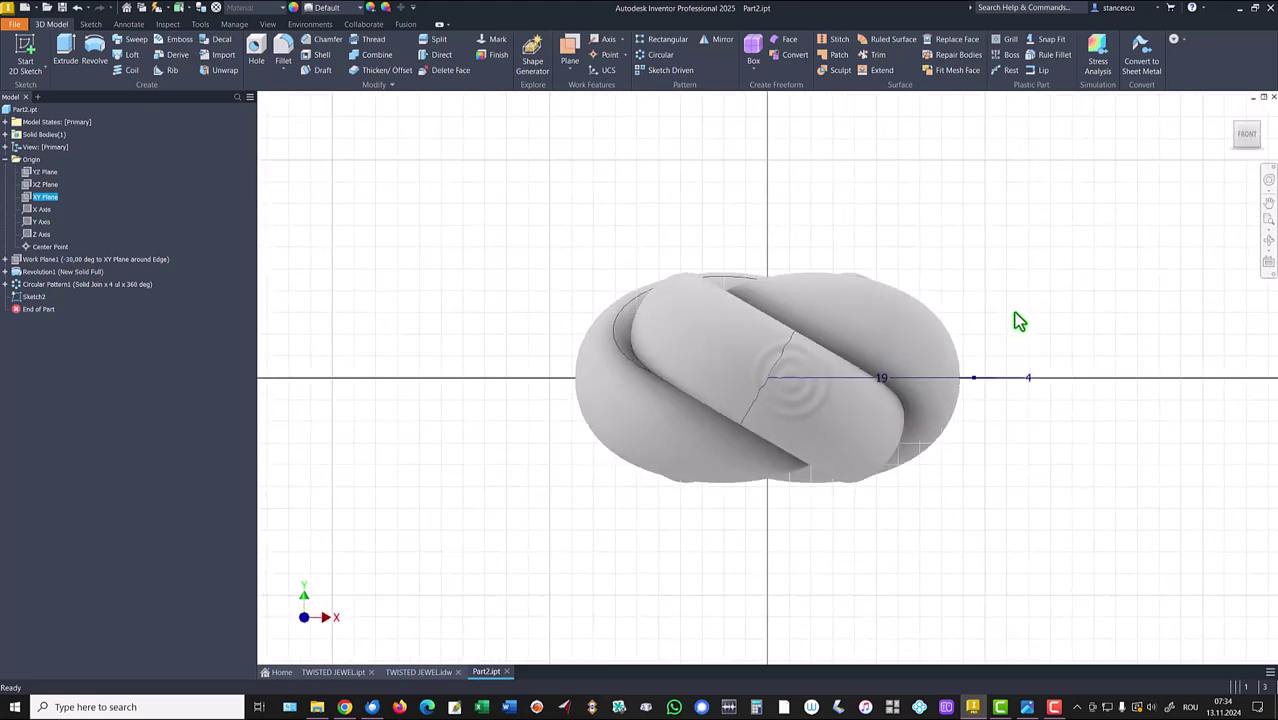
pyautogui.press('F7')
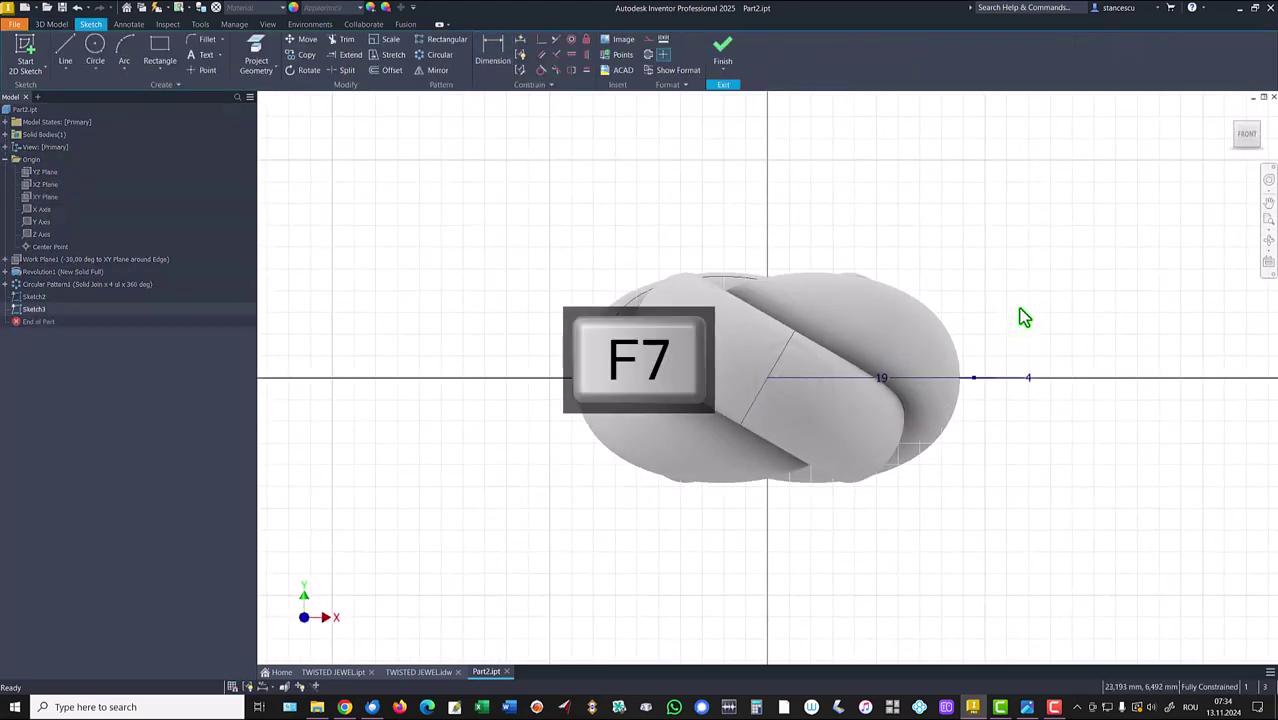
pyautogui.keyDown('shift'); pyautogui.moveTo(1020, 310); pyautogui.dragTo(985, 530, button='middle'); pyautogui.keyUp('shift')
pyautogui.click(252, 60)
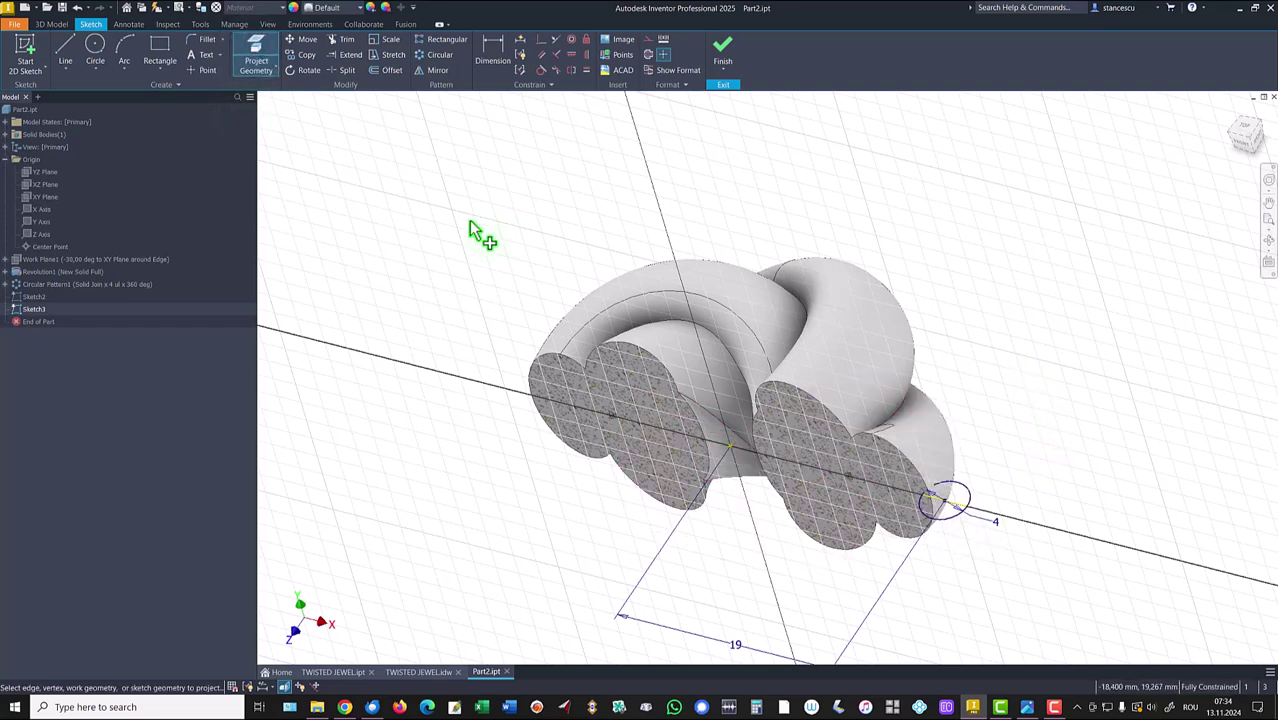
# - Draw a 1 mm diameter circle centered on the outer end of the projected line and finish the sketch
pyautogui.click(96, 50)
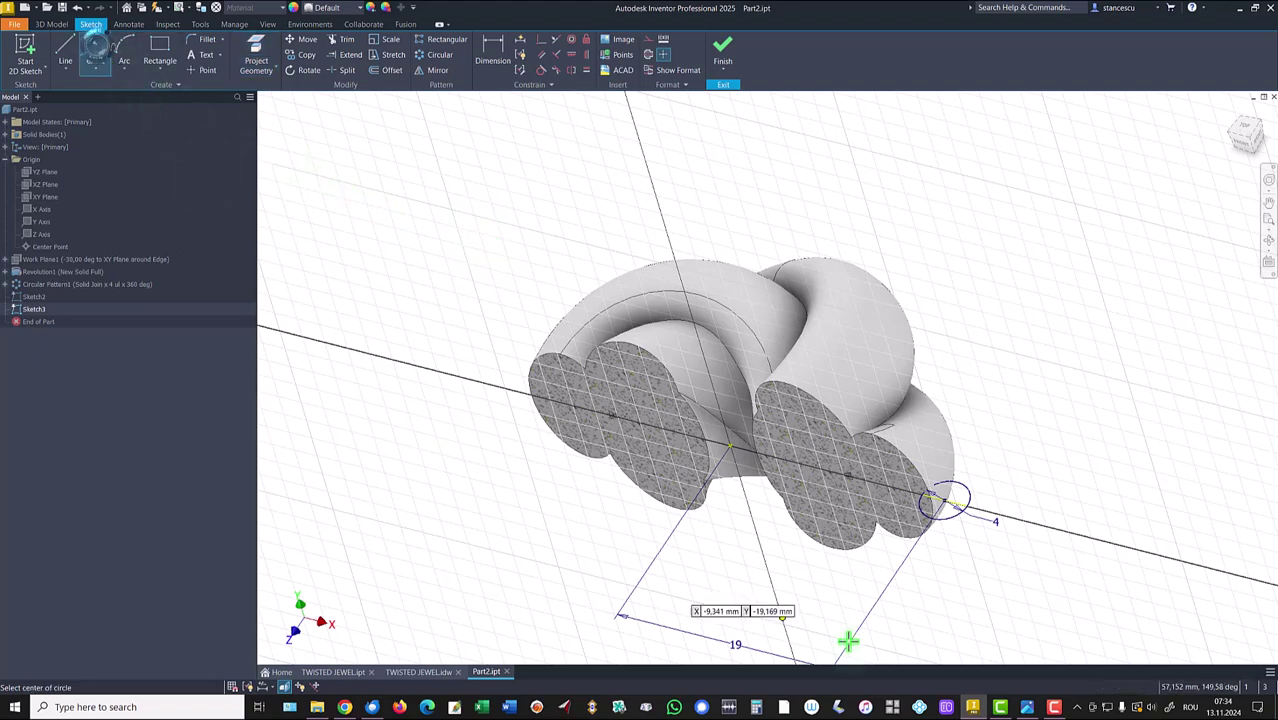
pyautogui.click(966, 506)
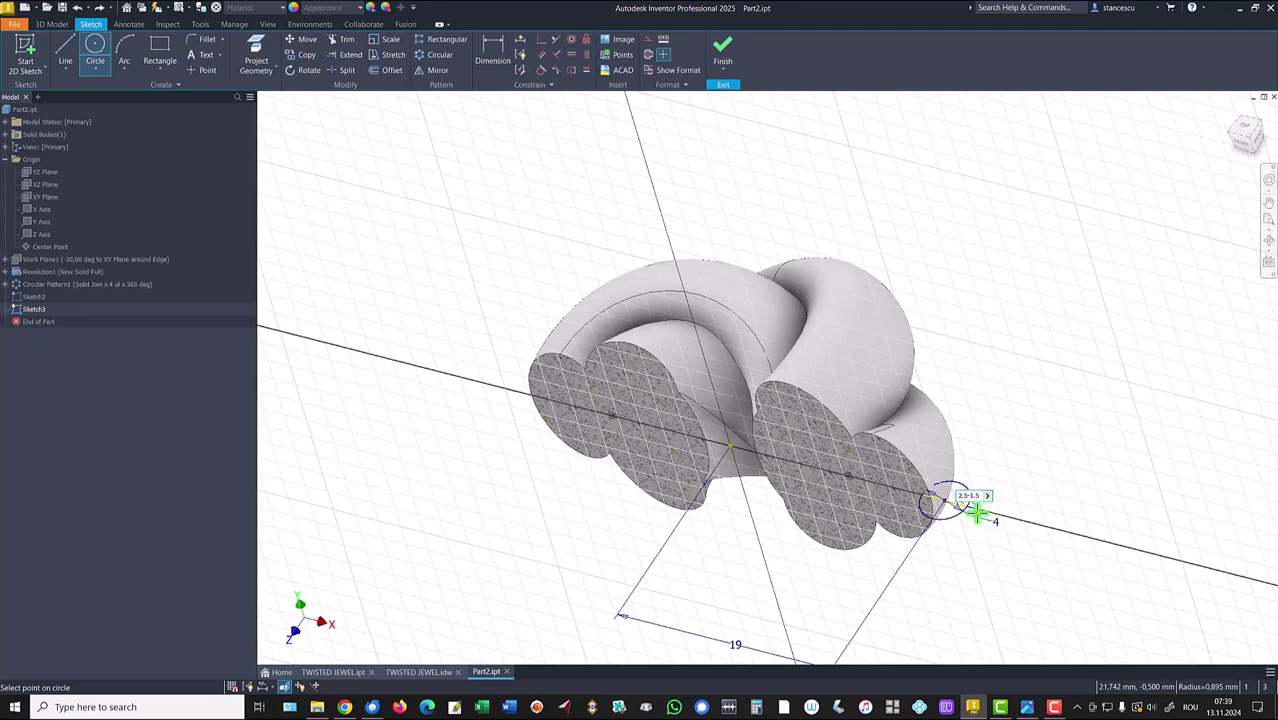
pyautogui.press('Return')
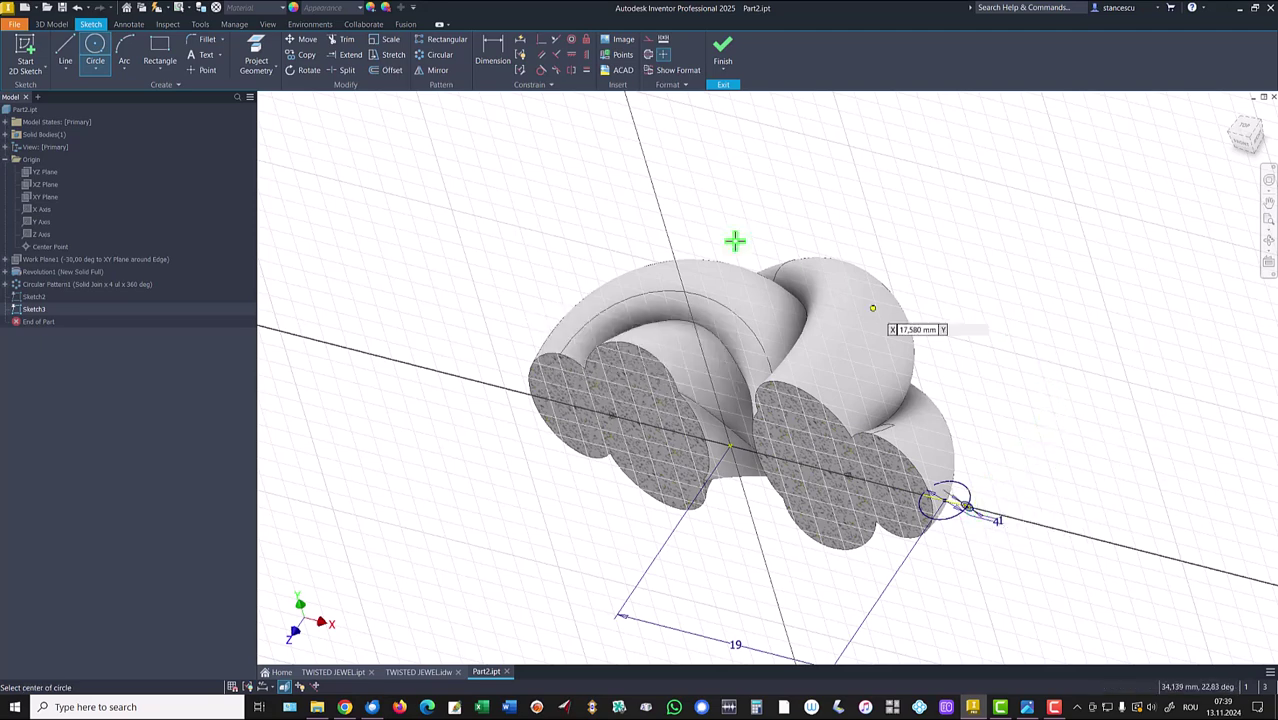
pyautogui.click(722, 62)
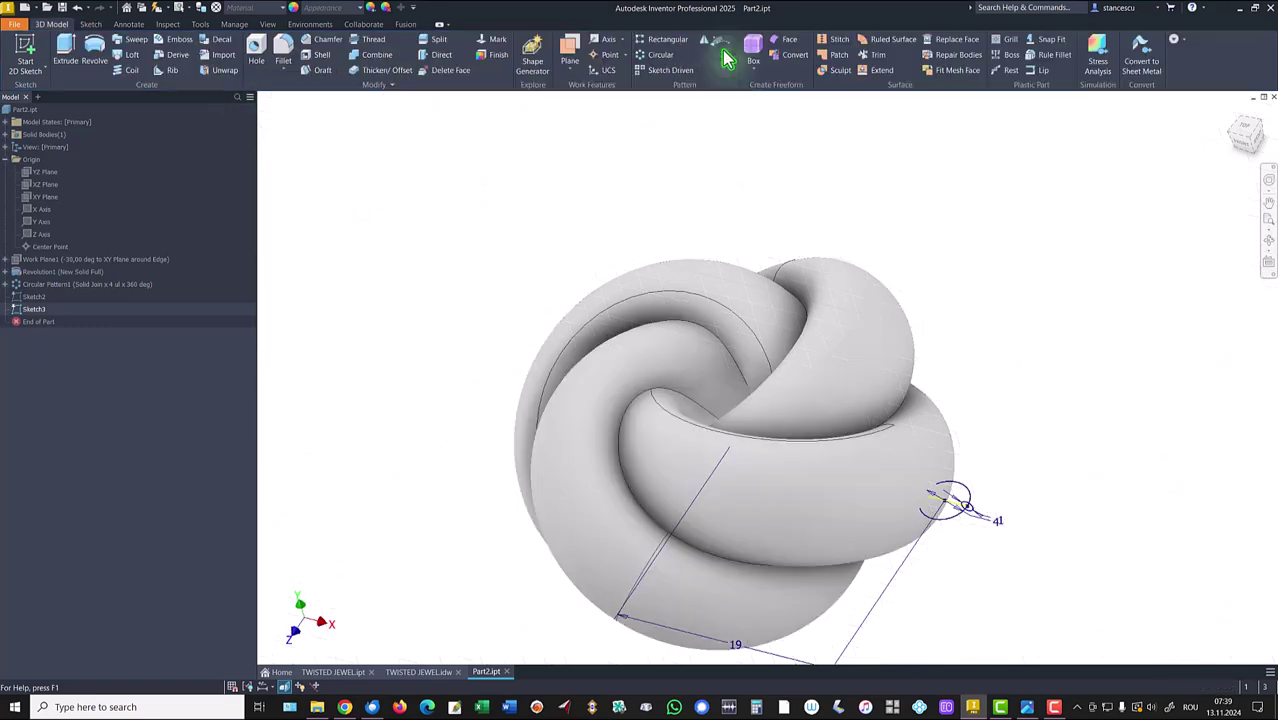
# - Sweep the 1 mm circle along the 4 mm circle and join it to the body as the hanging loop
pyautogui.click(136, 40)
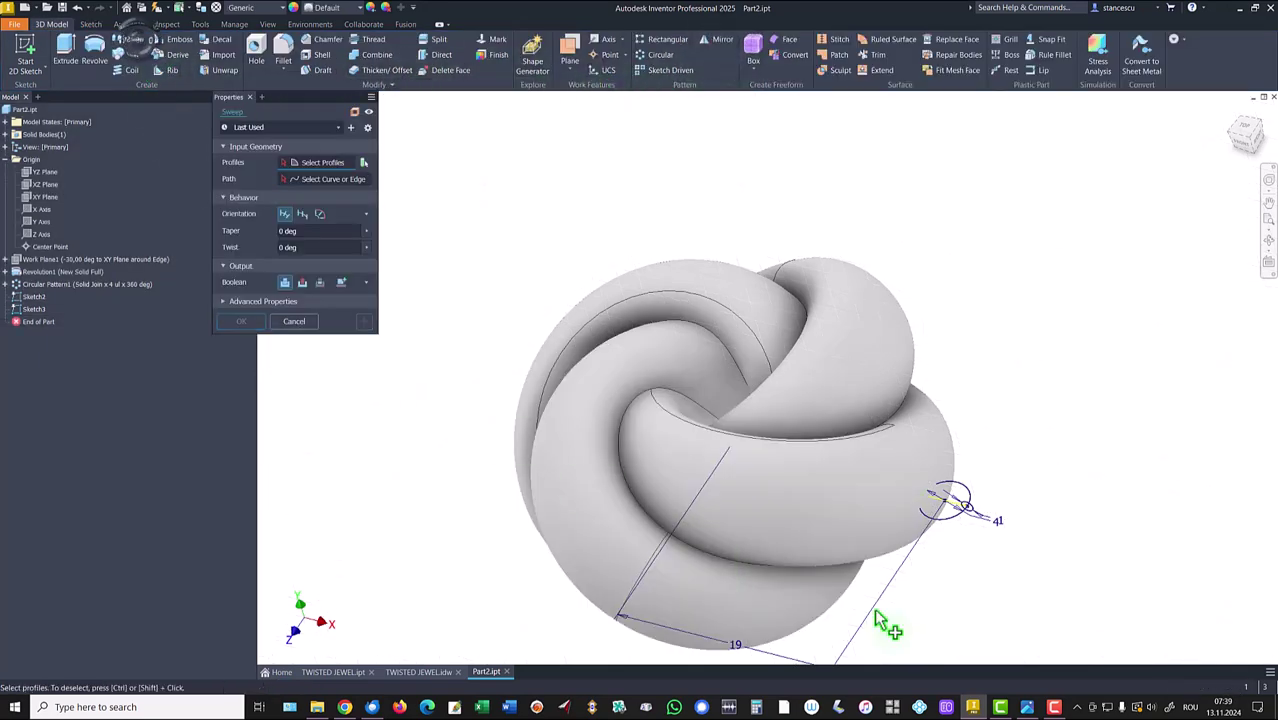
pyautogui.click(967, 507)
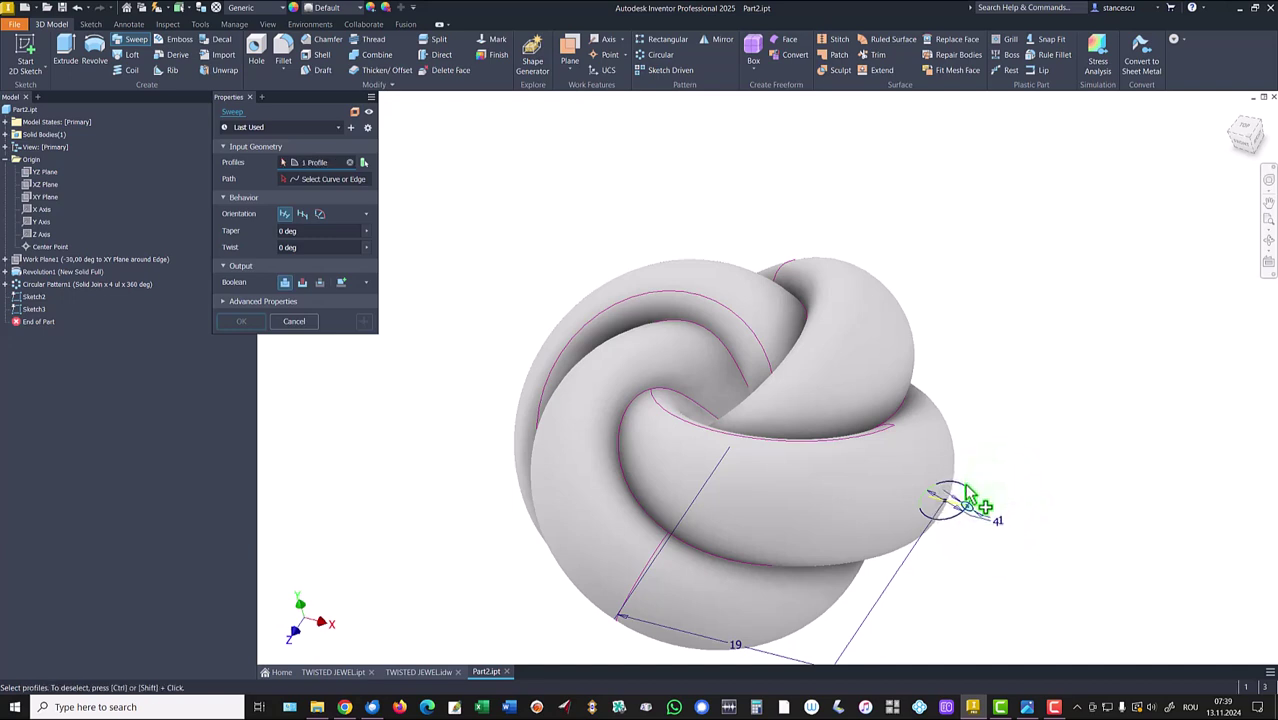
pyautogui.click(316, 179)
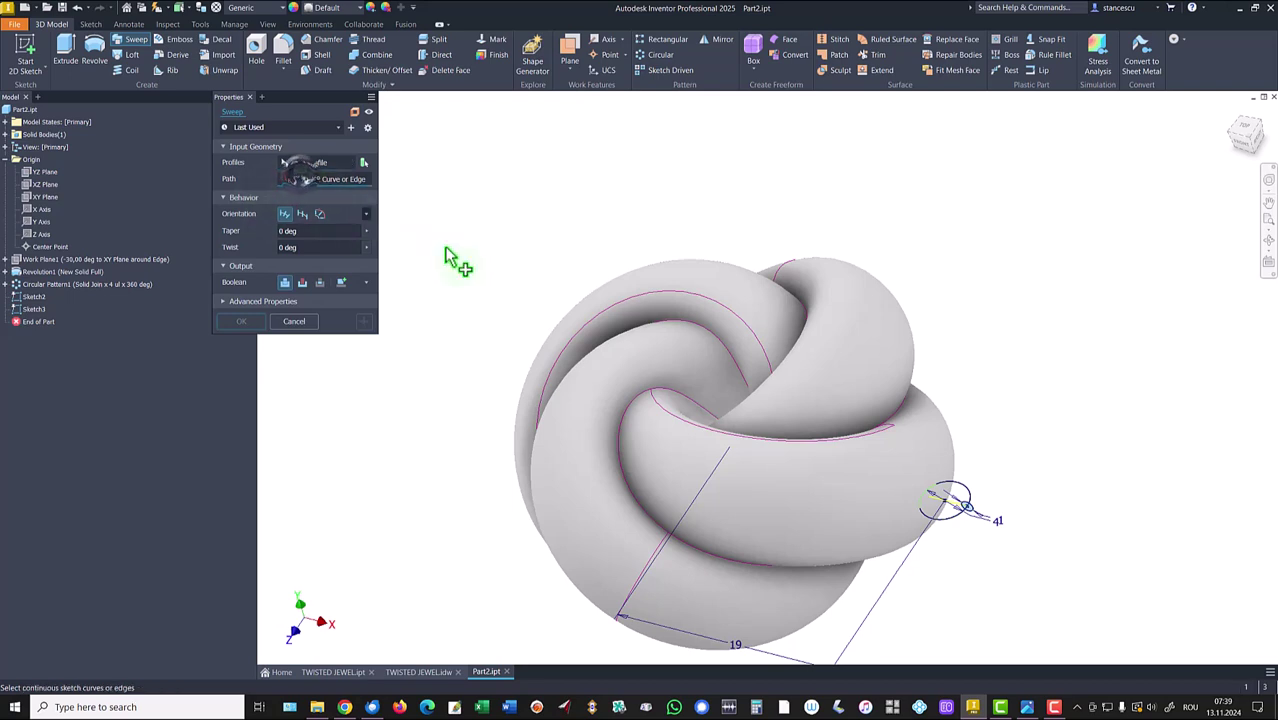
pyautogui.click(963, 505)
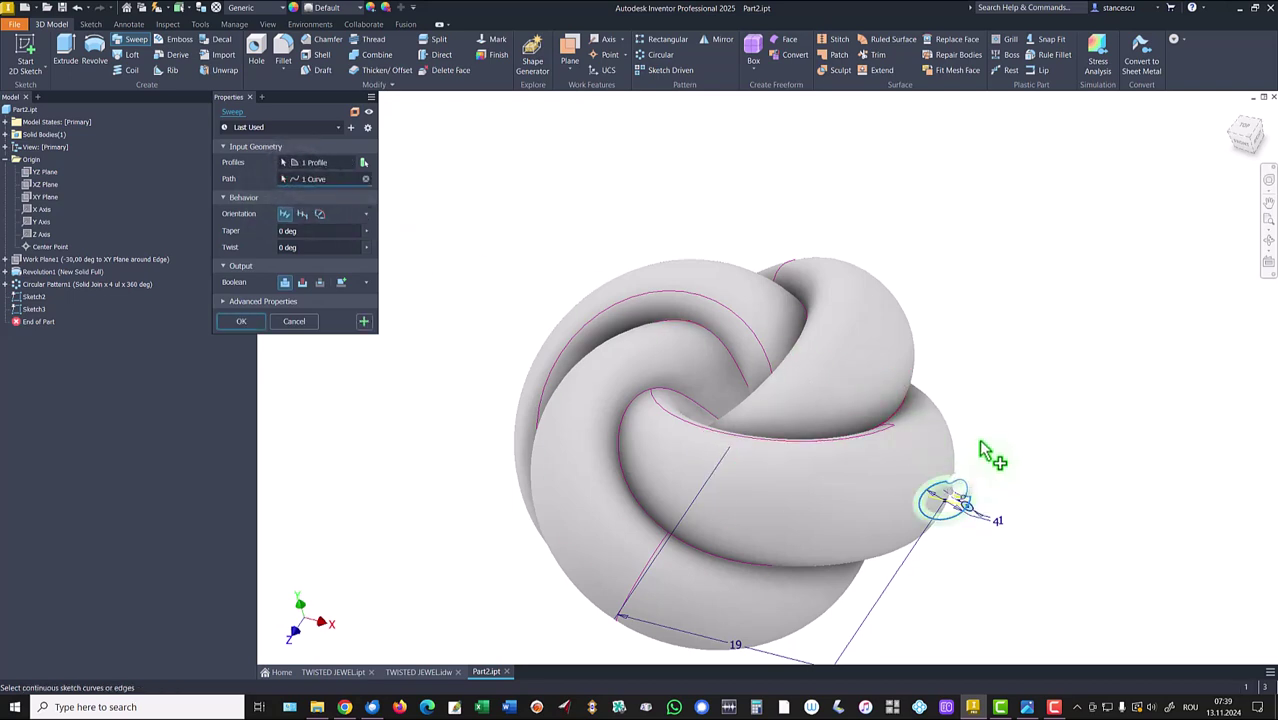
pyautogui.click(250, 322)
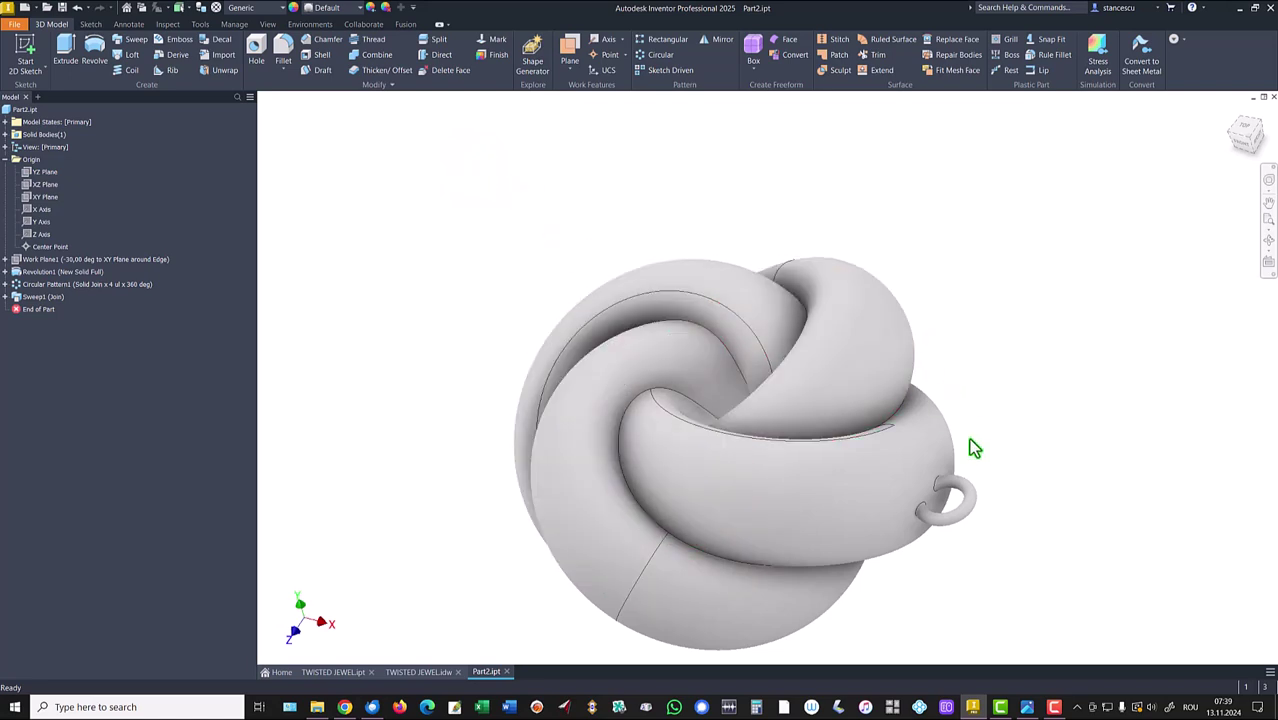
# - Fillet both edges where the hanging loop meets the body with a 0.5 mm radius and return to the home view
pyautogui.scroll(4, 935, 500)
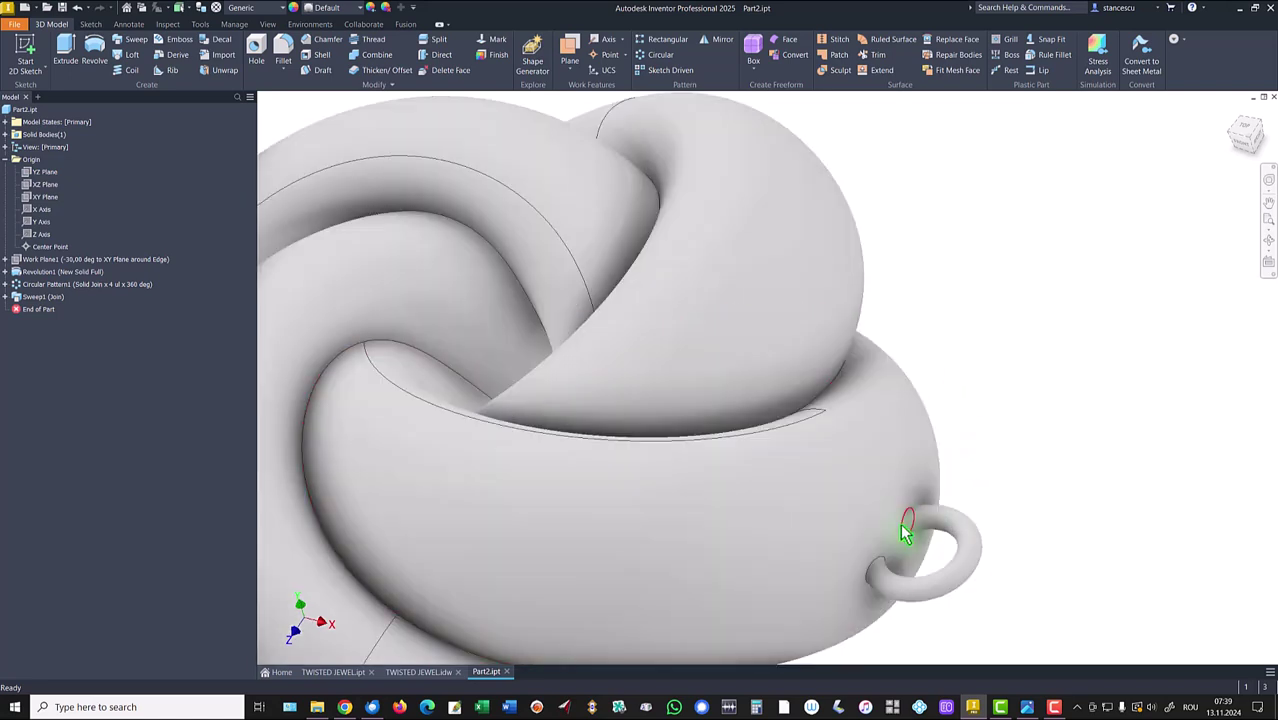
pyautogui.click(904, 525)
pyautogui.press('f')
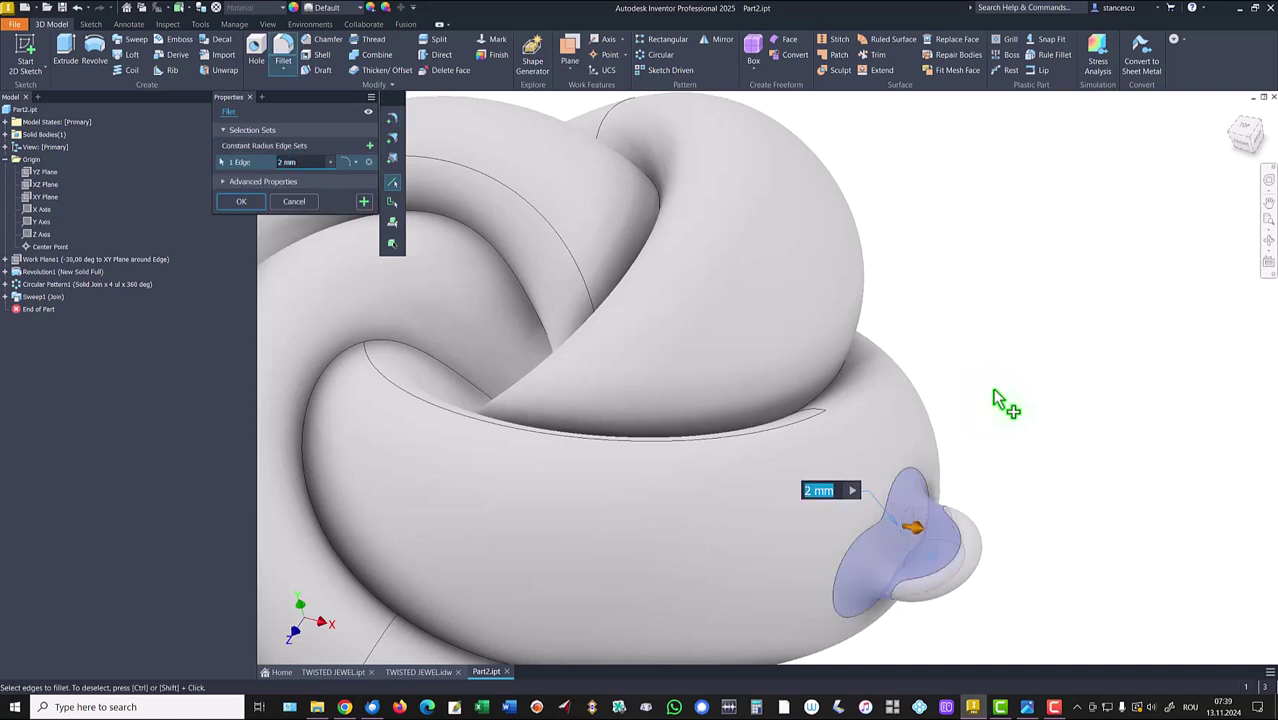
pyautogui.write(',')
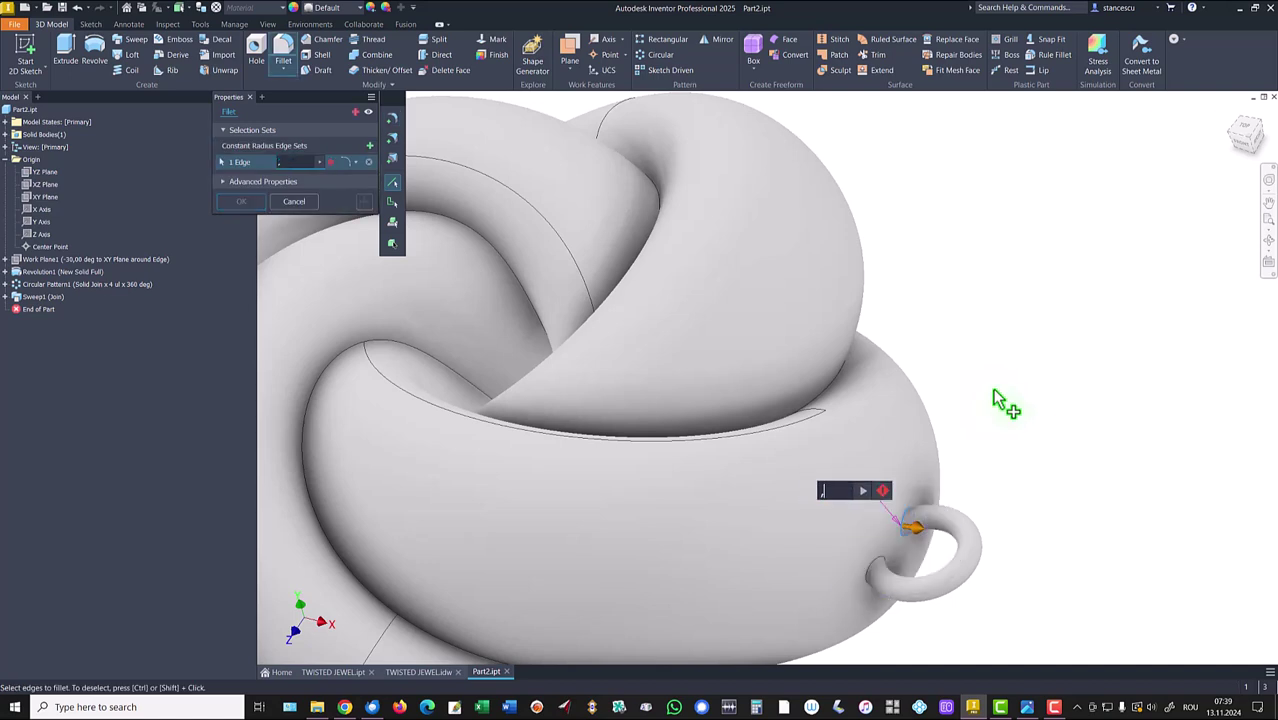
pyautogui.write('5')
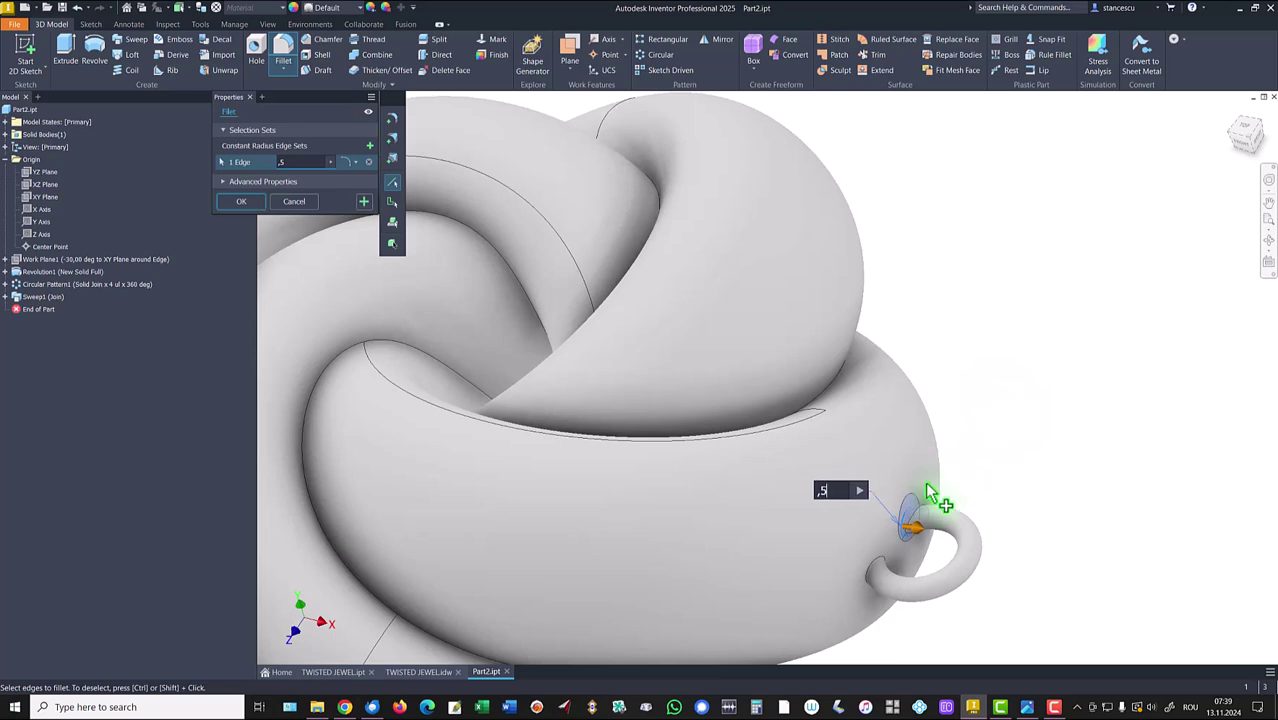
pyautogui.click(882, 570)
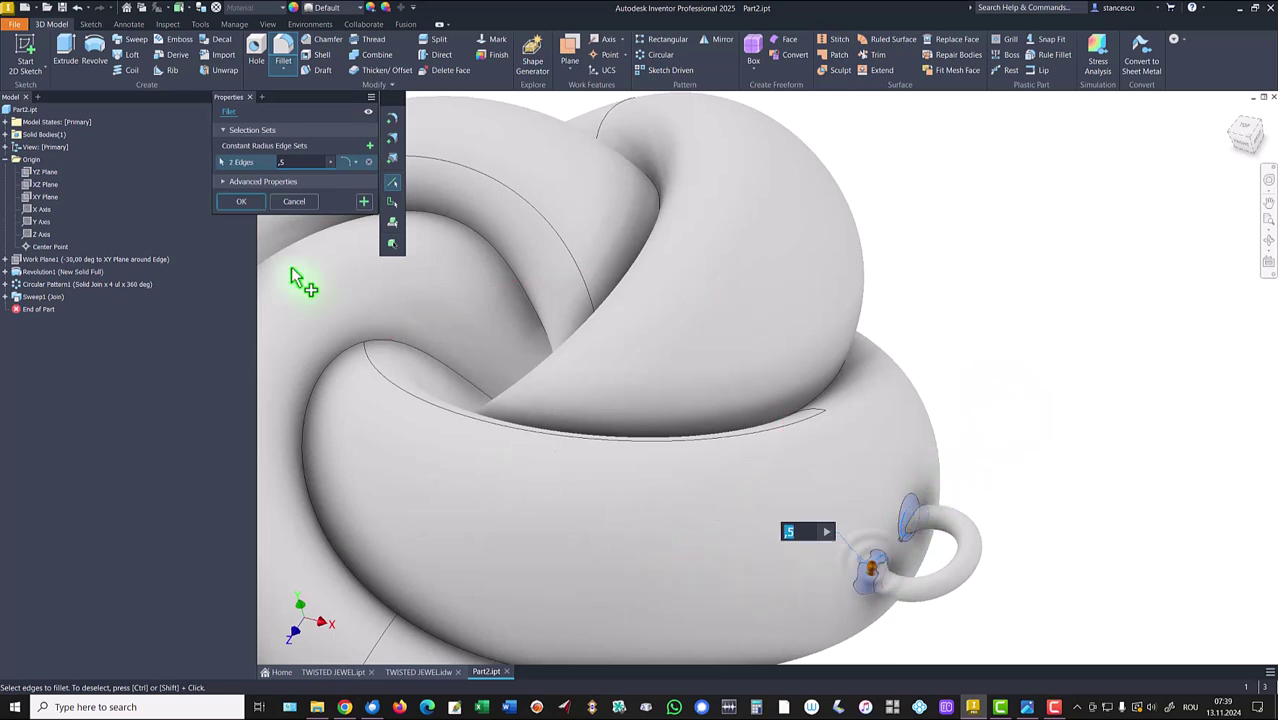
pyautogui.click(240, 201)
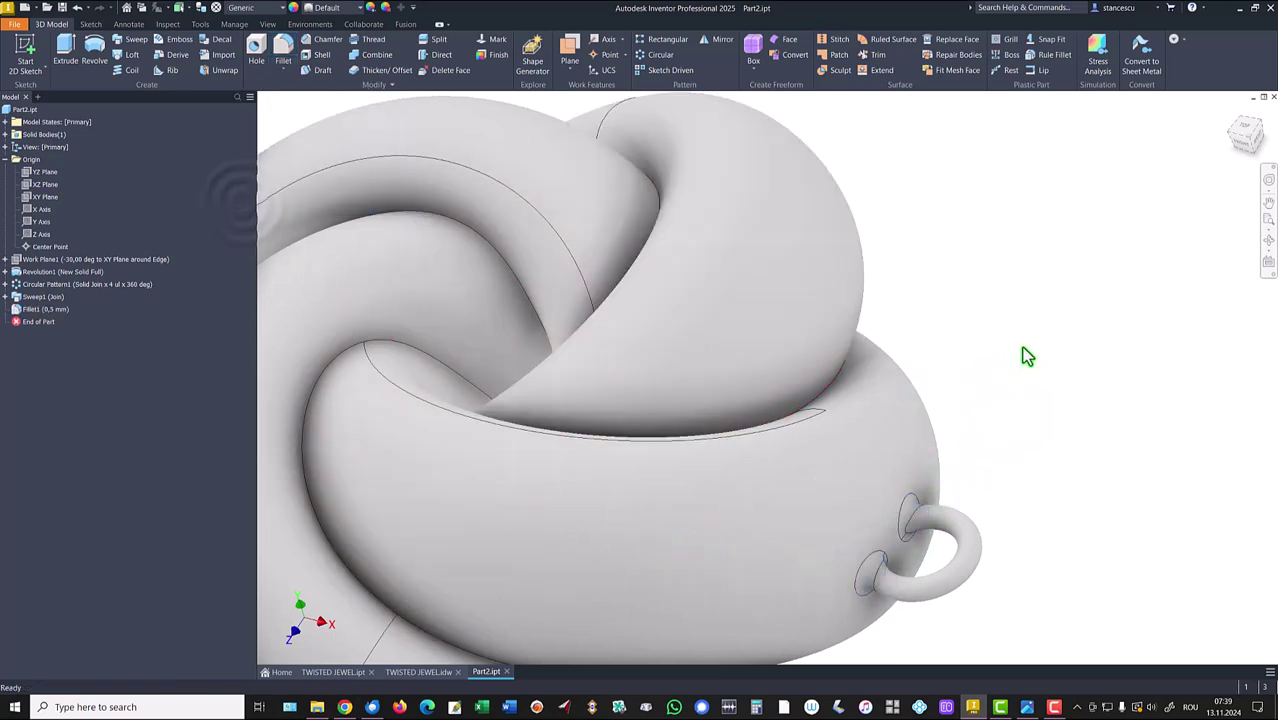
pyautogui.press('F6')
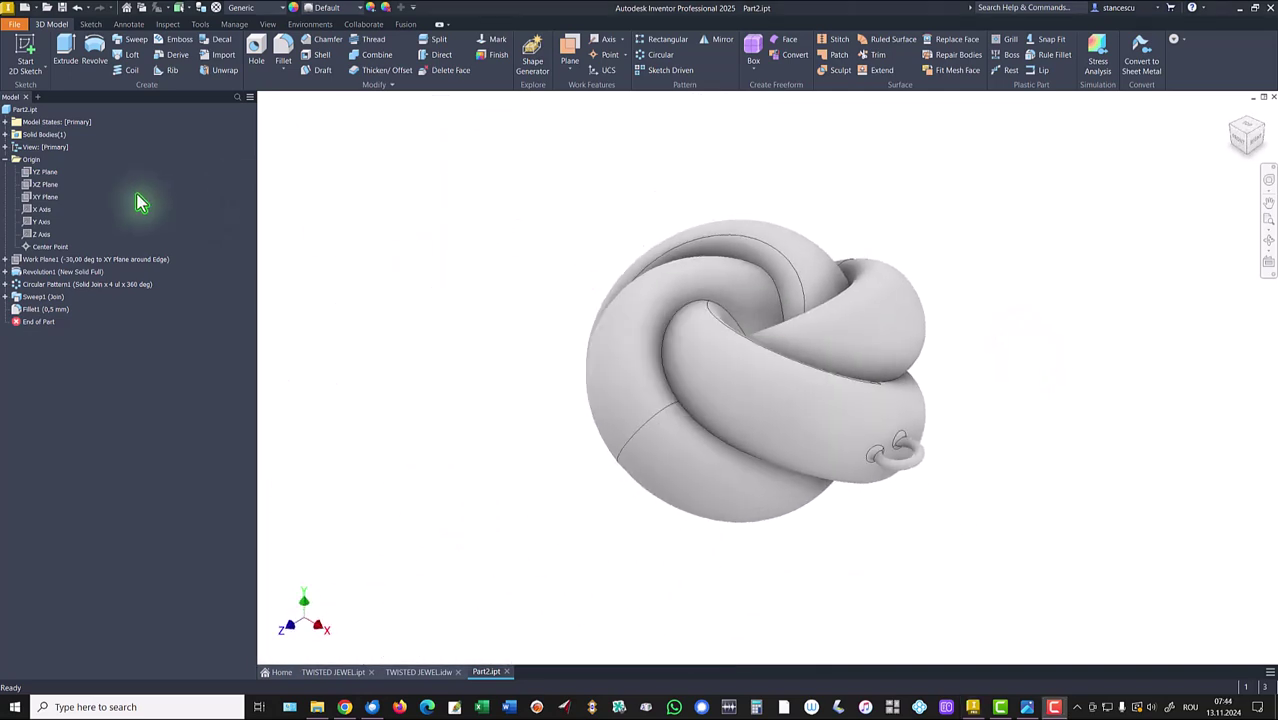
# - Update the part's physical properties in its iProperties and copy the volume value
pyautogui.click(7, 160)
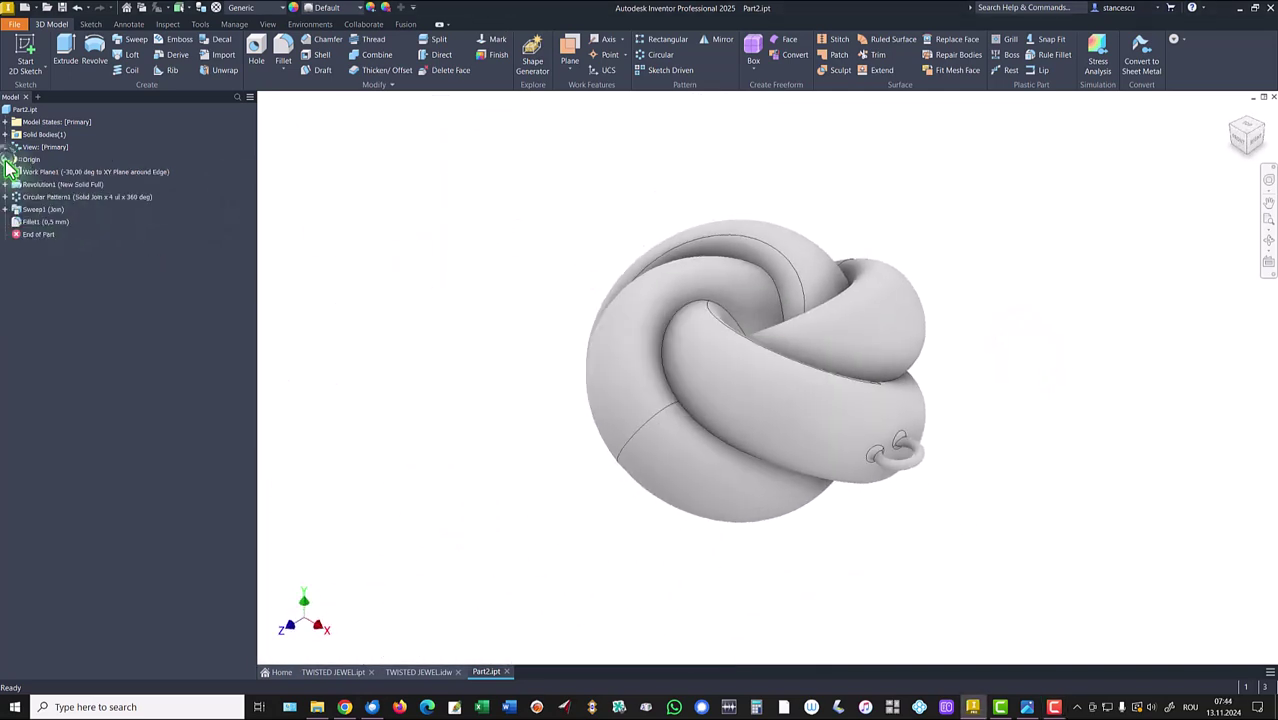
pyautogui.rightClick(14, 110)
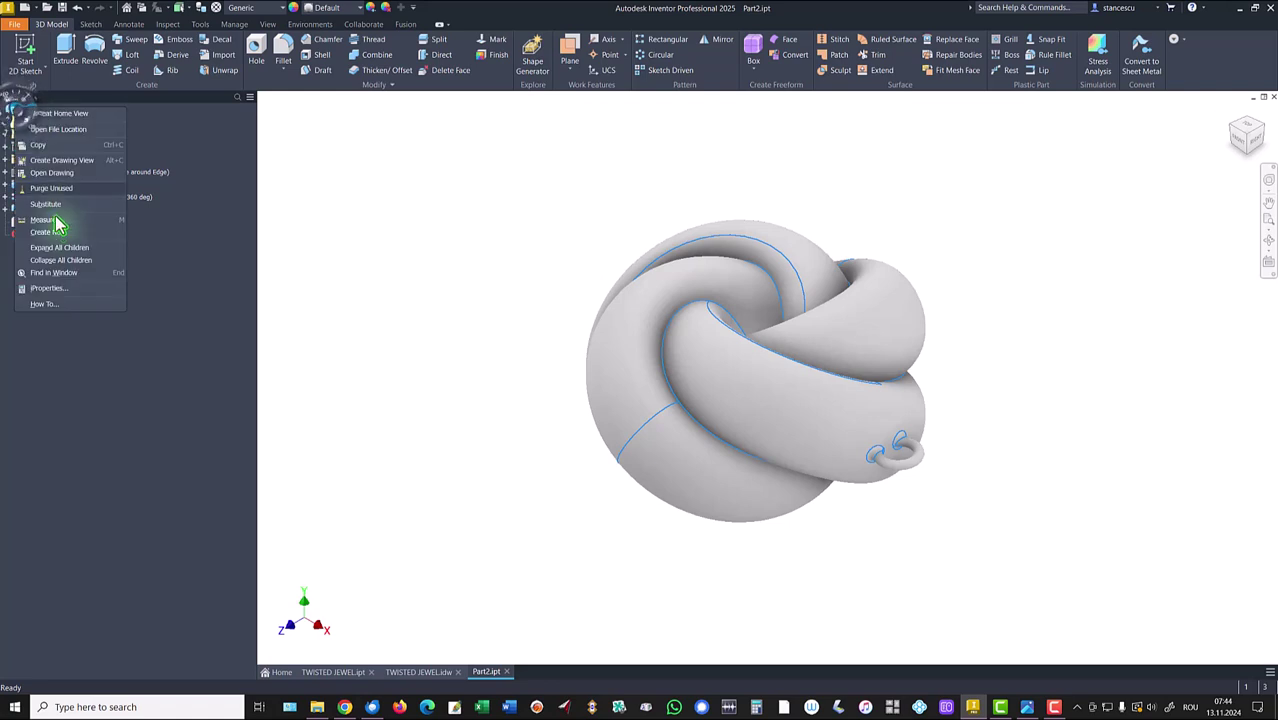
pyautogui.click(45, 288)
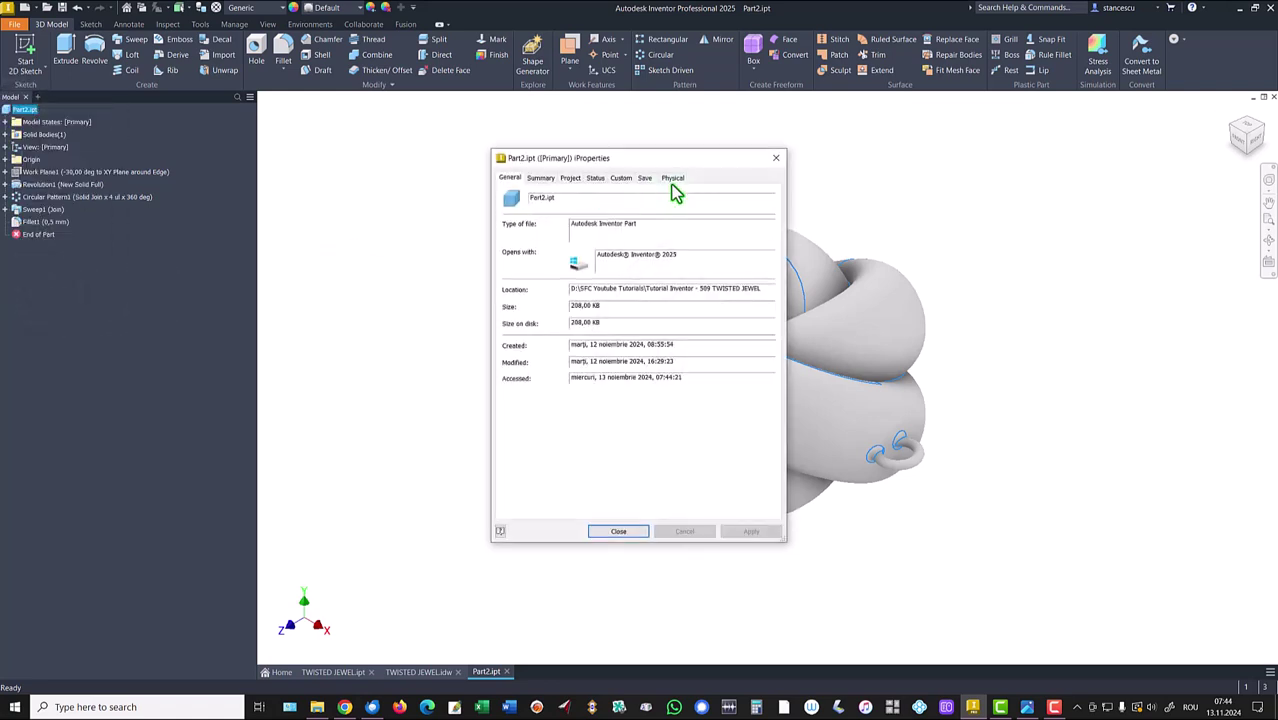
pyautogui.click(675, 181)
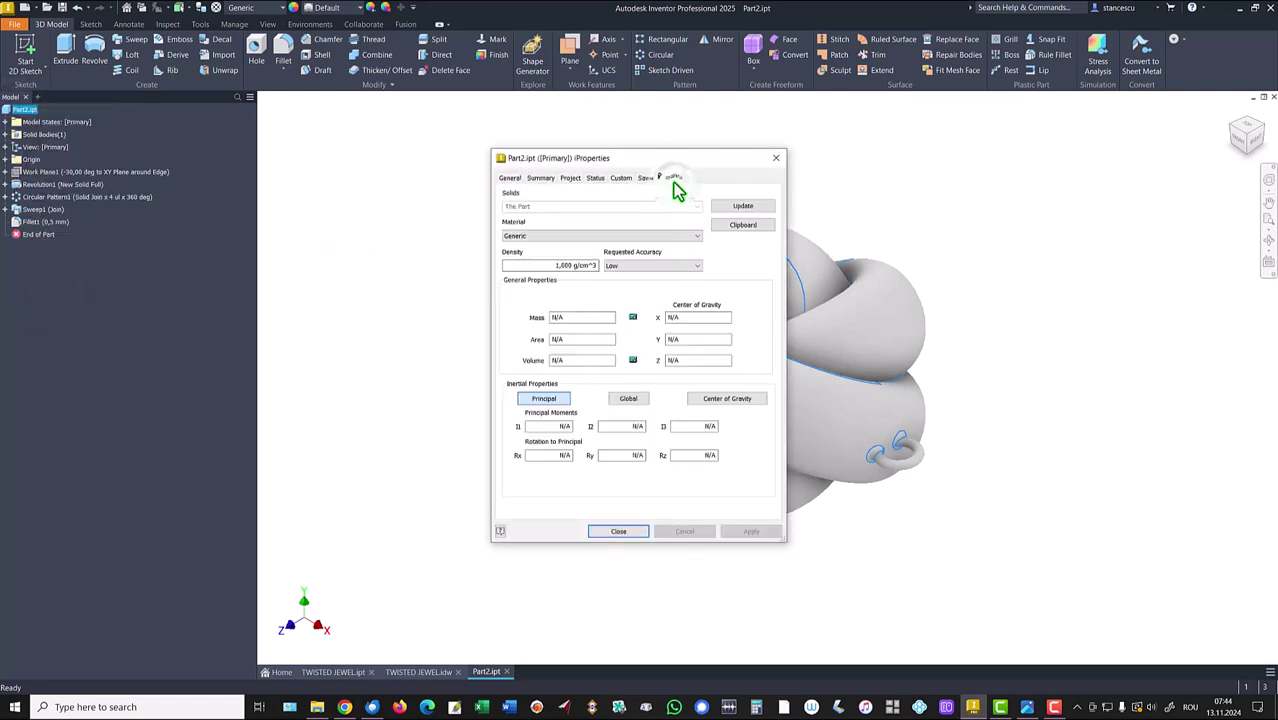
pyautogui.click(745, 207)
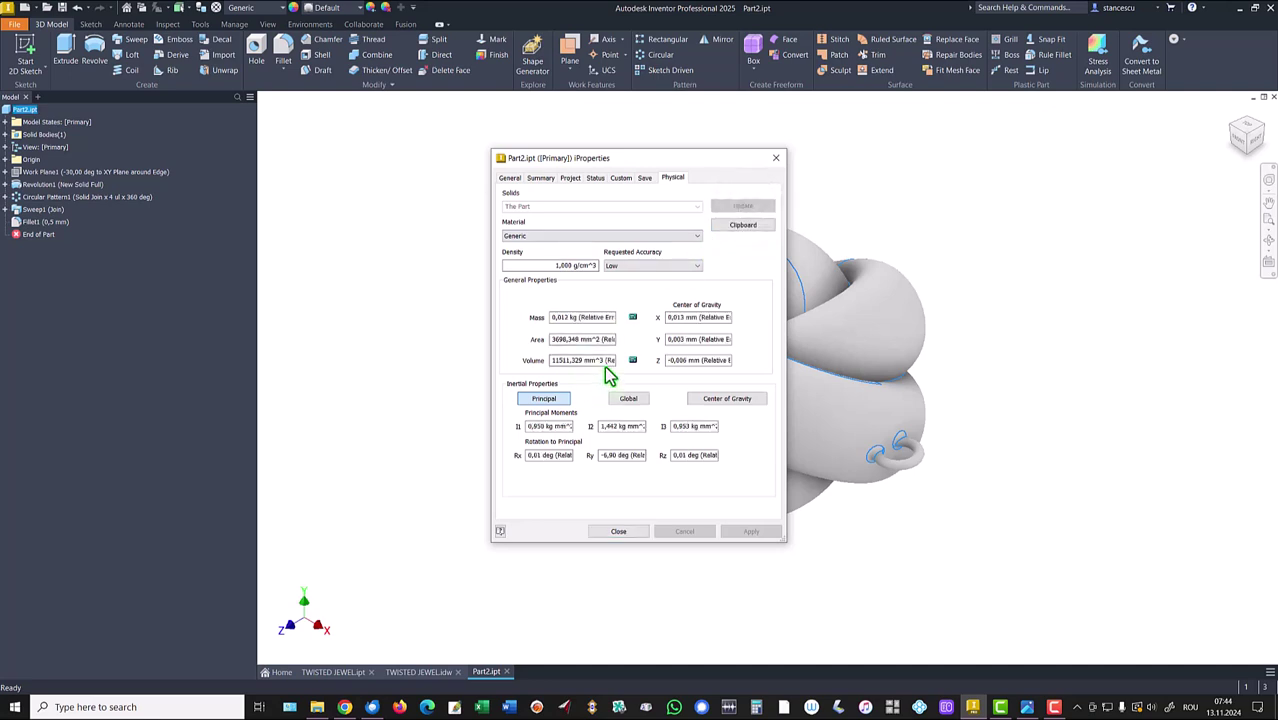
pyautogui.moveTo(604, 362); pyautogui.dragTo(513, 362)
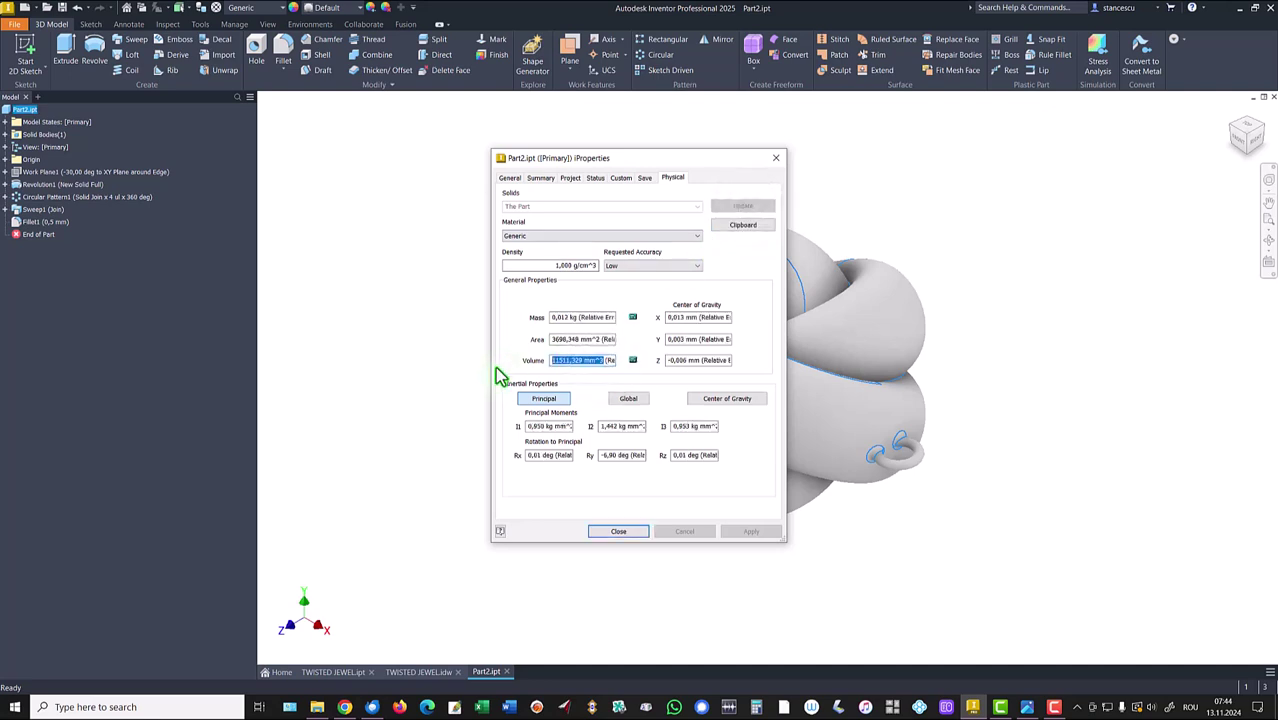
pyautogui.hotkey('ctrl', 'c')
pyautogui.click(617, 532)
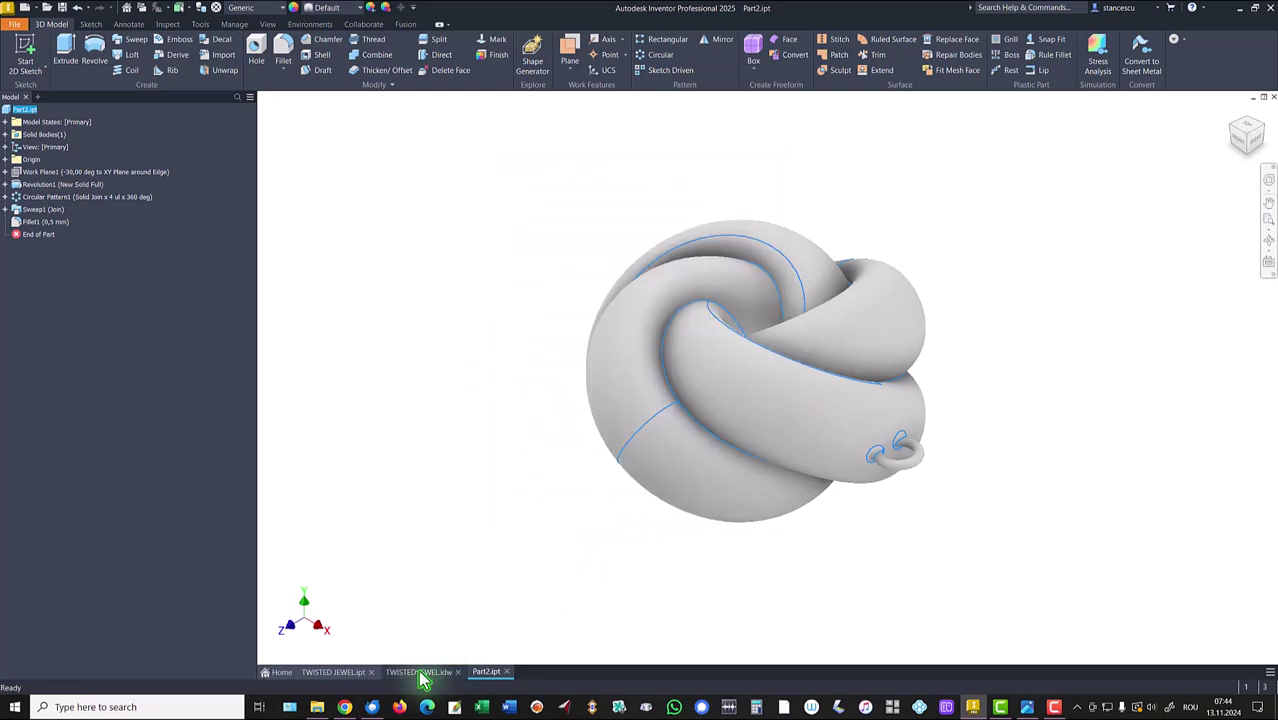
# - In the TWISTED JEWEL.idw drawing, replace the value in the volume note with the copied 11511,329 mm^3
pyautogui.click(420, 672)
pyautogui.click(1085, 576)
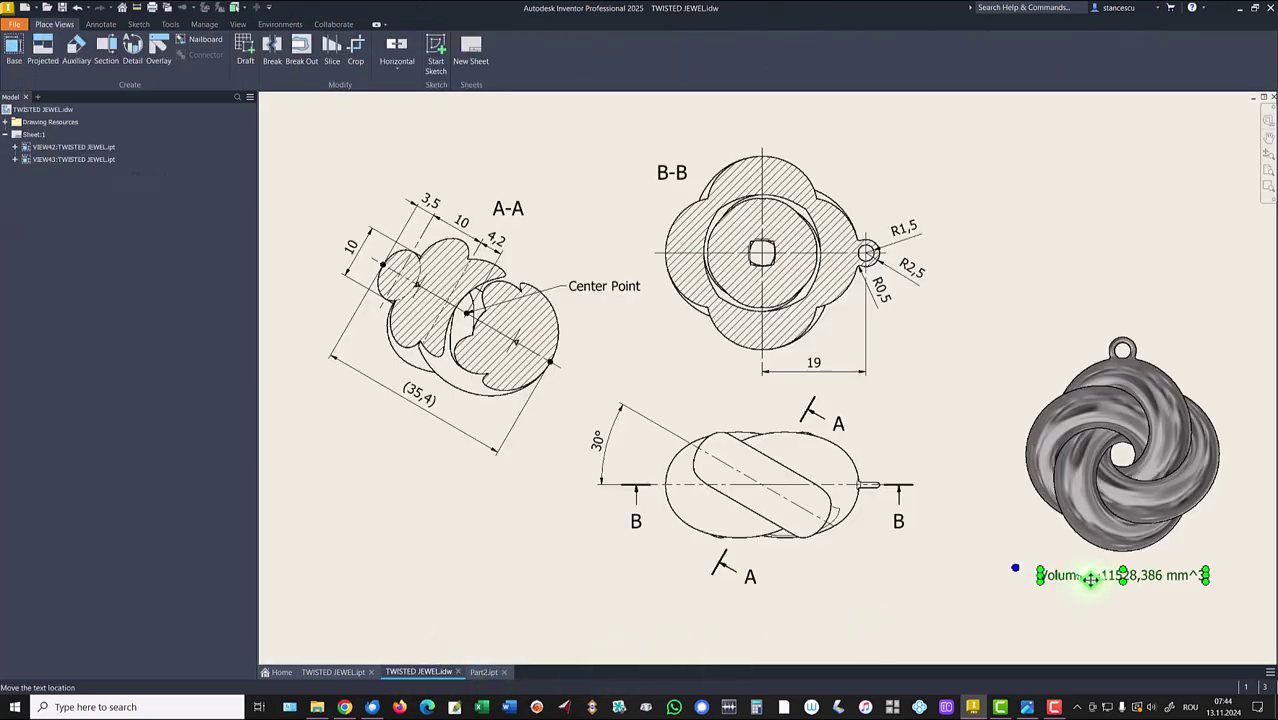
pyautogui.doubleClick(1090, 578)
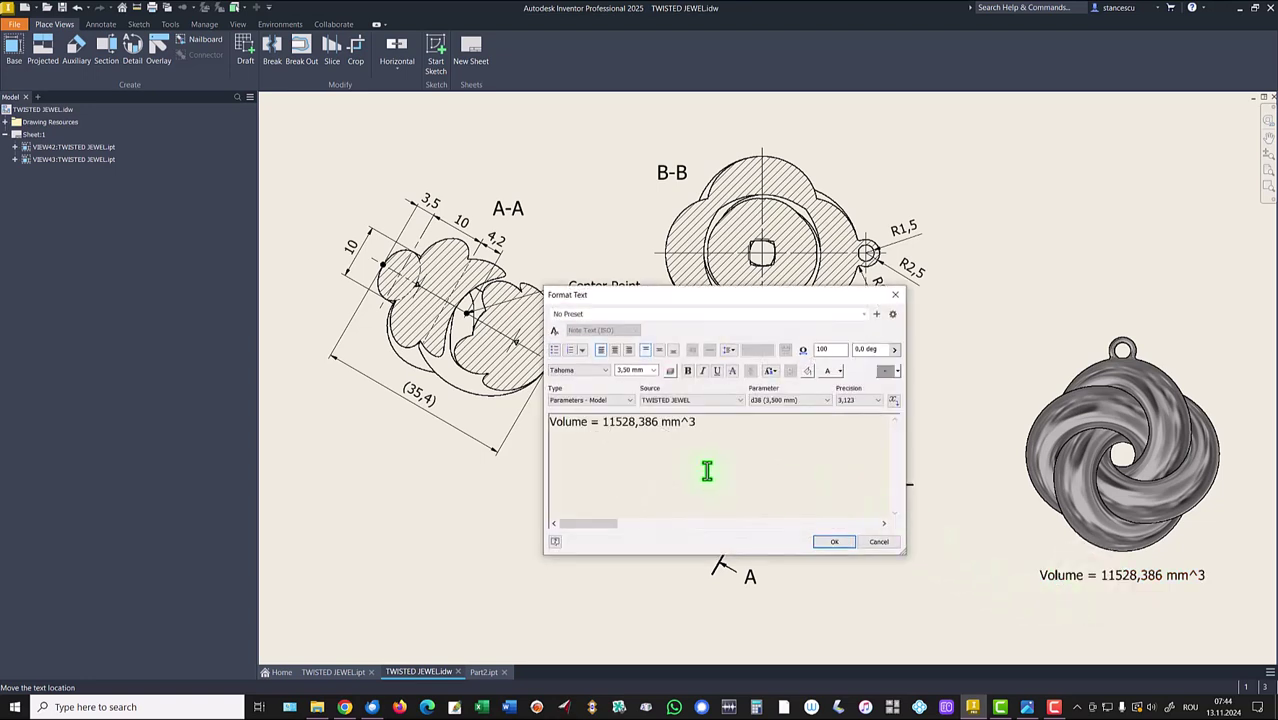
pyautogui.click(704, 428)
pyautogui.press('Return')
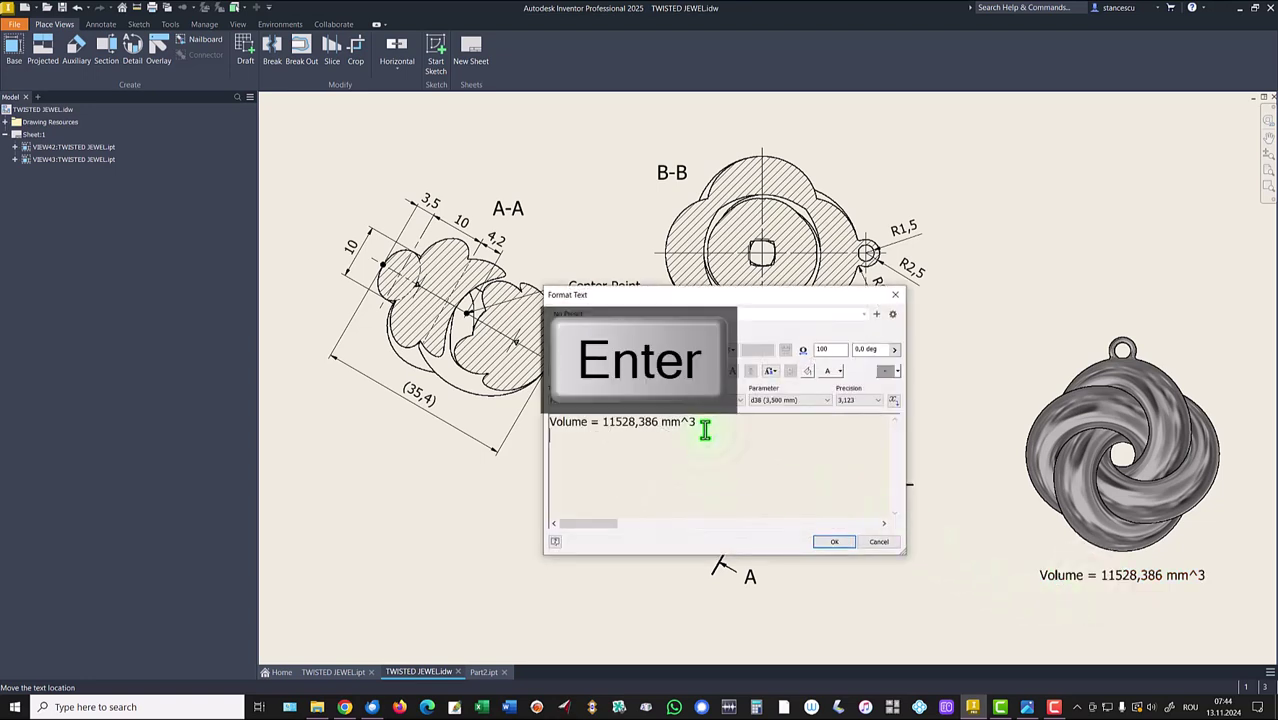
pyautogui.hotkey('ctrl', 'v')
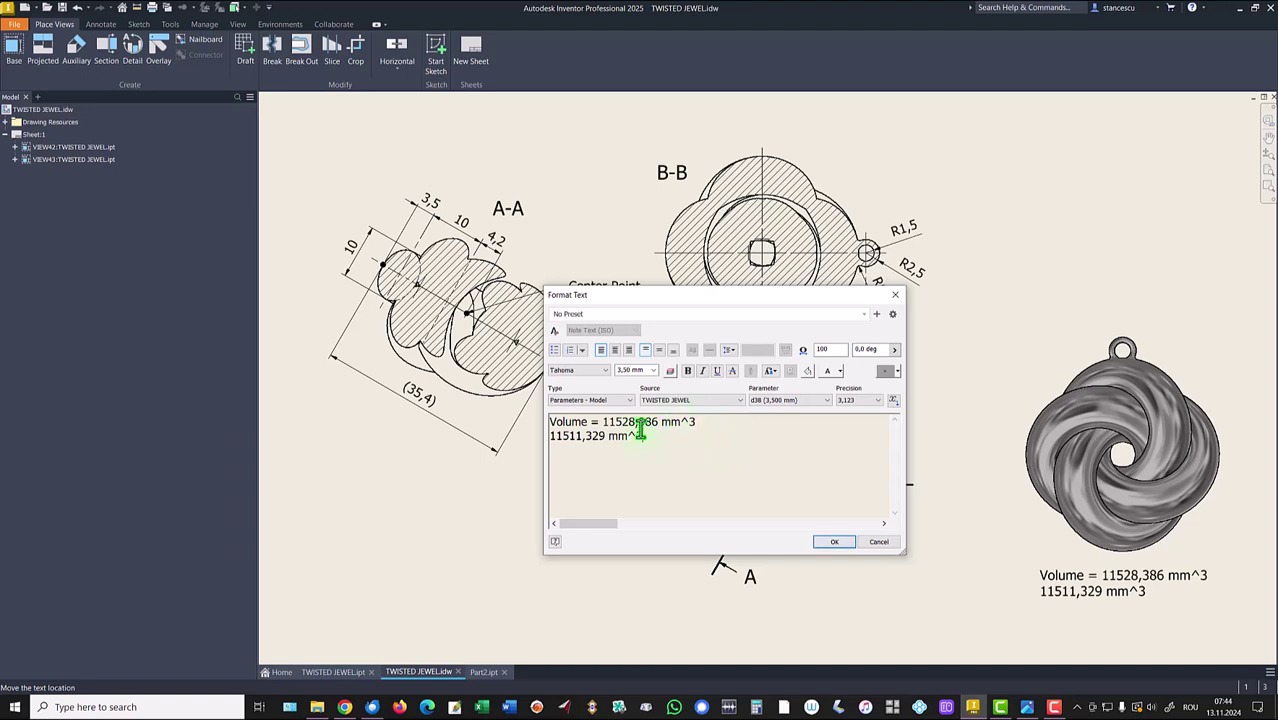
pyautogui.moveTo(602, 423); pyautogui.dragTo(700, 425)
pyautogui.press('Delete')
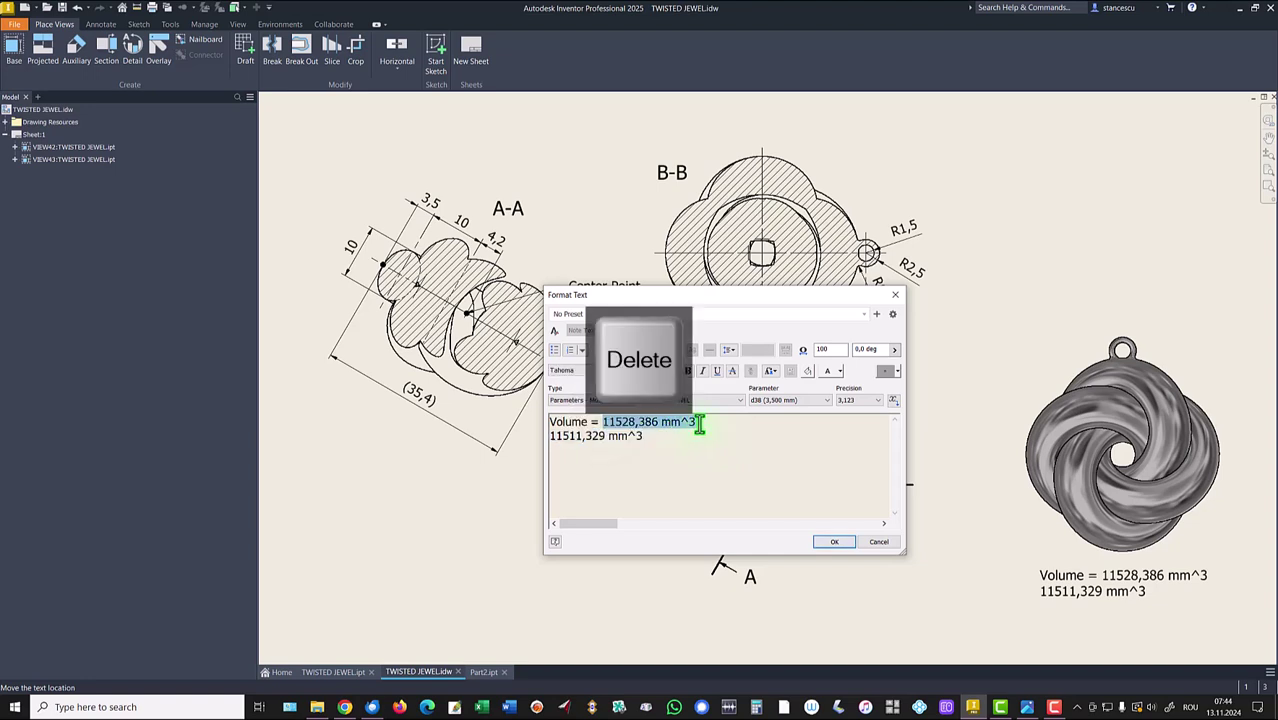
pyautogui.press('Delete')
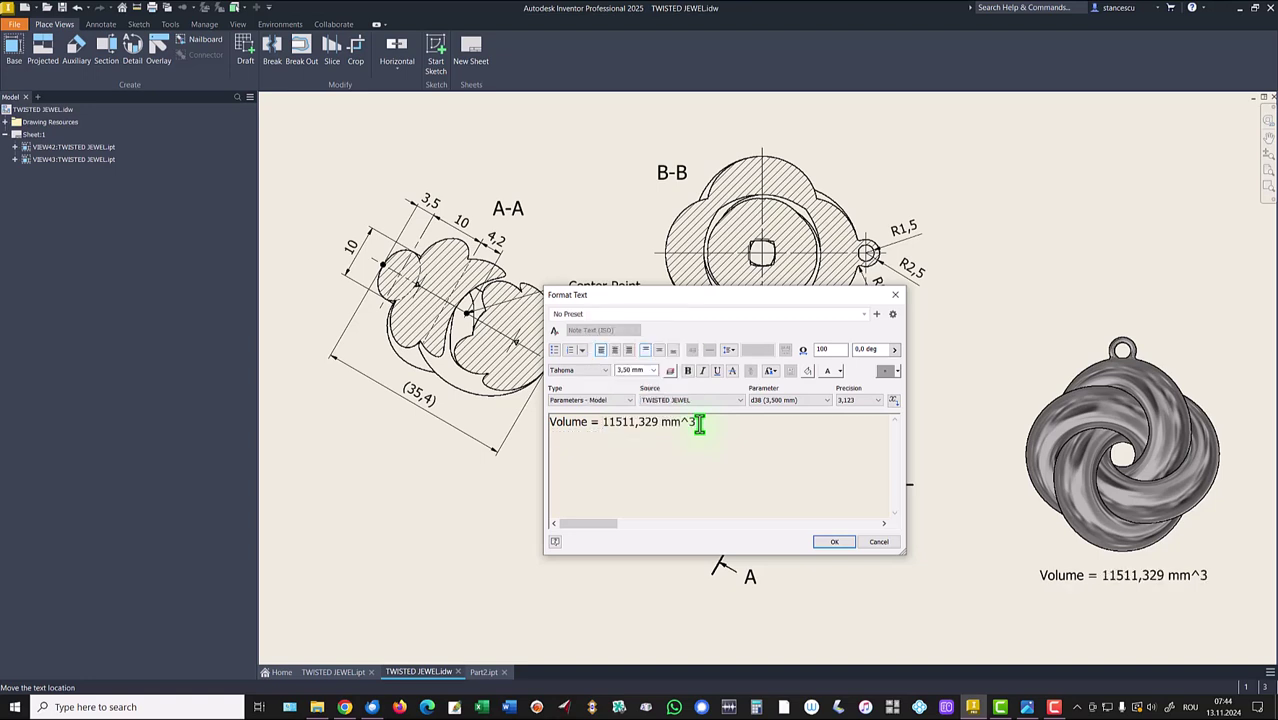
pyautogui.click(831, 543)
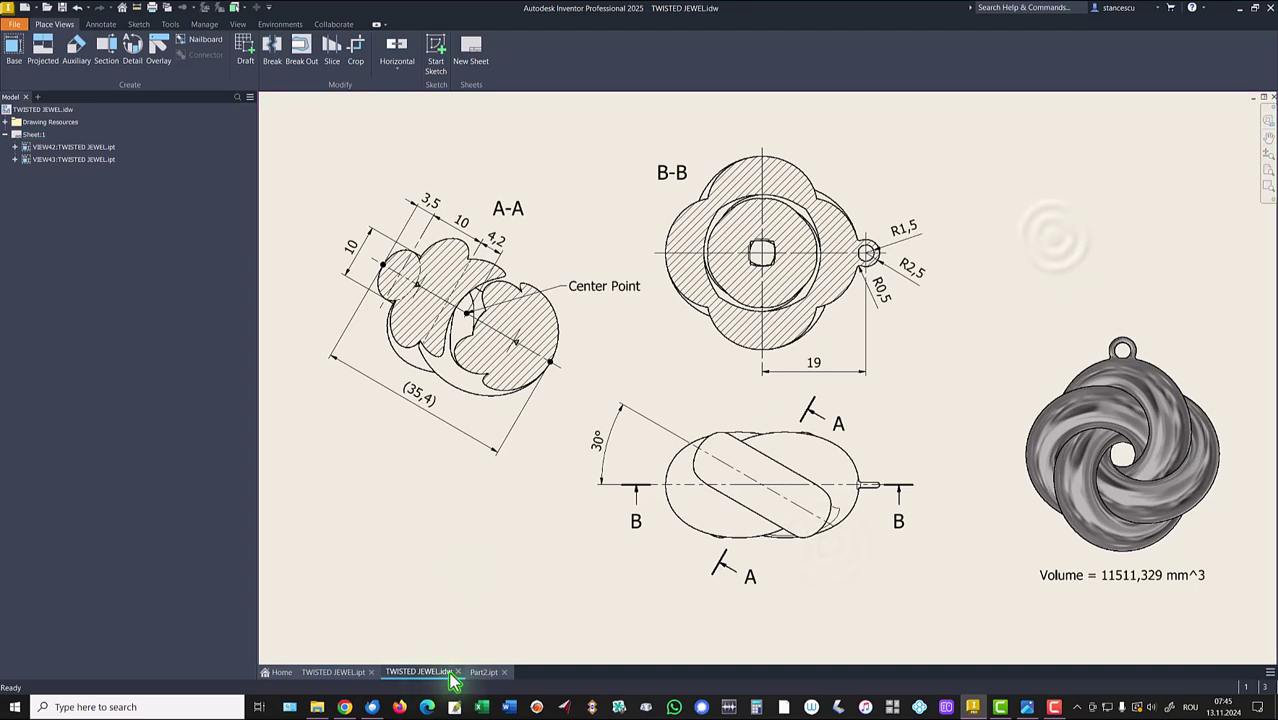
# - Return to Part2.ipt and assign the Stainless Steel material to the part
pyautogui.click(483, 672)
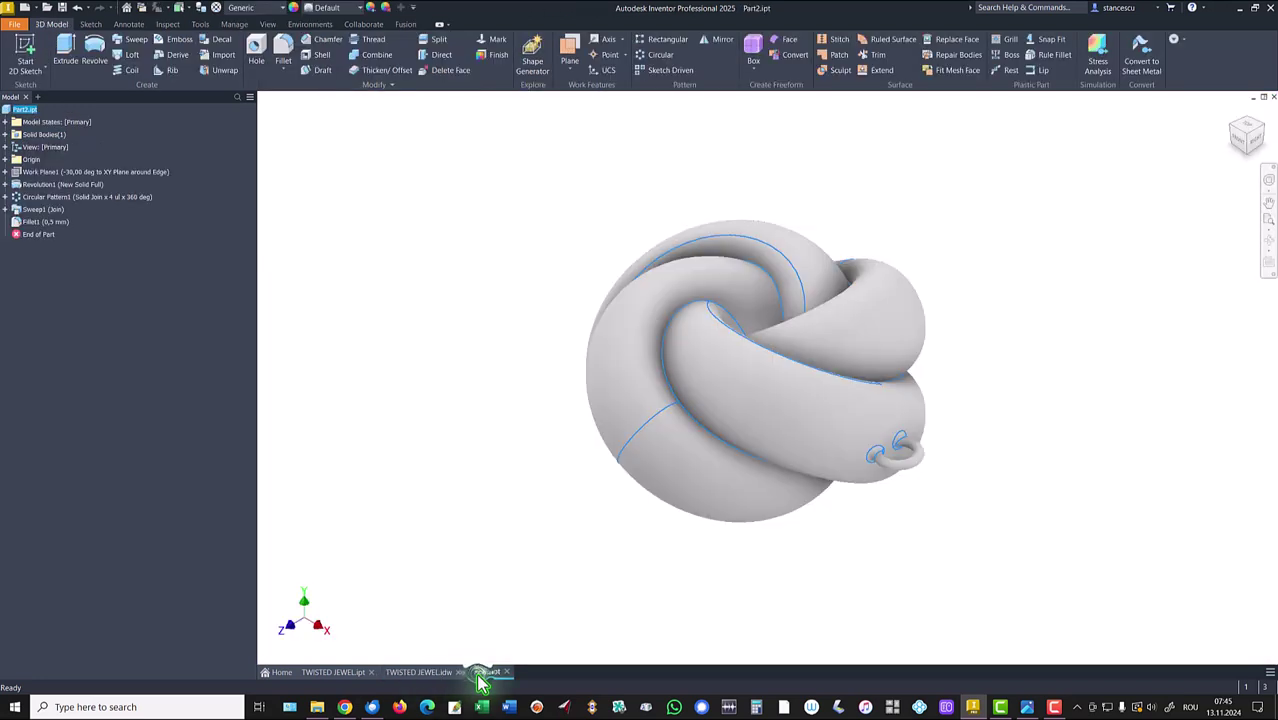
pyautogui.click(258, 10)
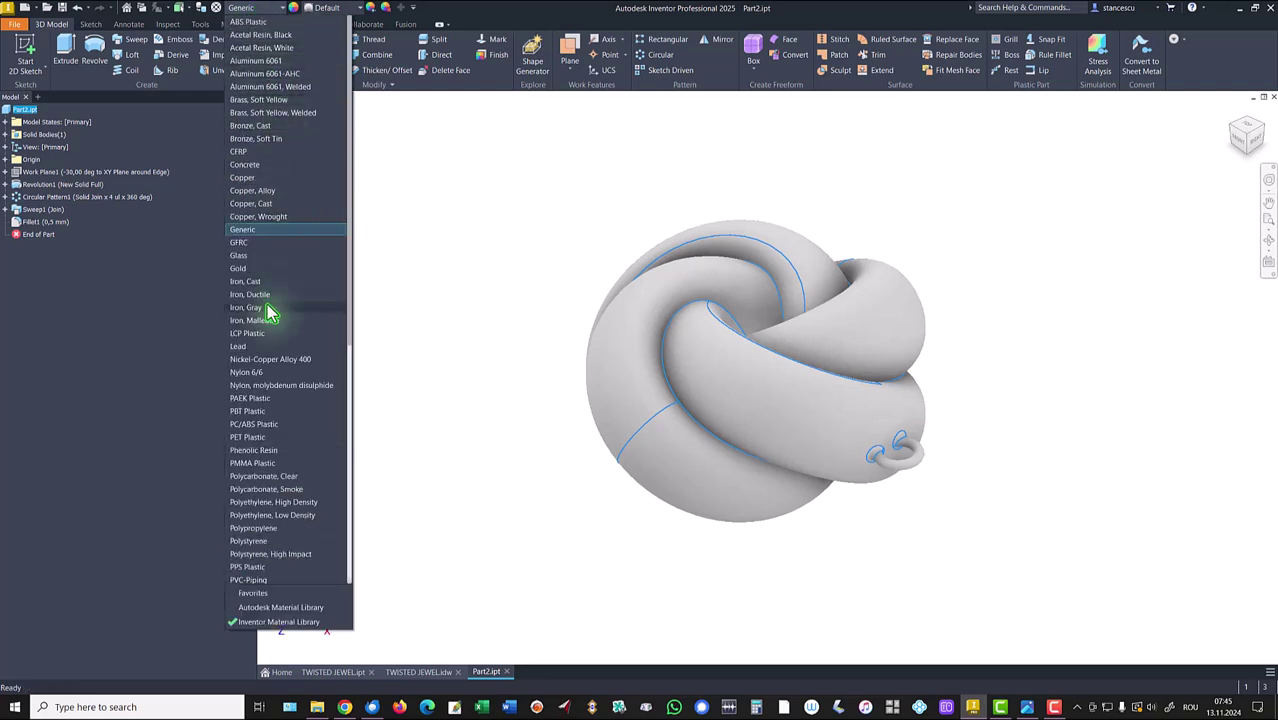
pyautogui.scroll(-7, 268, 312)
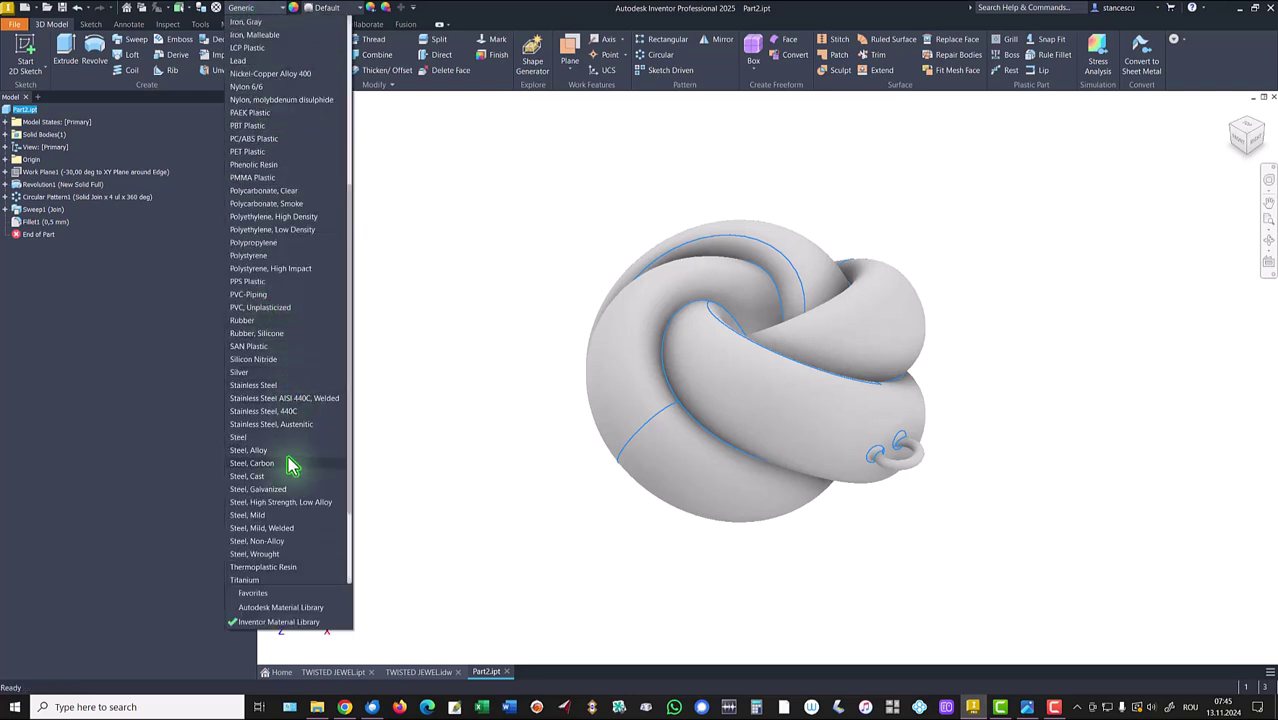
pyautogui.click(262, 387)
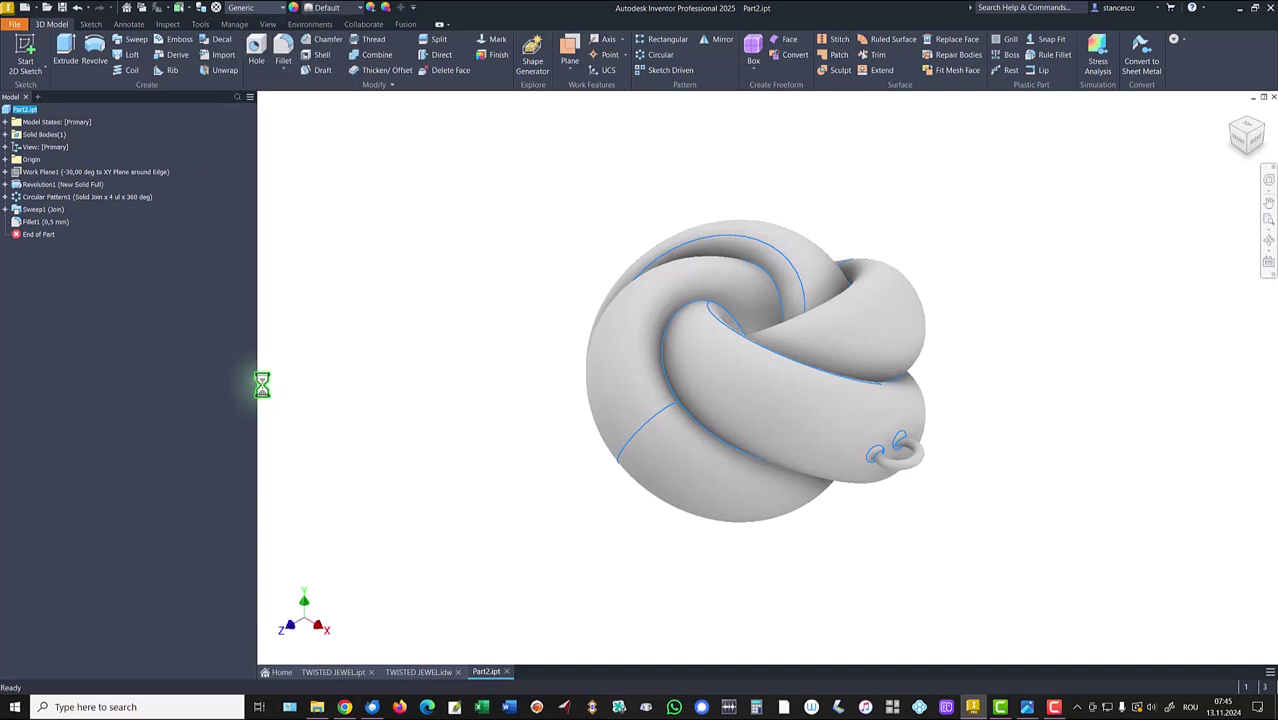
# - Display the pendant in the Shaded visual style without edges and set the lighting to Default Lights
pyautogui.click(265, 24)
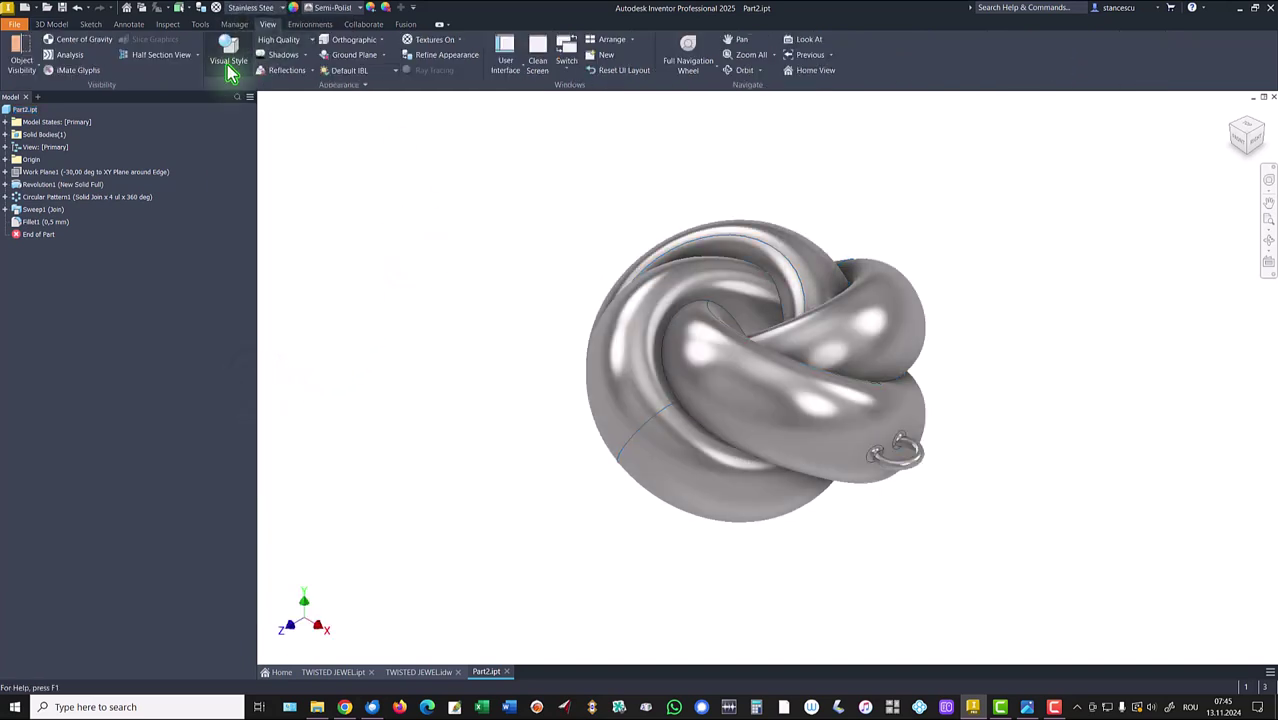
pyautogui.click(228, 58)
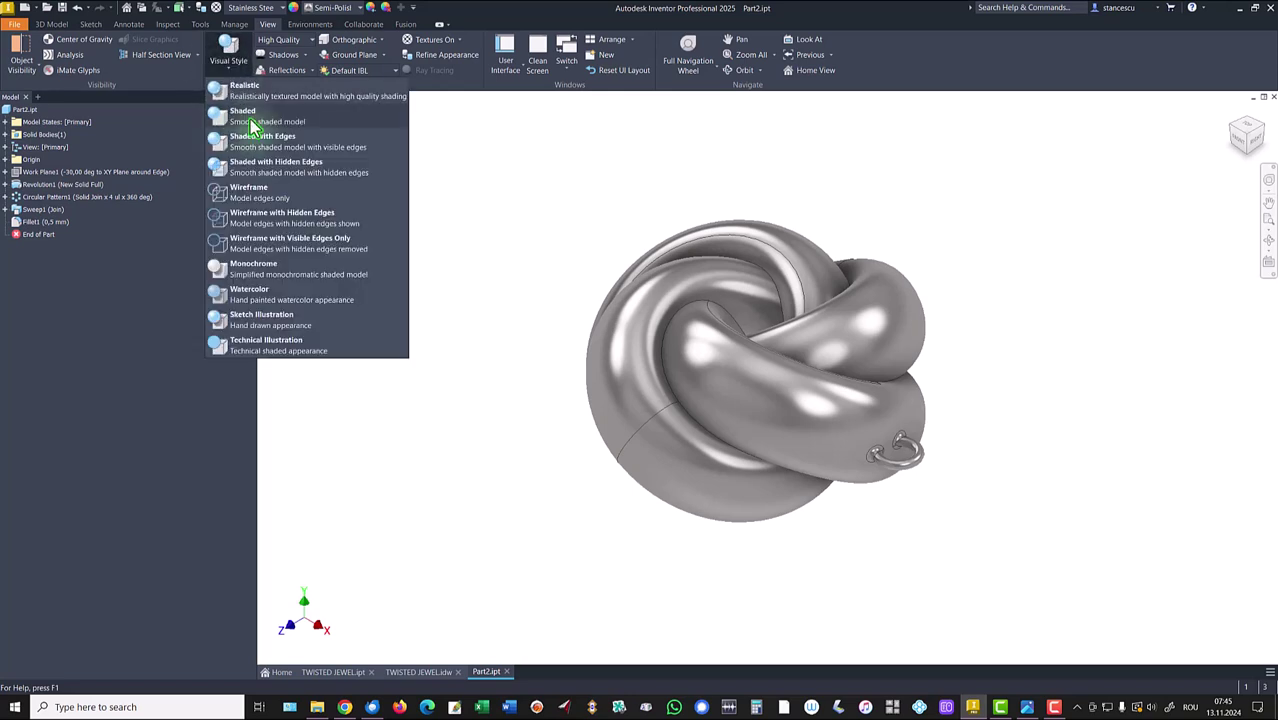
pyautogui.click(246, 120)
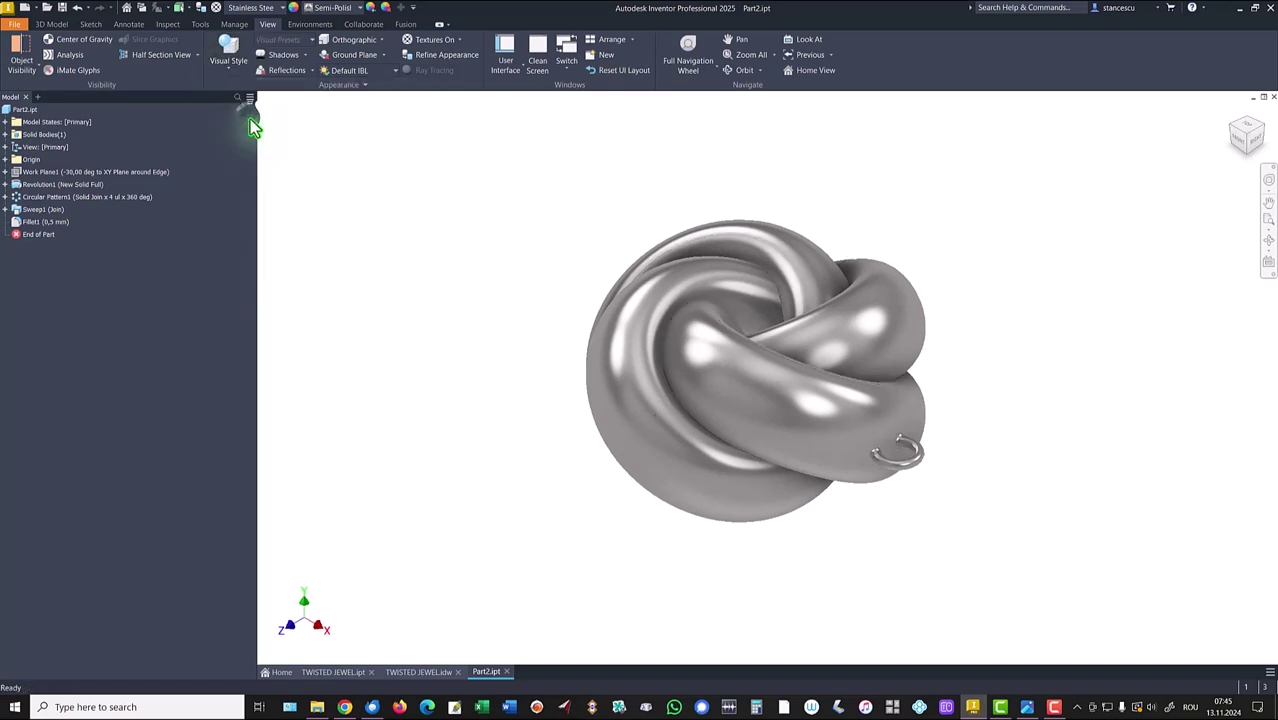
pyautogui.click(376, 78)
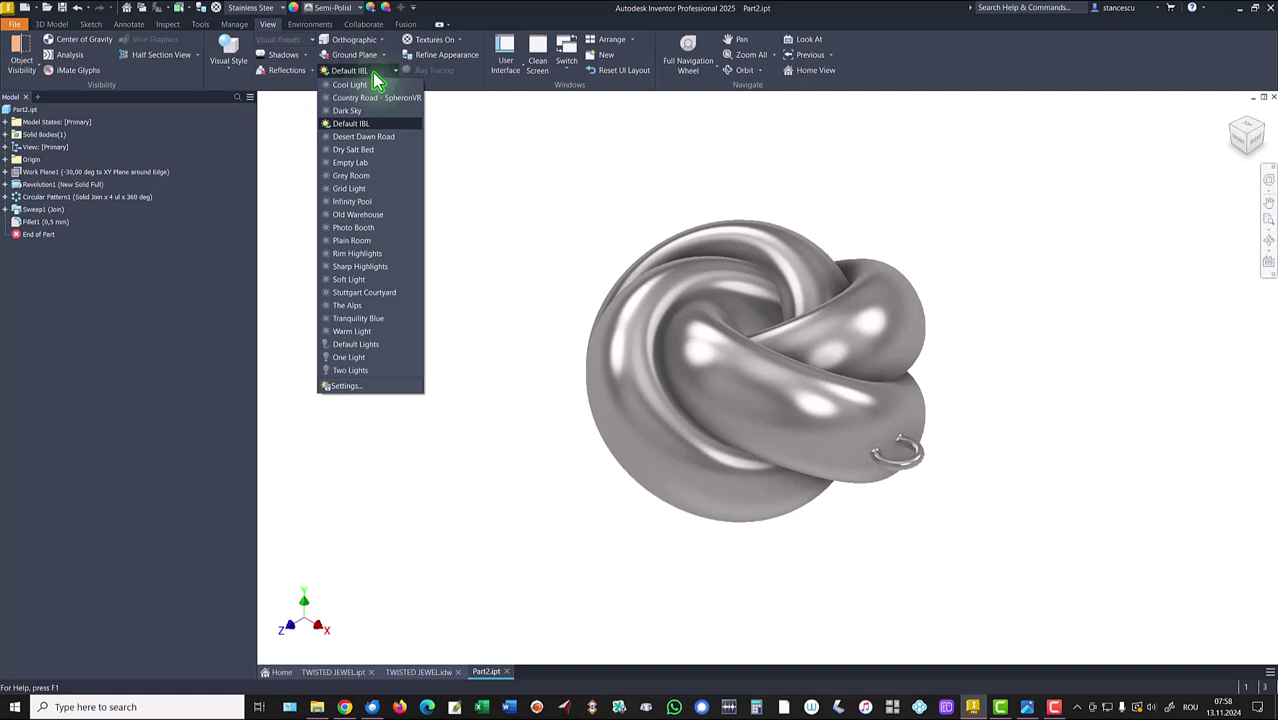
pyautogui.click(370, 344)
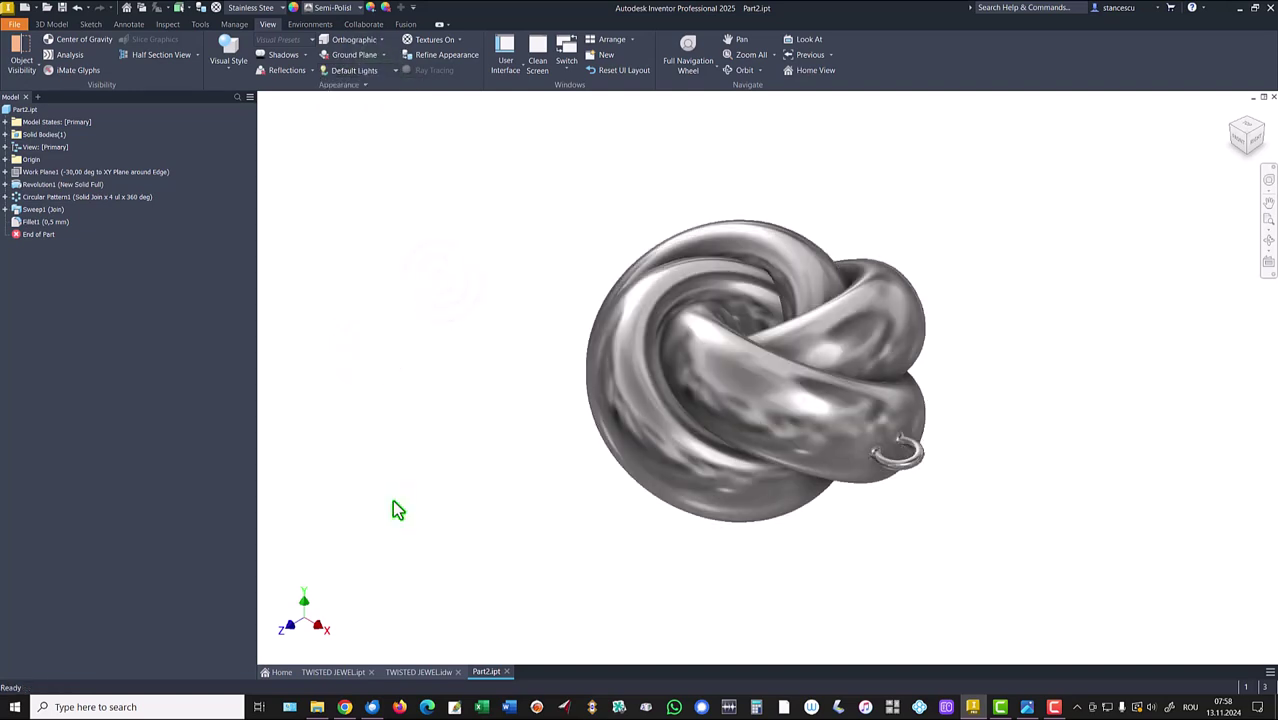
# - Compare the finished Part2.ipt model with the reference TWISTED JEWEL.ipt by alternating between the two documents
pyautogui.click(333, 672)
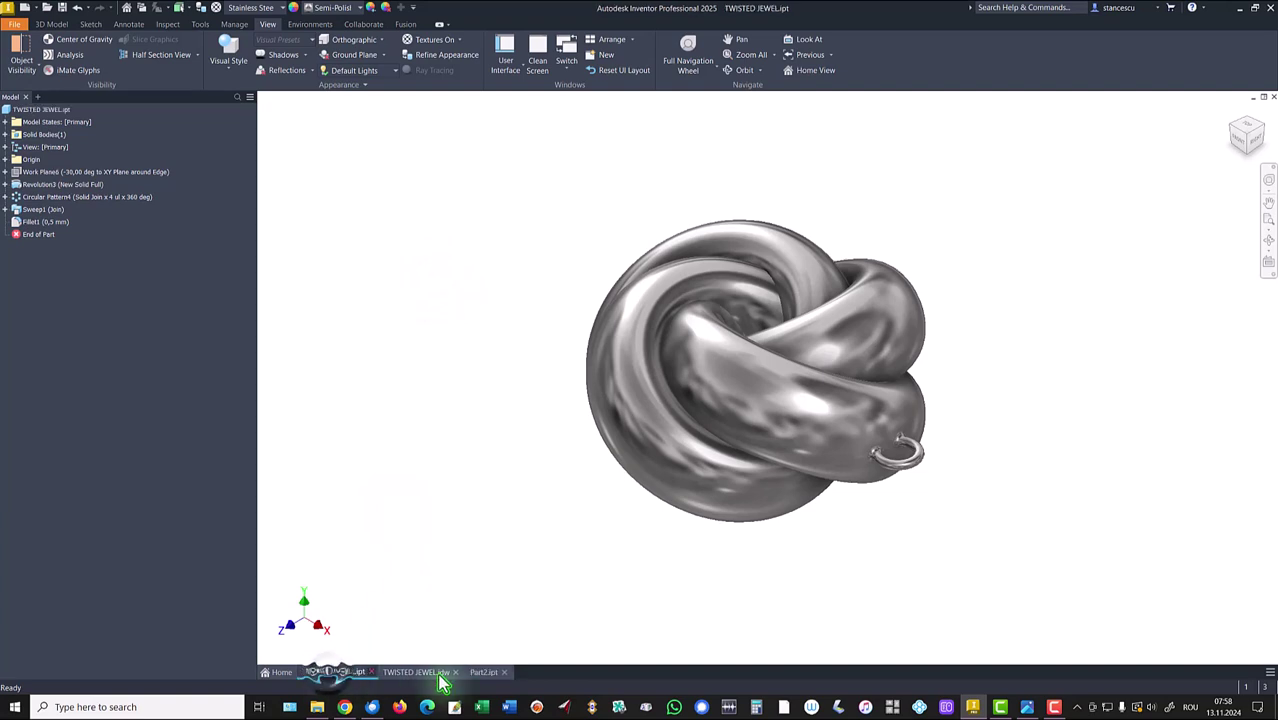
pyautogui.click(486, 673)
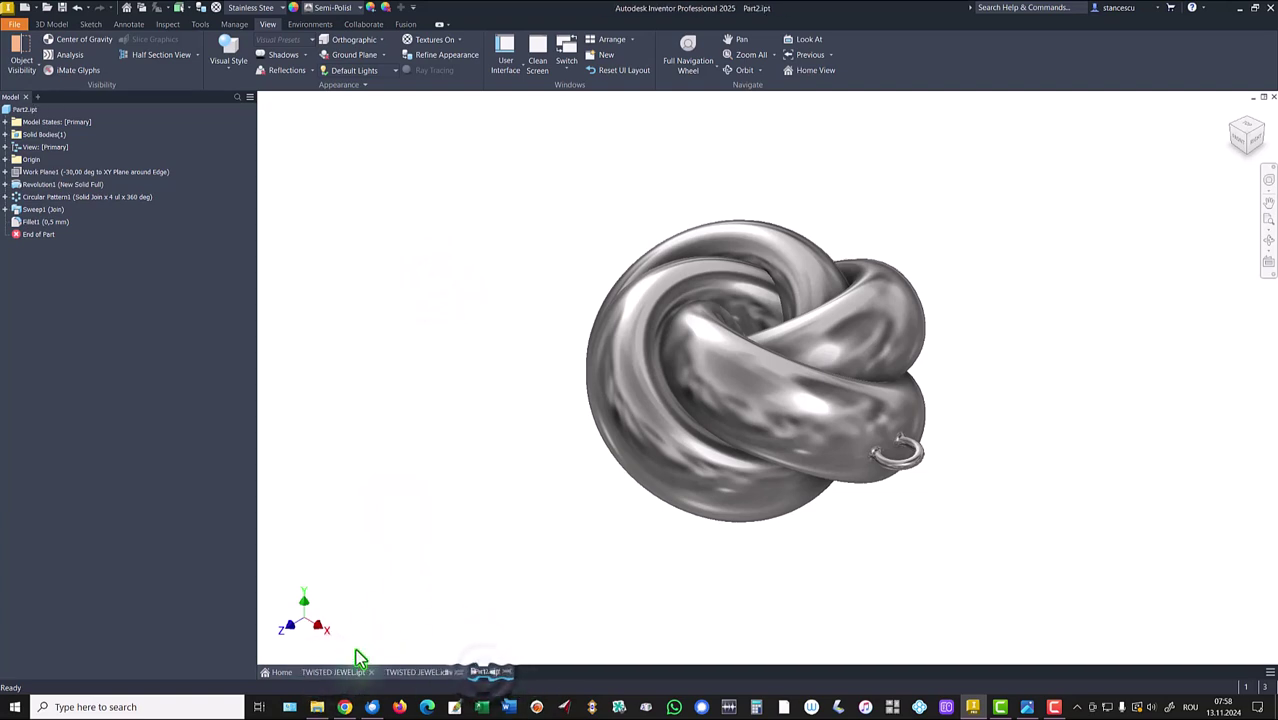
pyautogui.click(340, 674)
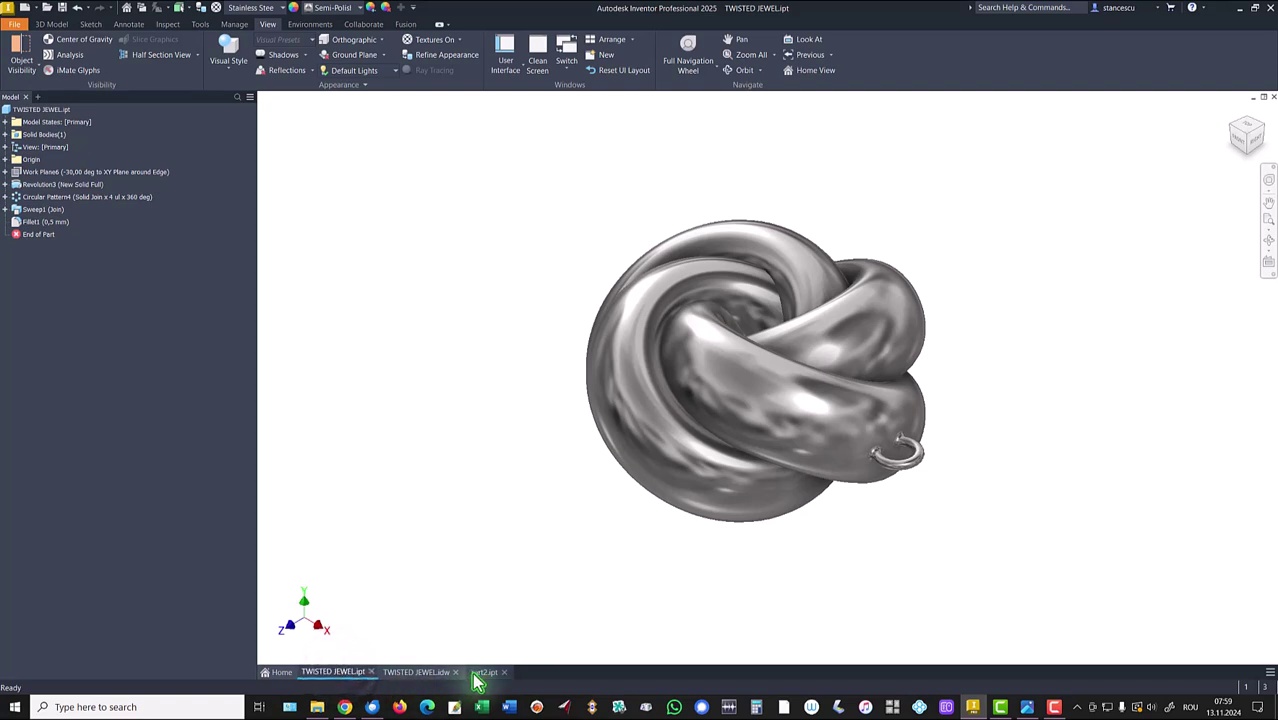
pyautogui.click(468, 671)
pyautogui.click(328, 672)
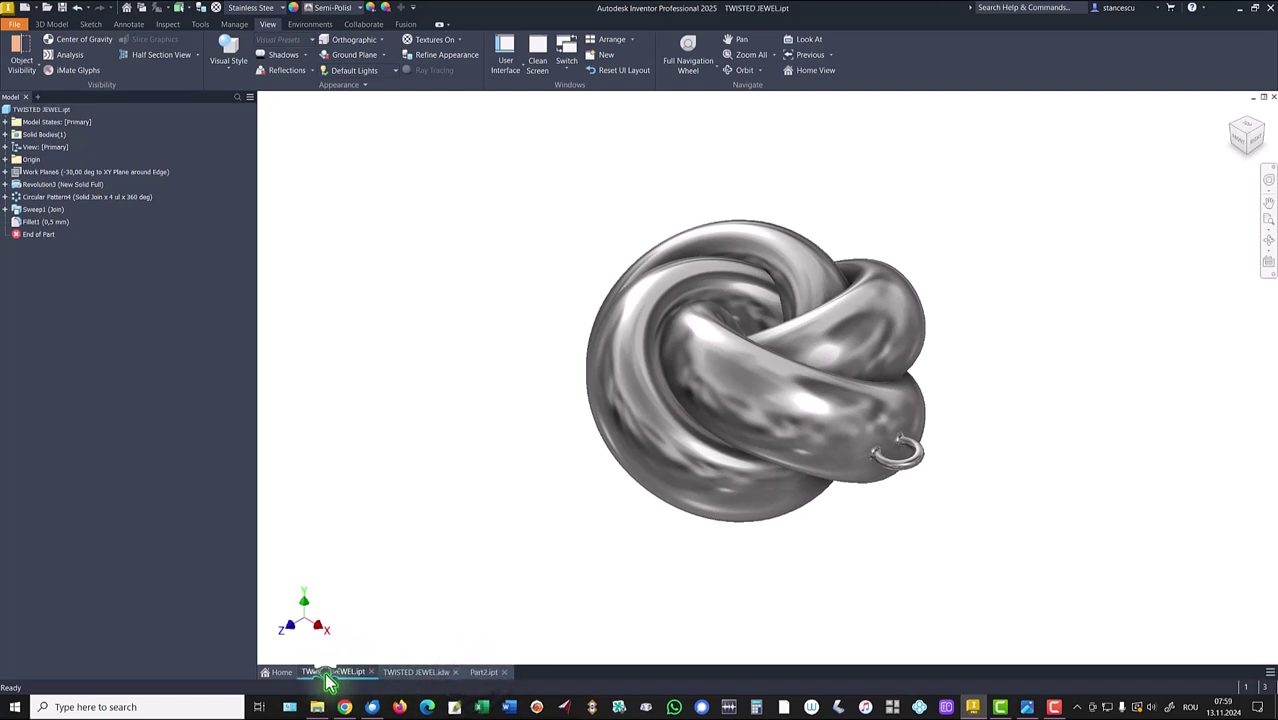
pyautogui.click(487, 673)
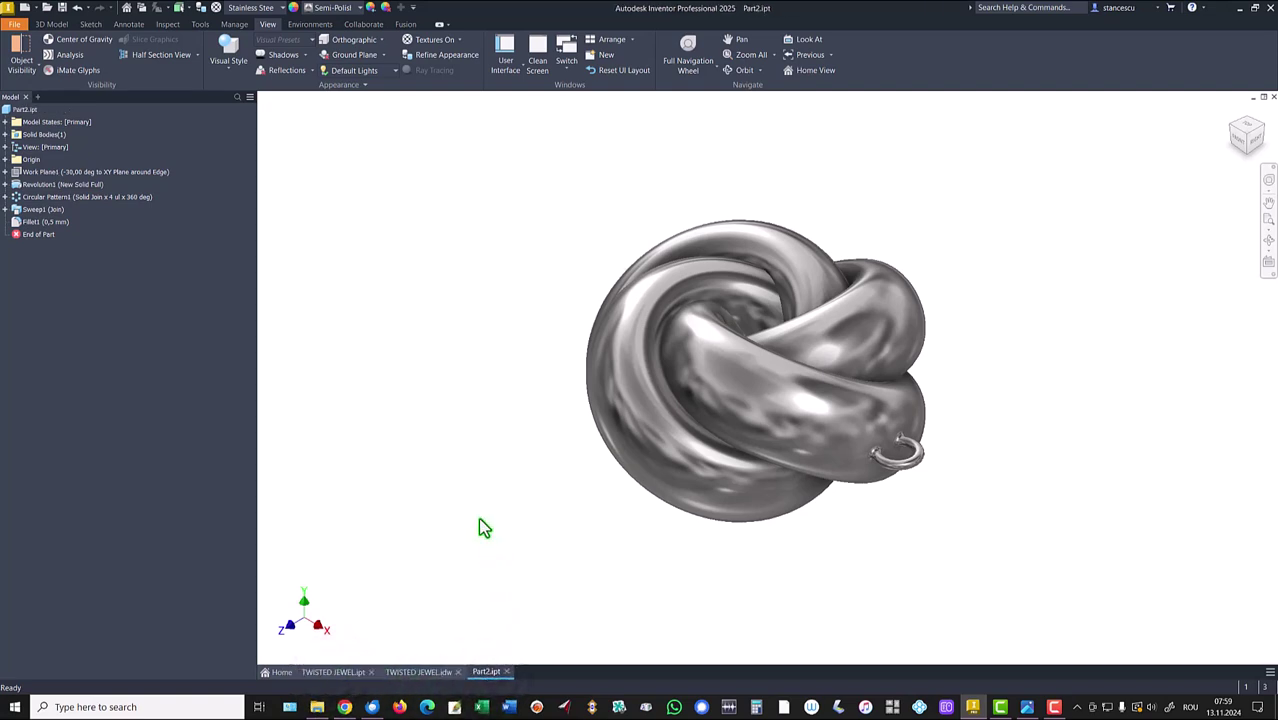